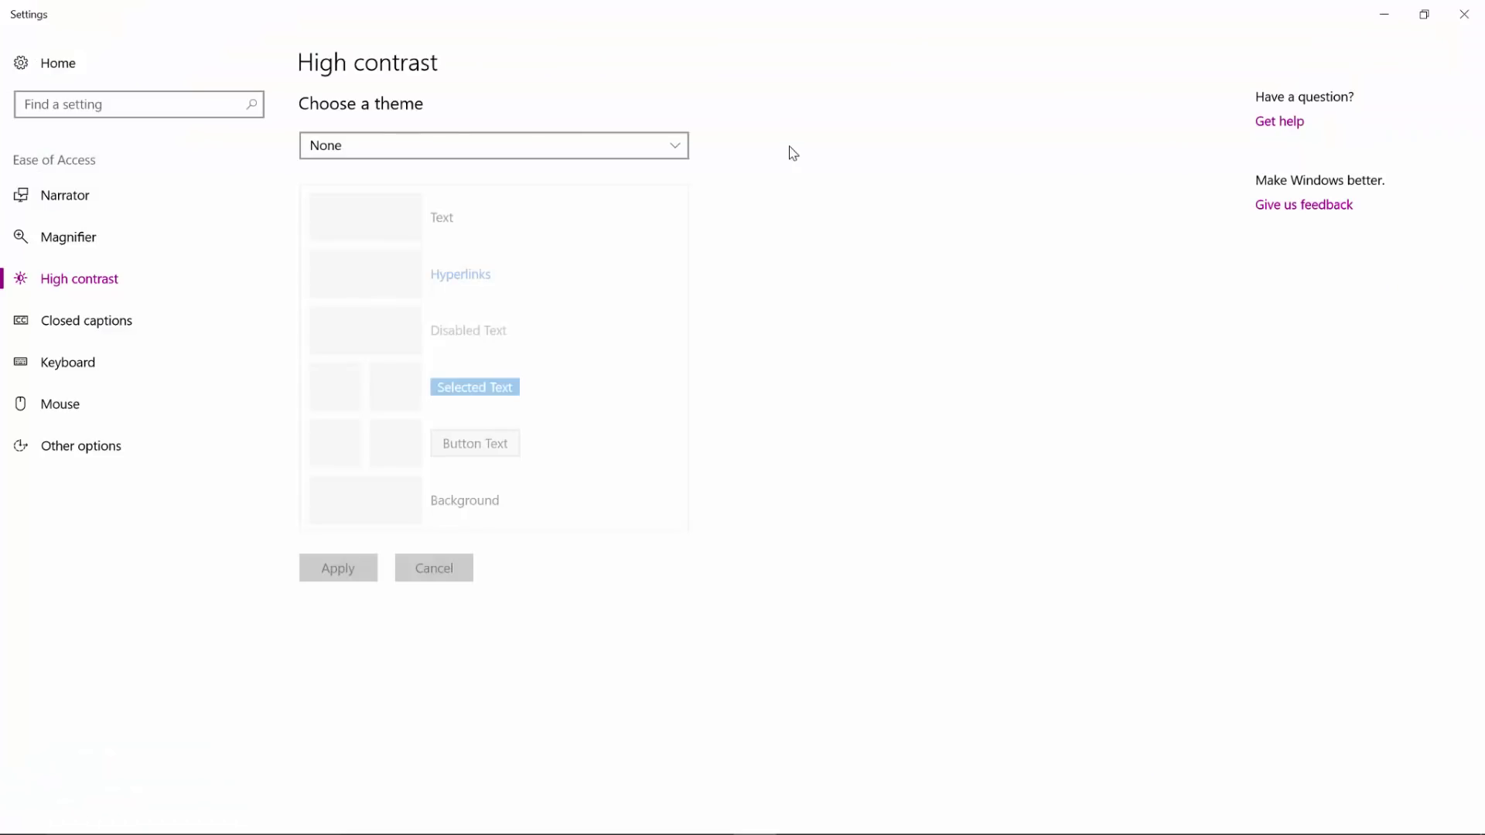
- Choose High Contrast #1 from the contrast theme list and apply it
left_click(648, 145)
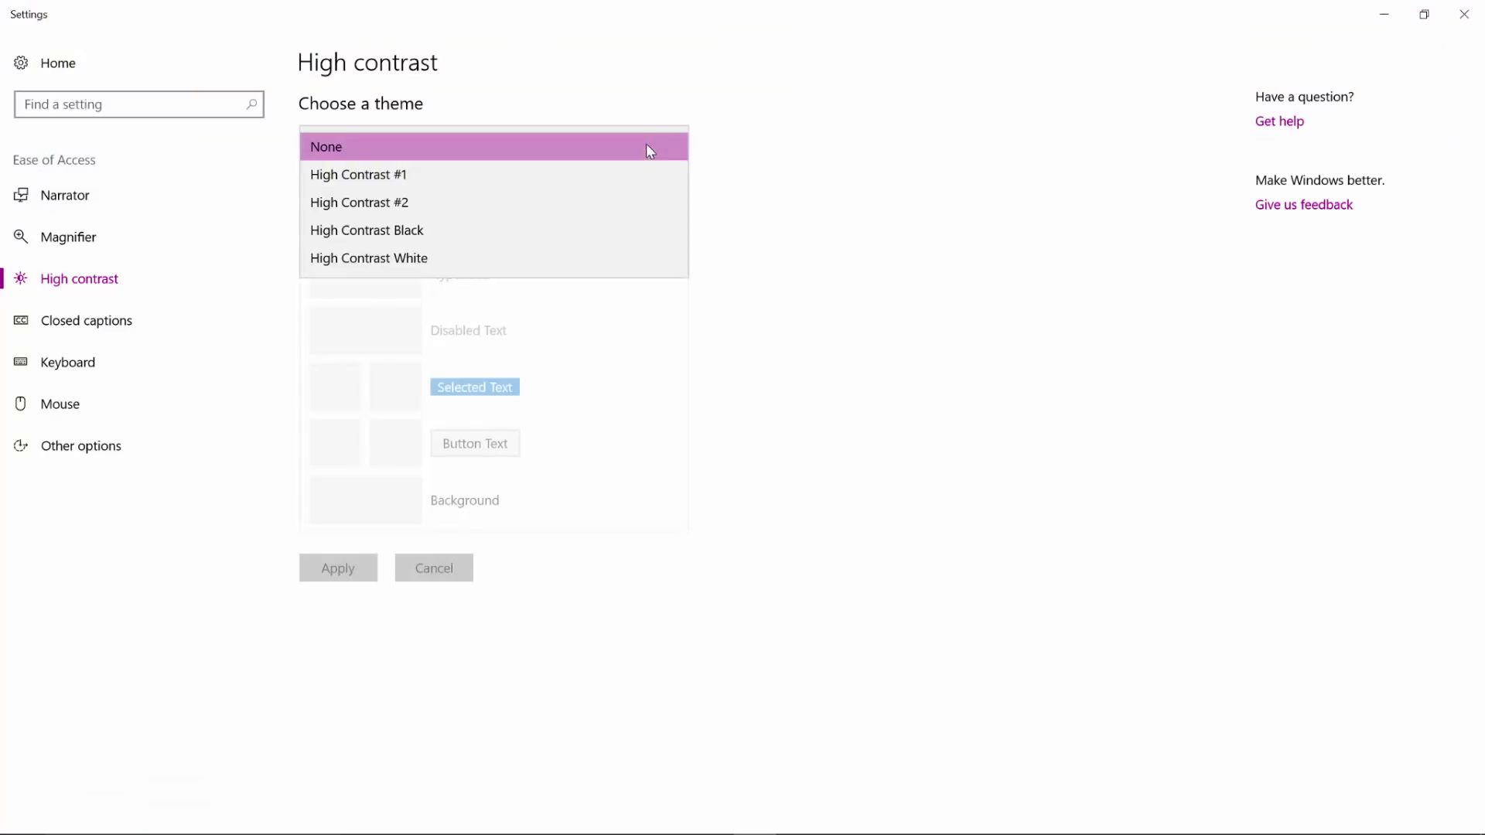
left_click(487, 177)
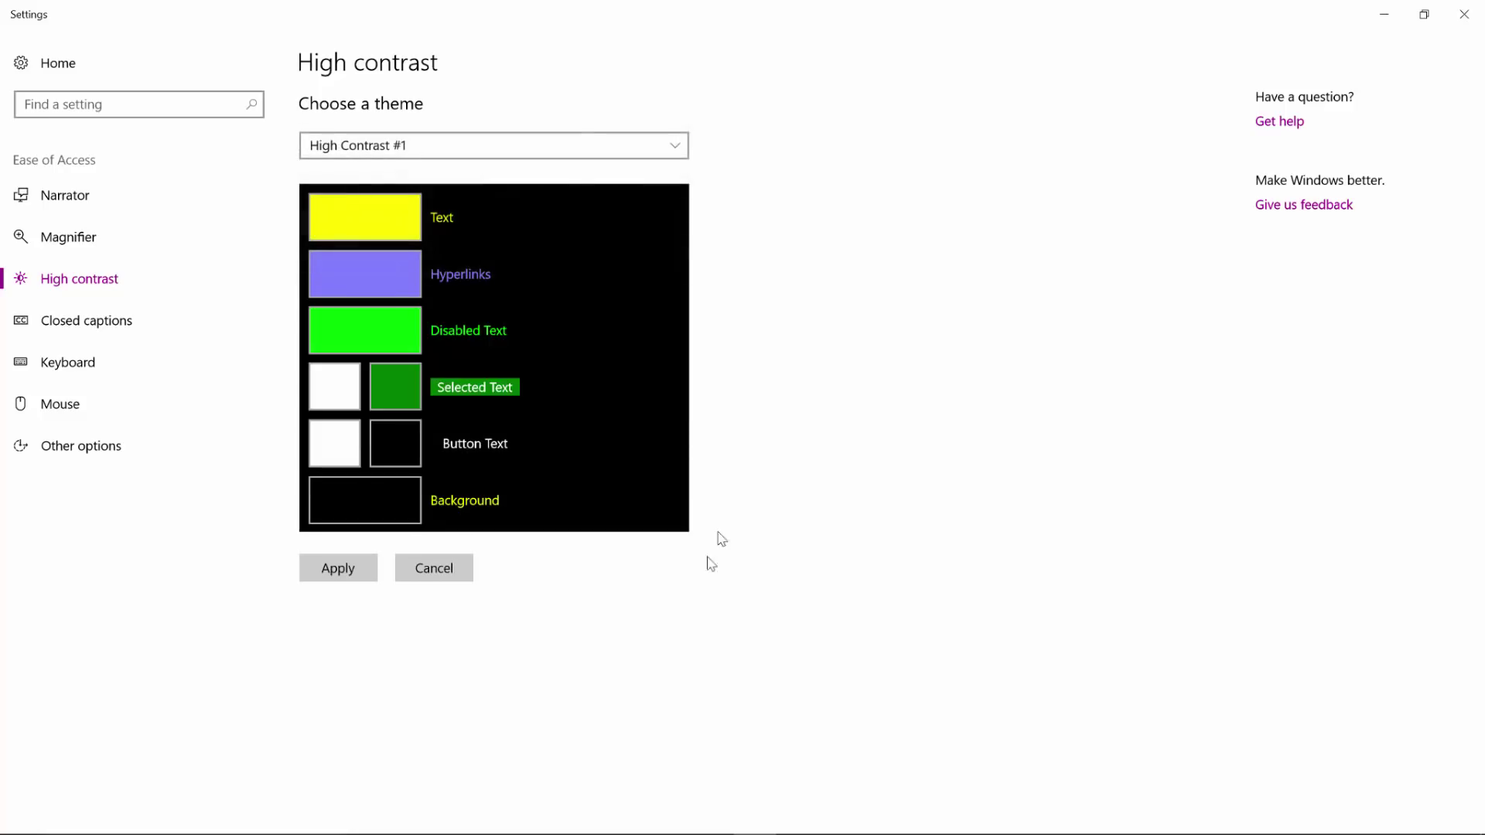
left_click(325, 570)
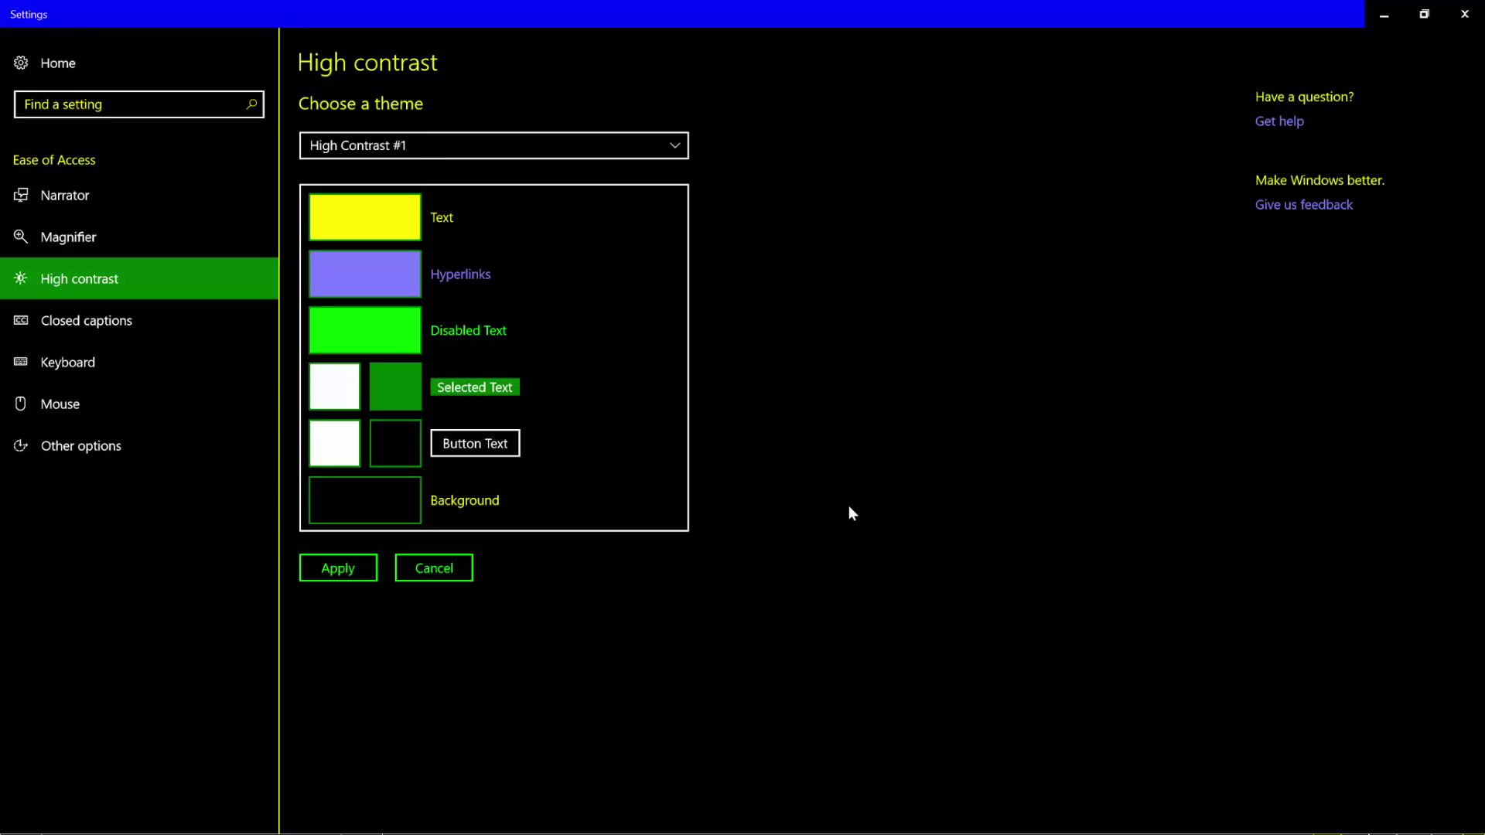
key("alt+Tab")
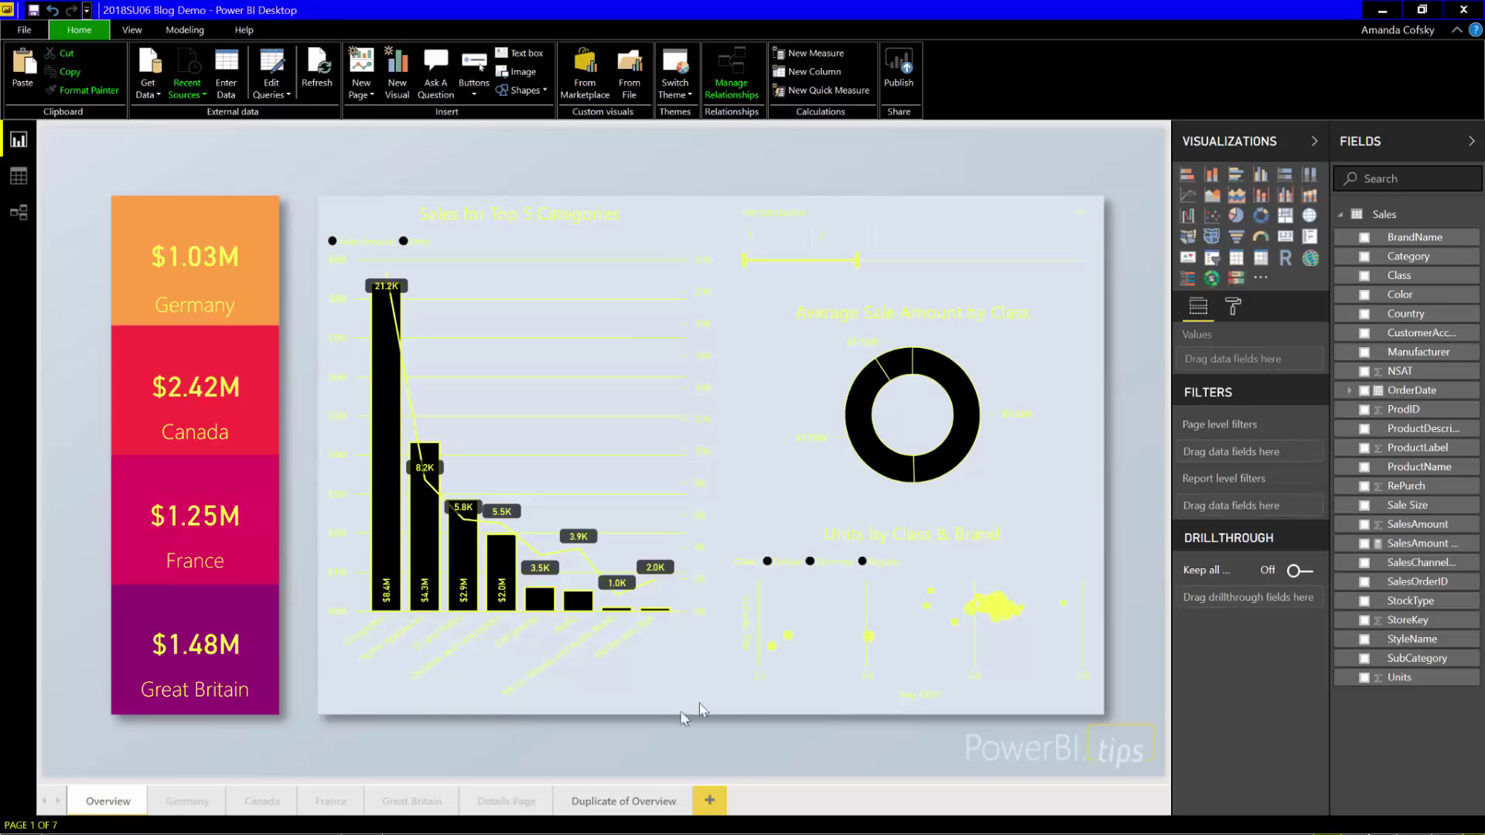
- Switch to the Duplicate of Overview report page
left_click(628, 802)
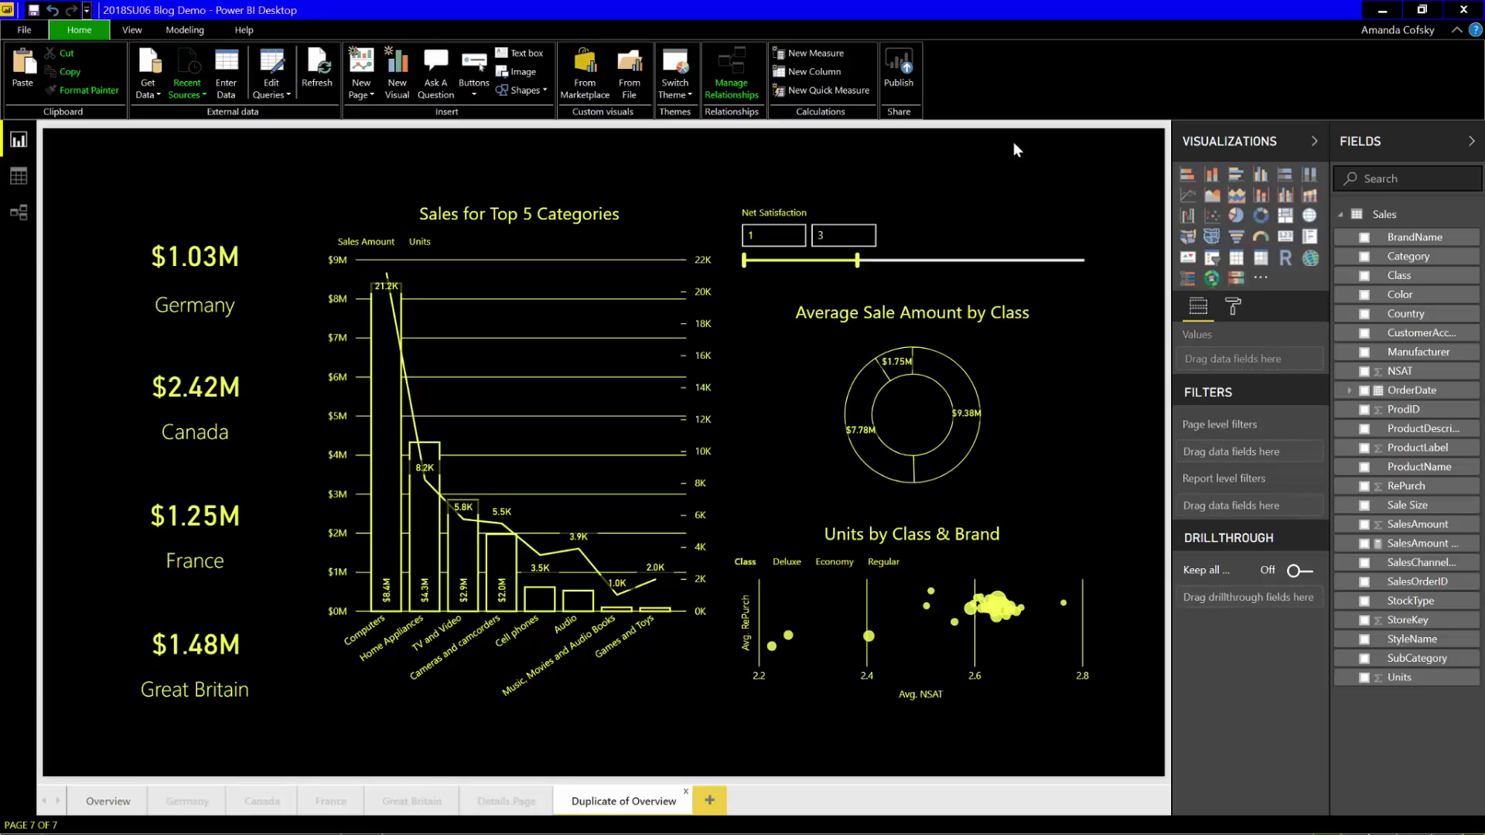
- Bring the browser with the published 2018SU06 Blog Demo report to the front
key("alt+Tab")
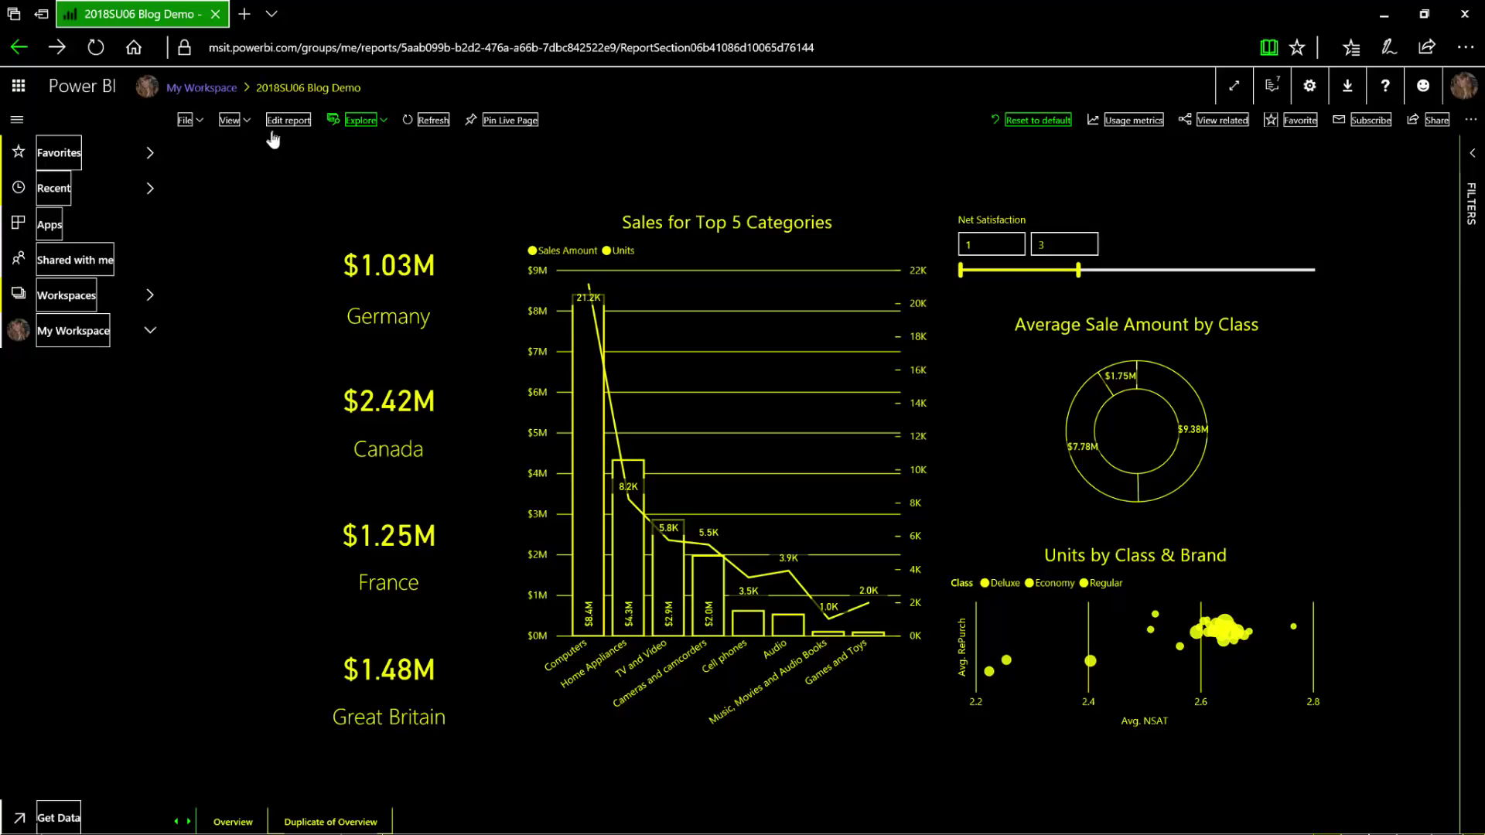
- Set the report's high contrast colours to High contrast #2
left_click(232, 123)
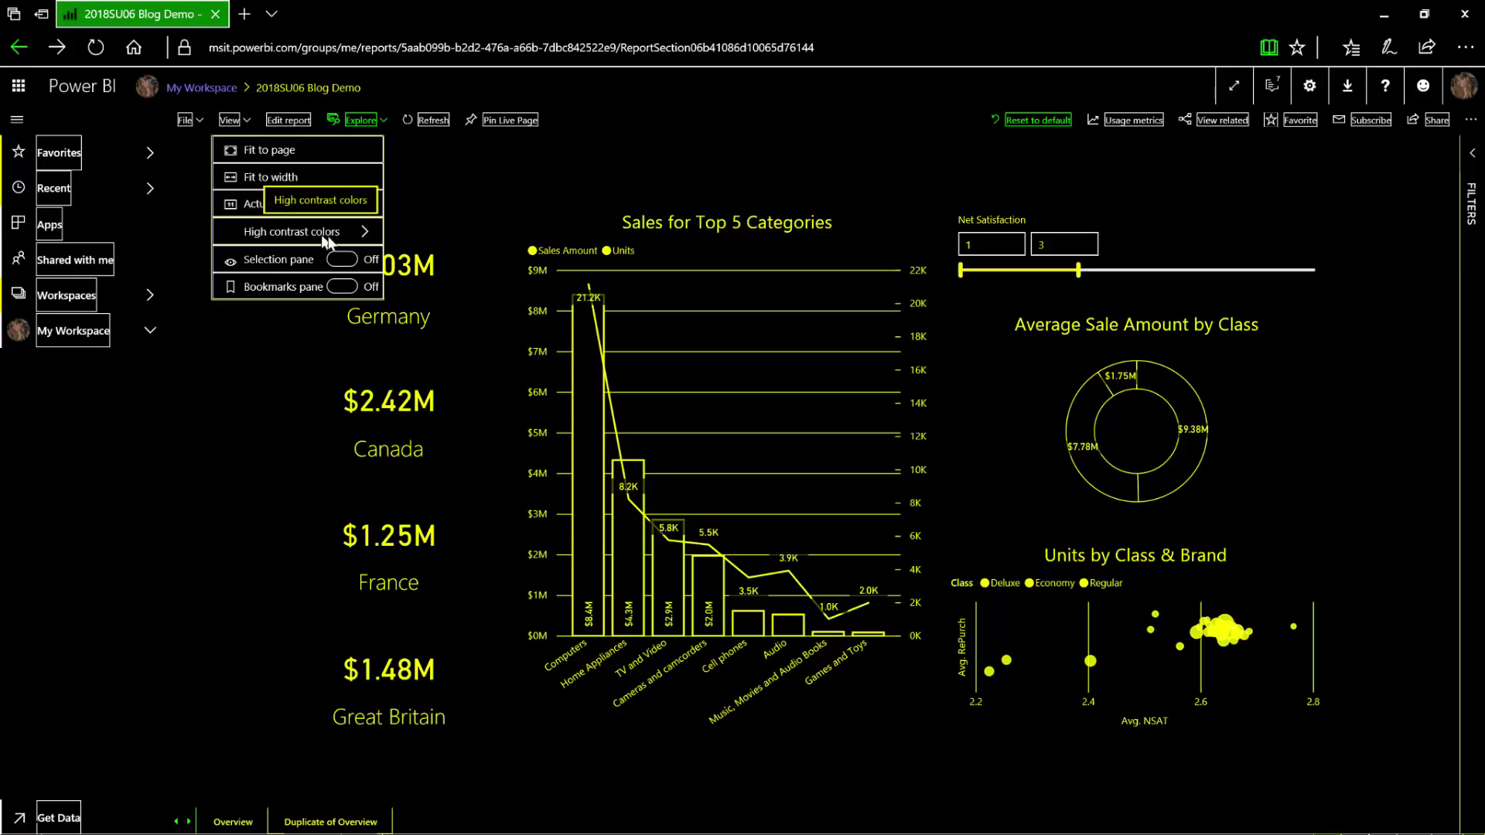
mouse_move(335, 236)
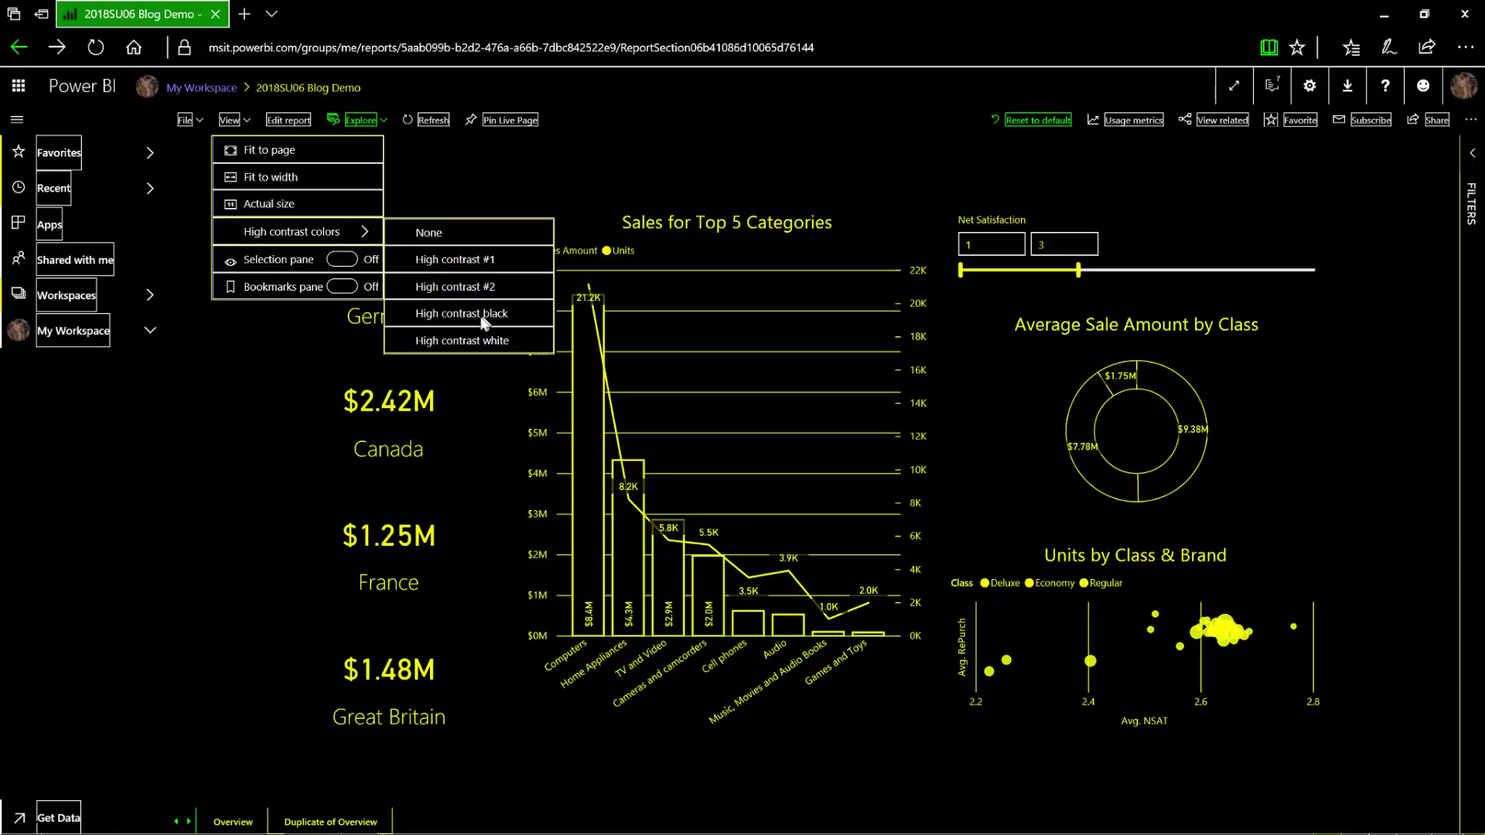
left_click(473, 286)
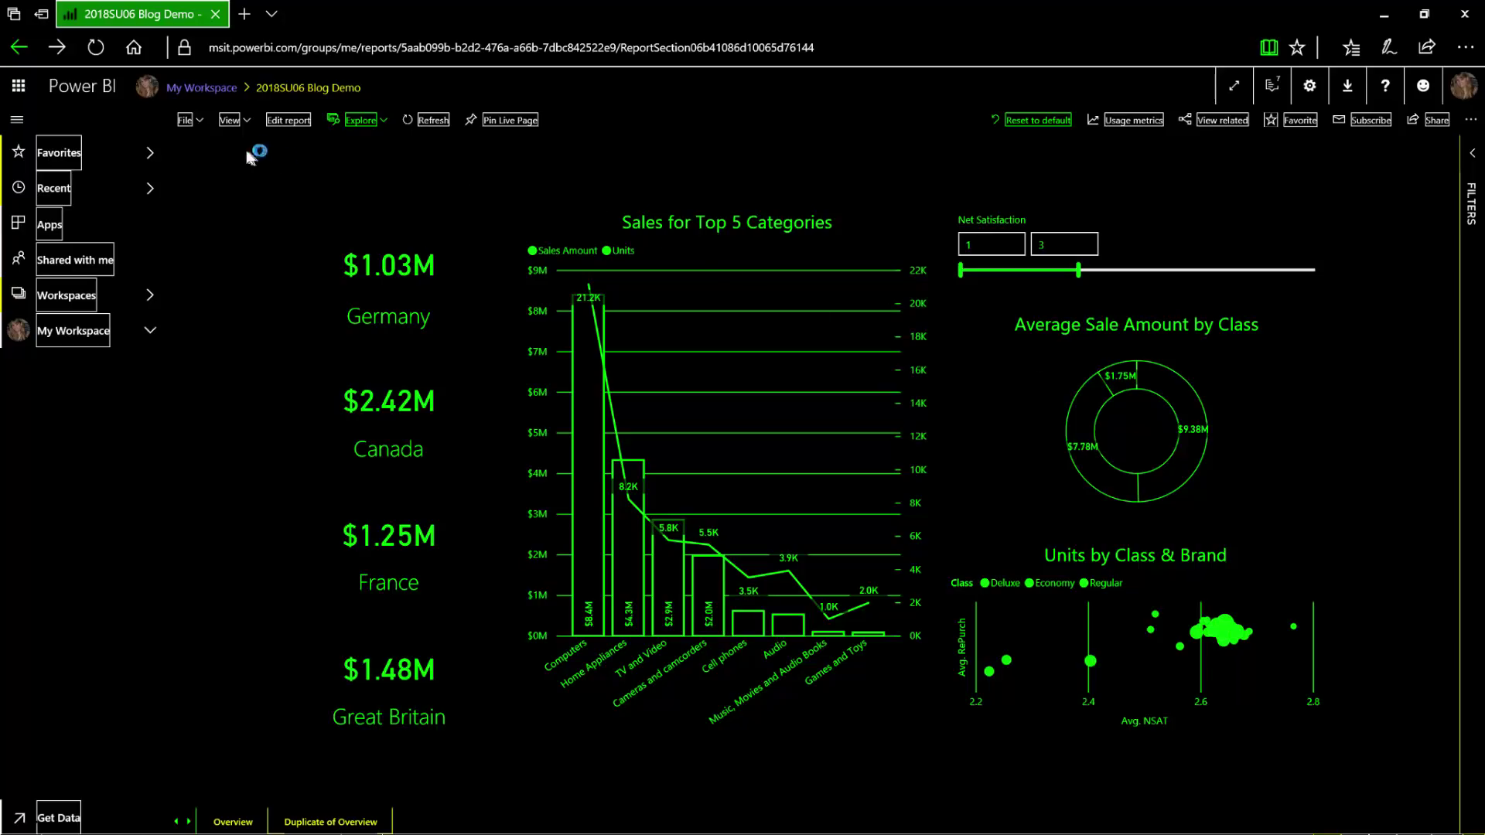
left_click(242, 121)
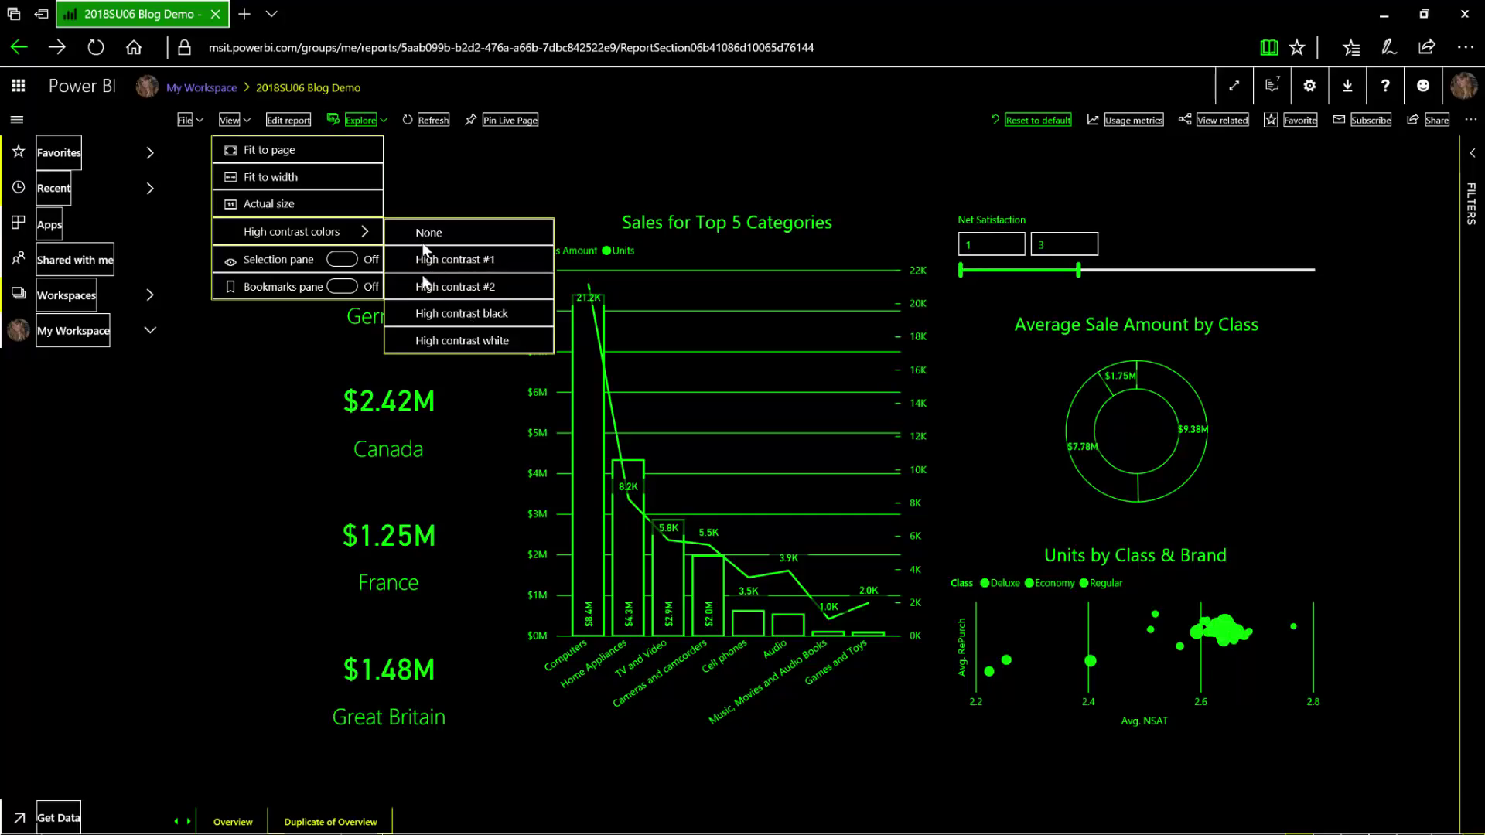
left_click(242, 570)
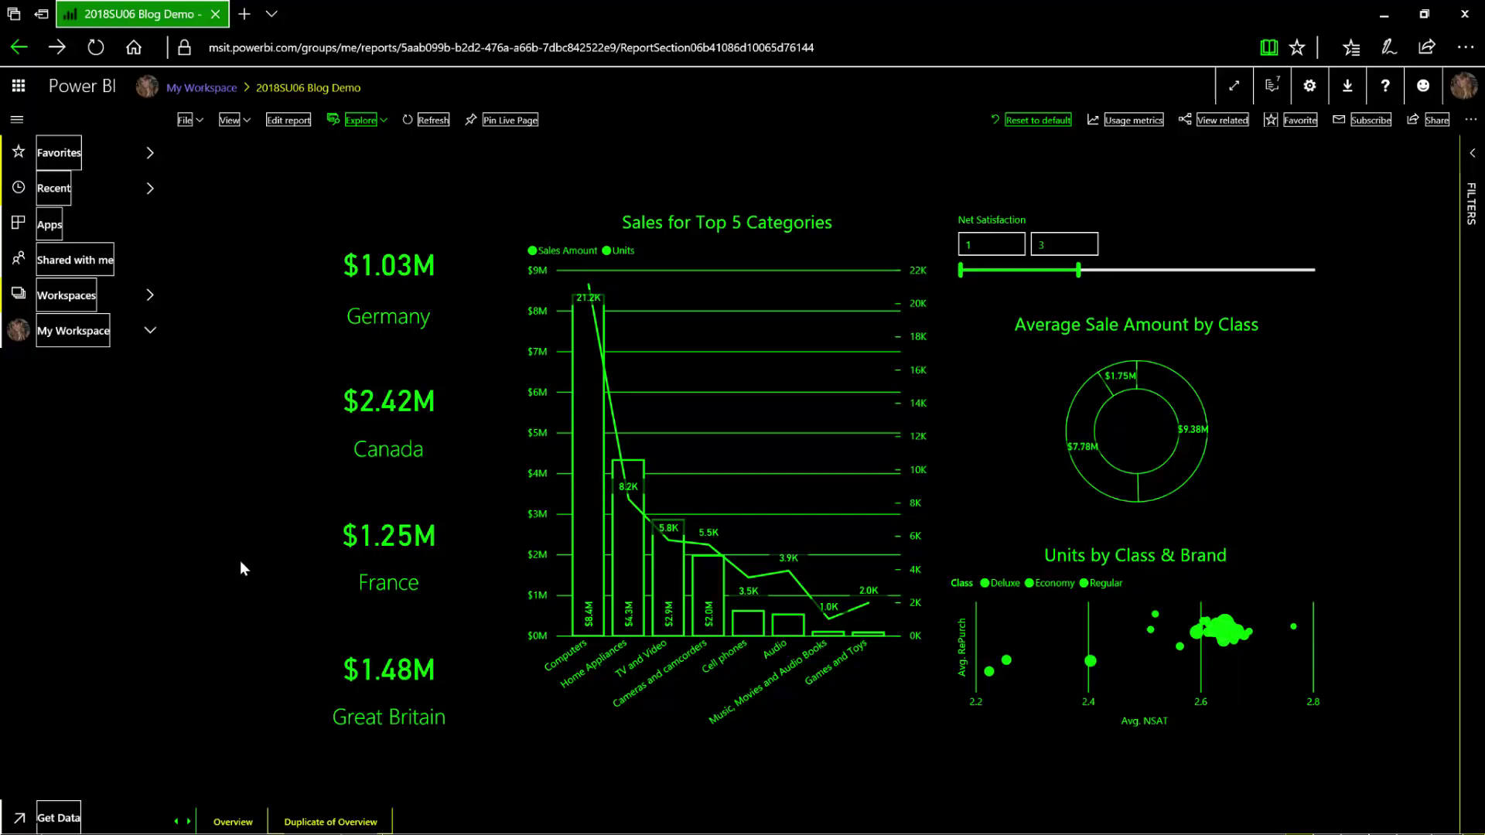
- In Windows Settings, set the contrast theme to None and apply it
key("alt+Tab")
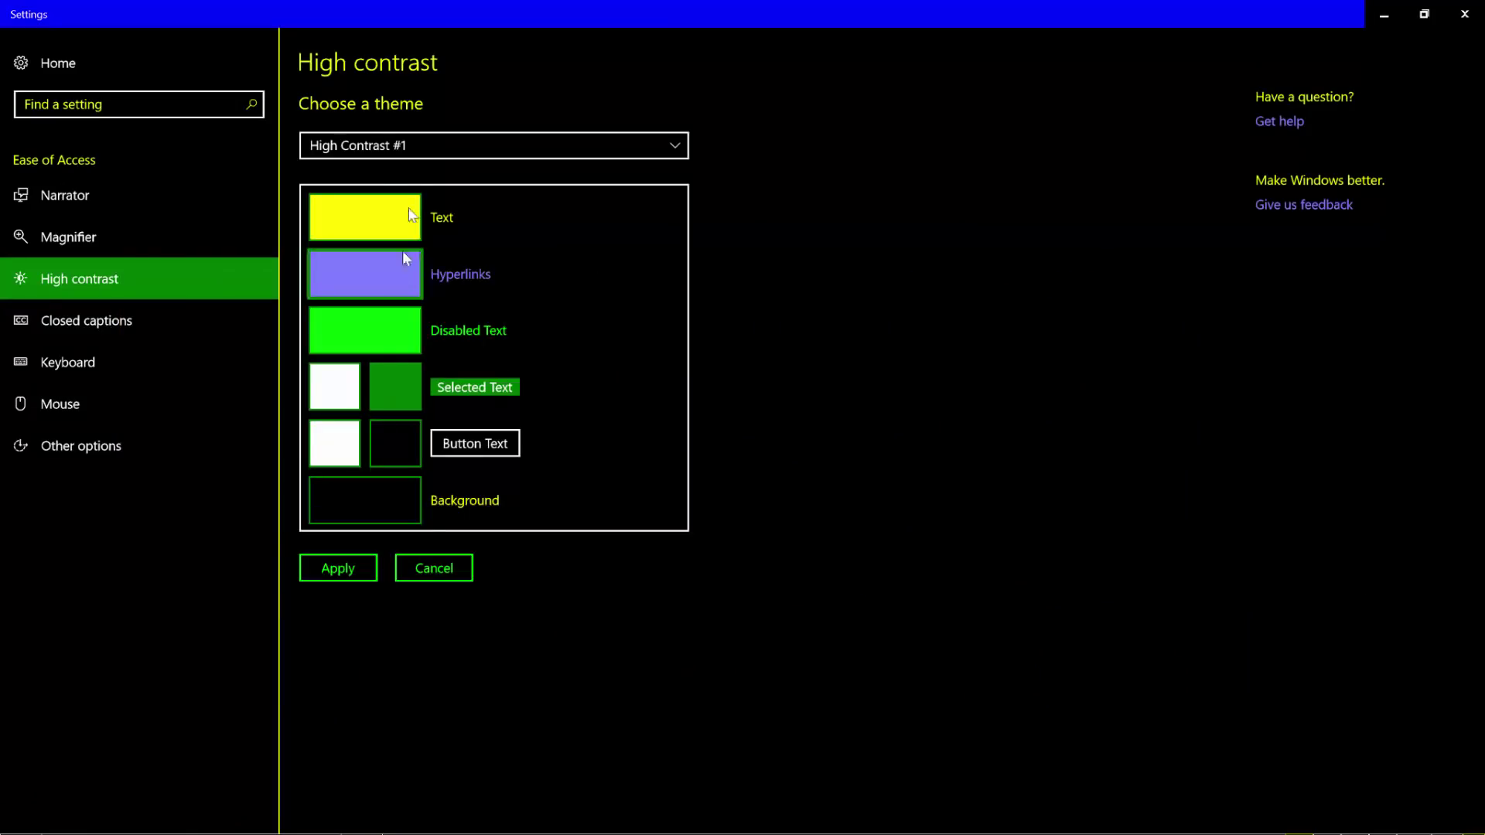
left_click(418, 141)
left_click(410, 120)
left_click(356, 580)
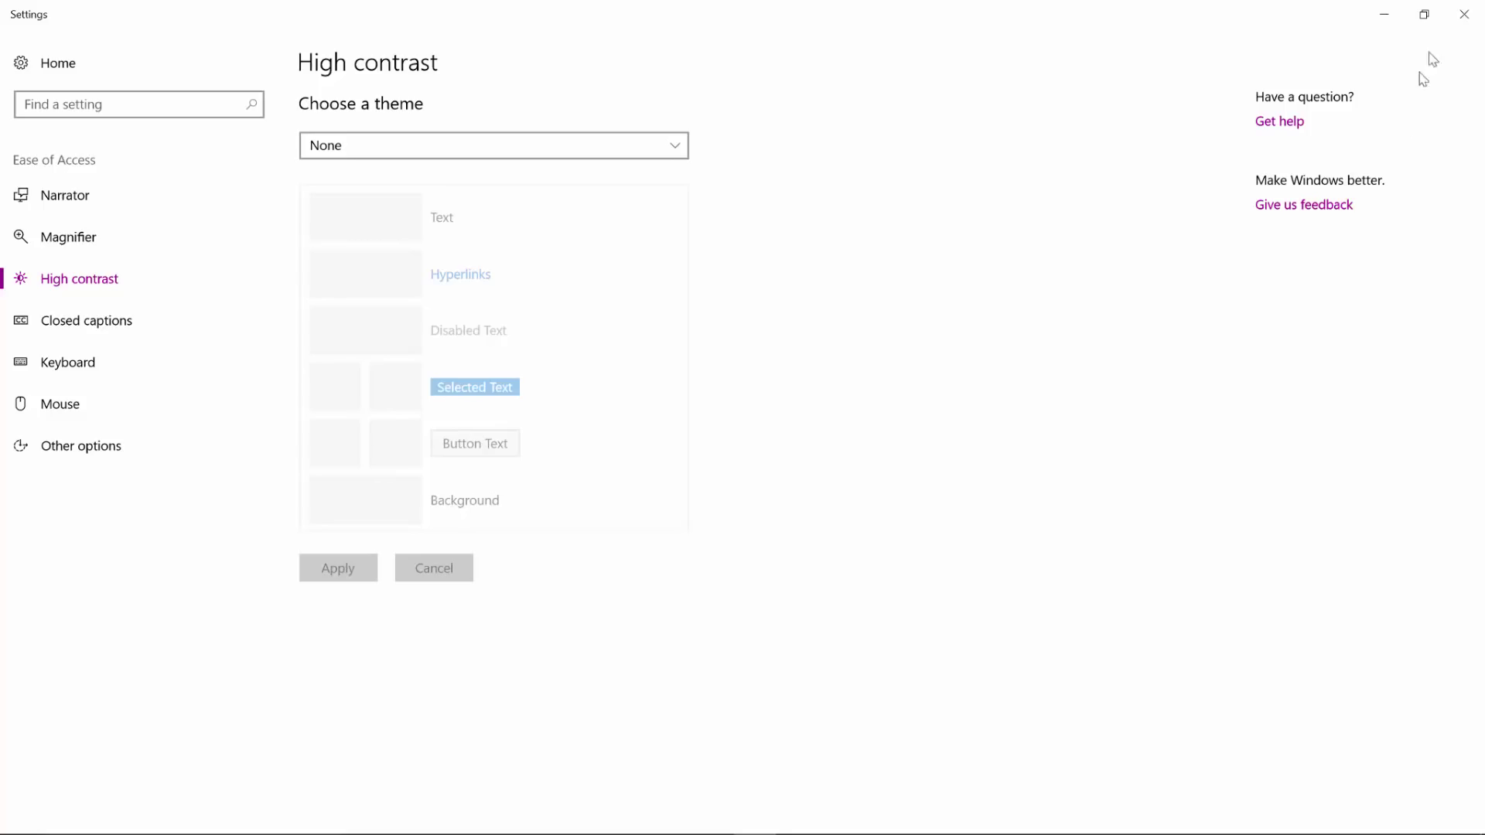
- Close Windows Settings to return to the Overview page in Power BI Desktop
left_click(1464, 13)
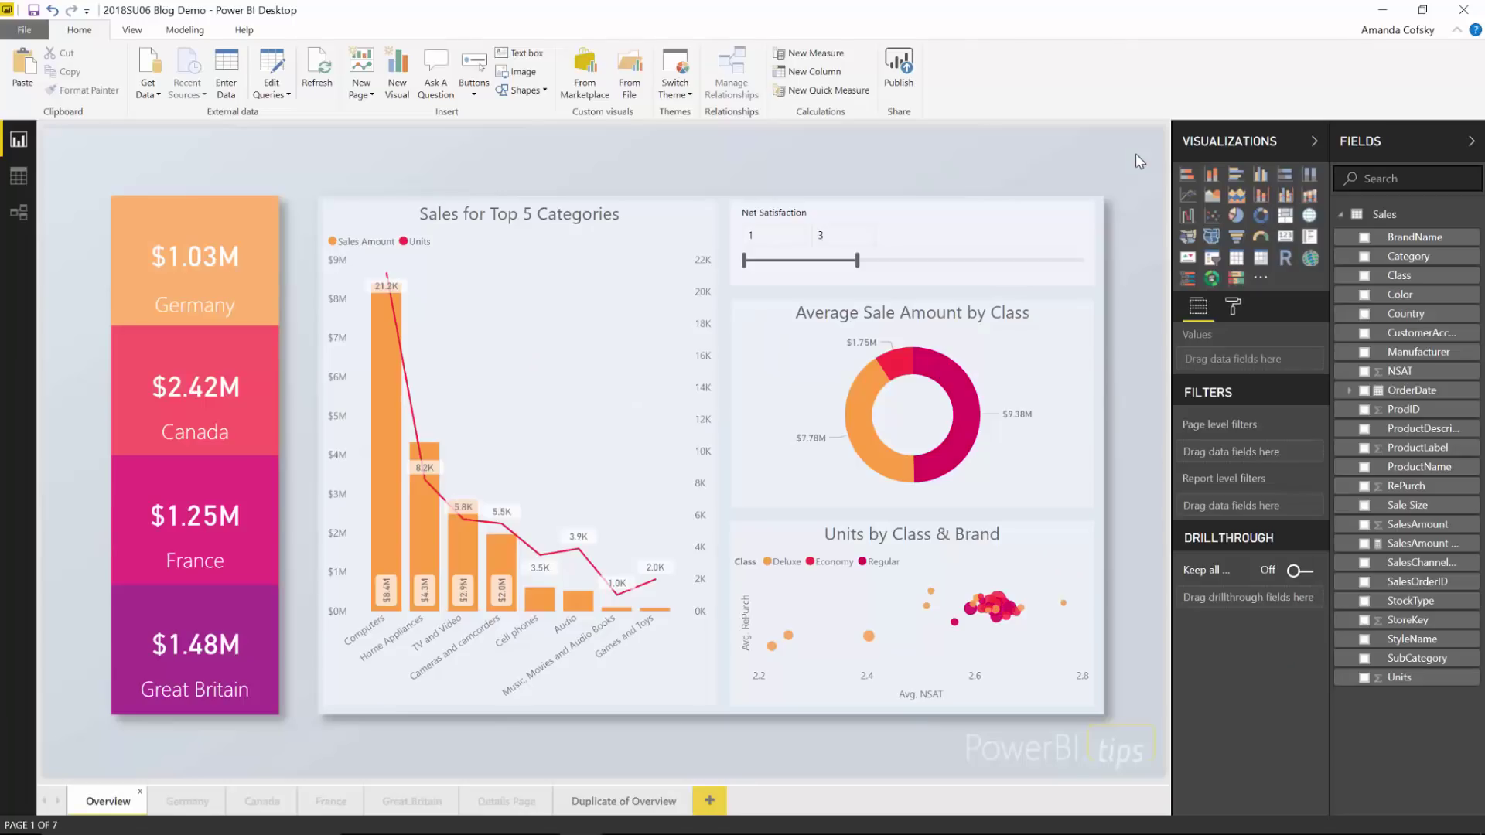
- Adjust the Average Sale Amount by Class donut's Shapes inner radius, settling on 68
left_click(999, 369)
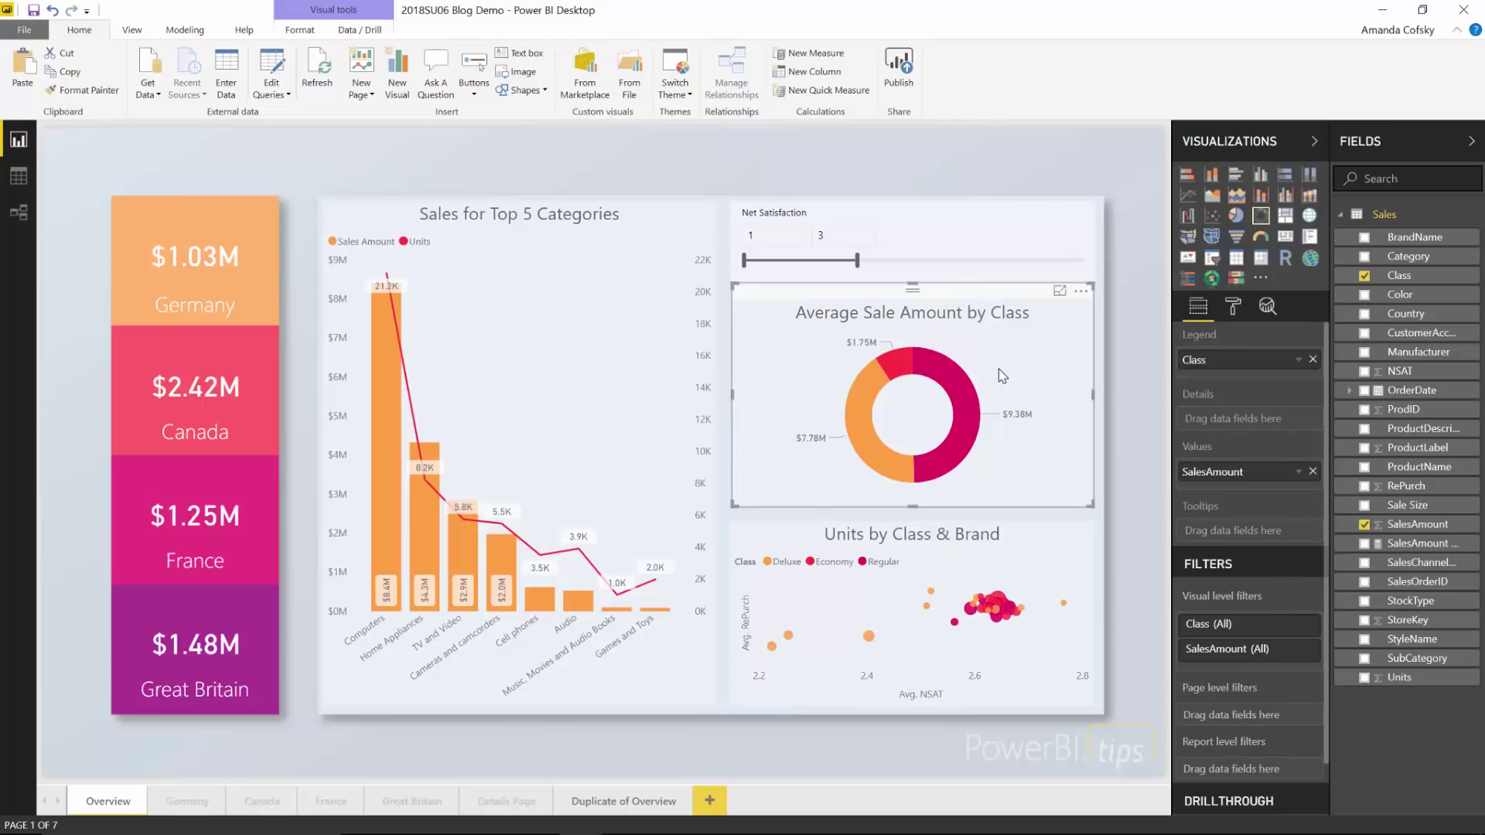
left_click(1233, 307)
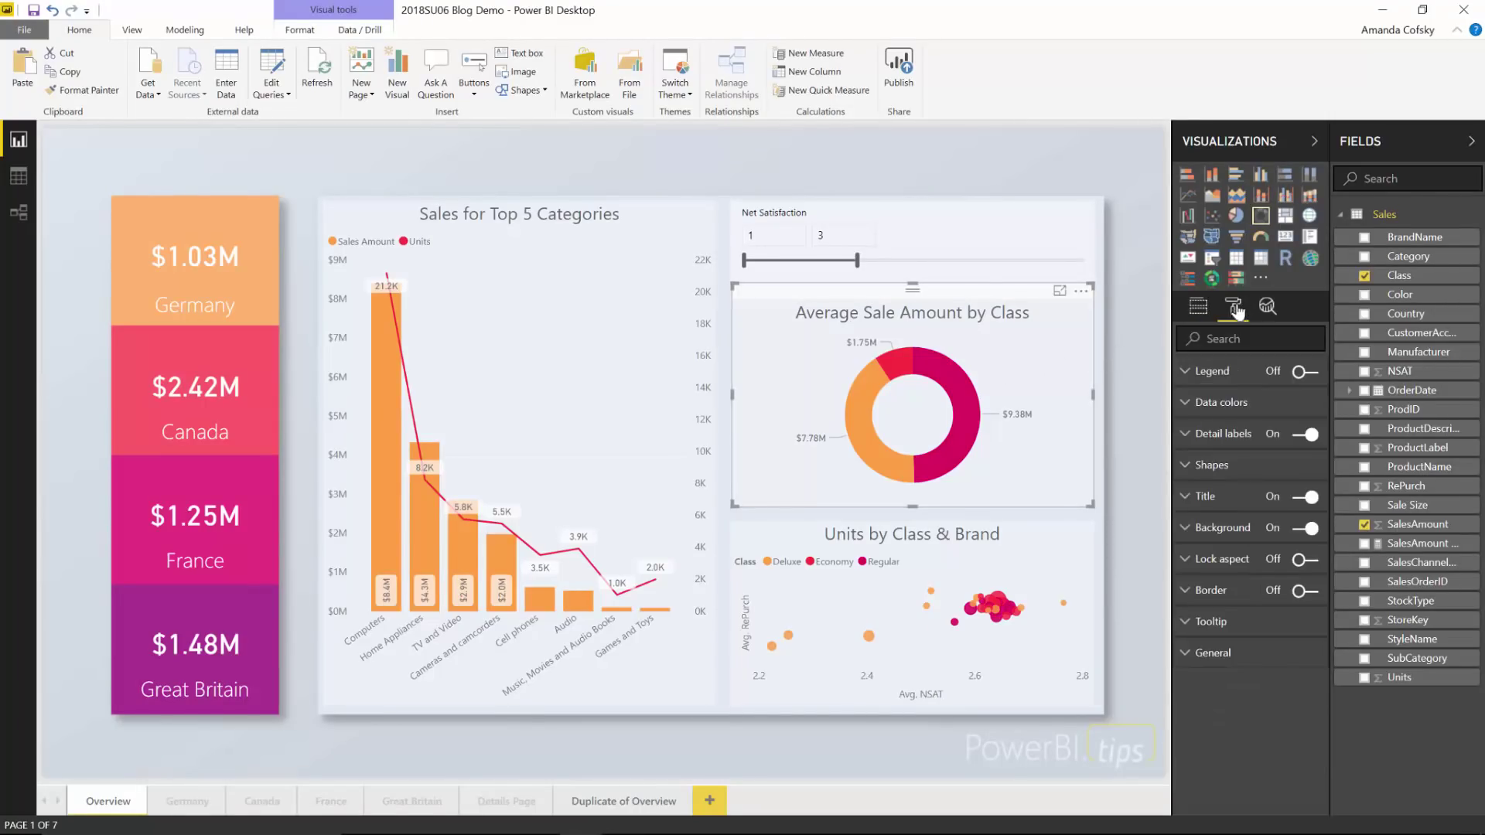
left_click(1230, 465)
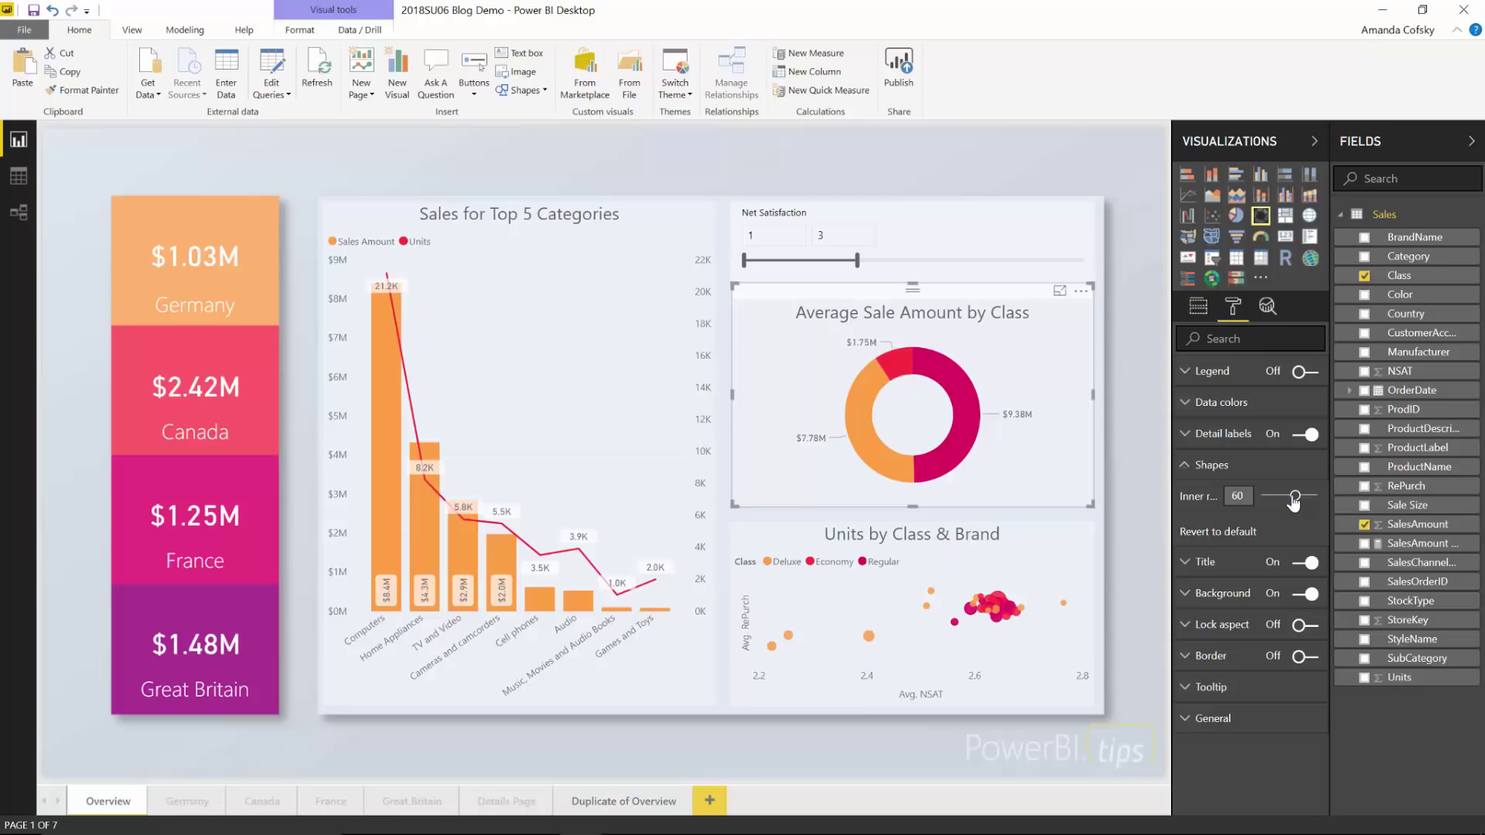
left_click_drag(1297, 501, 1278, 503)
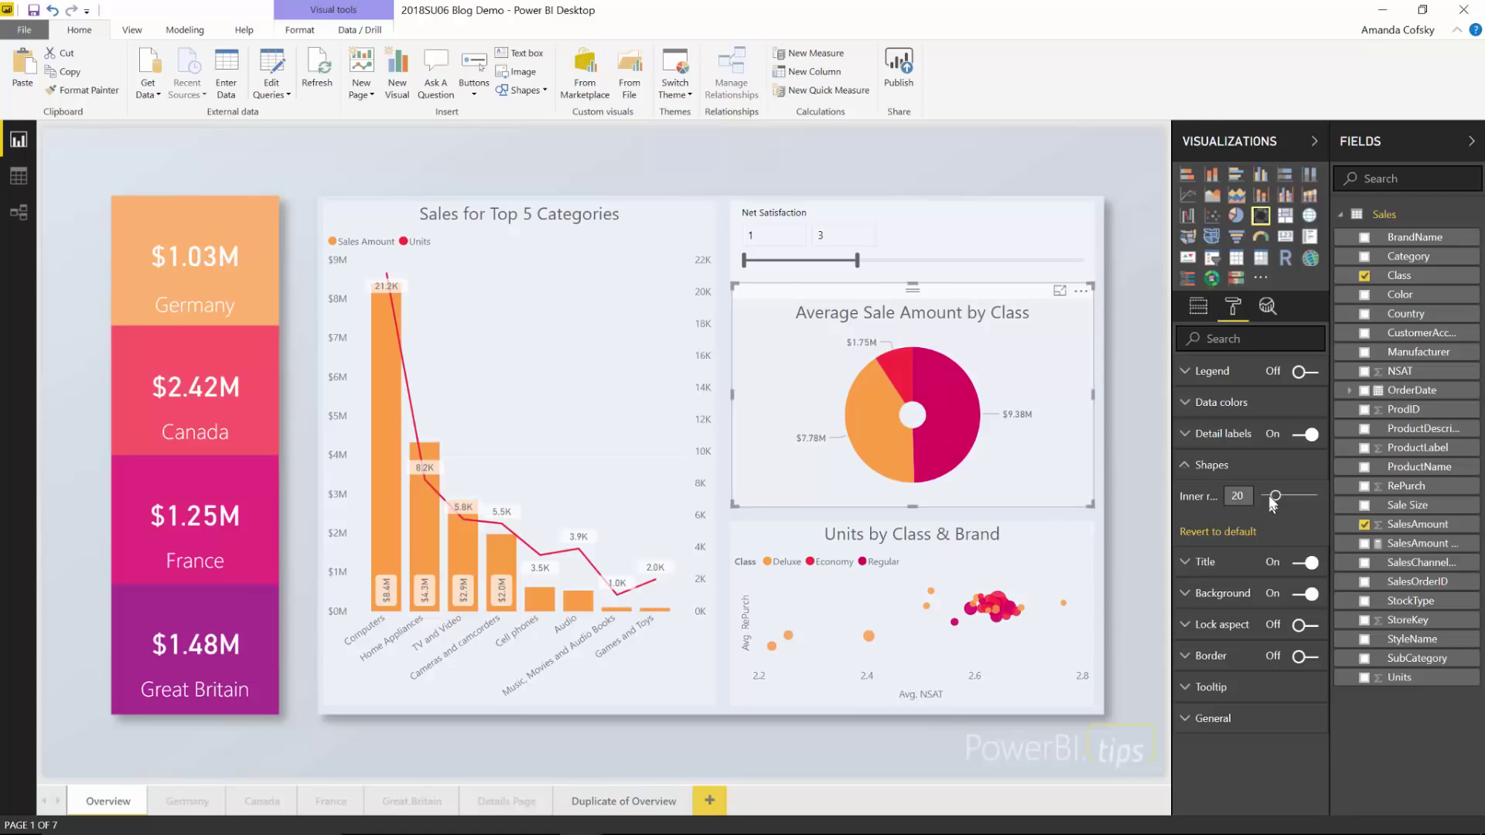
left_click_drag(1275, 499, 1321, 499)
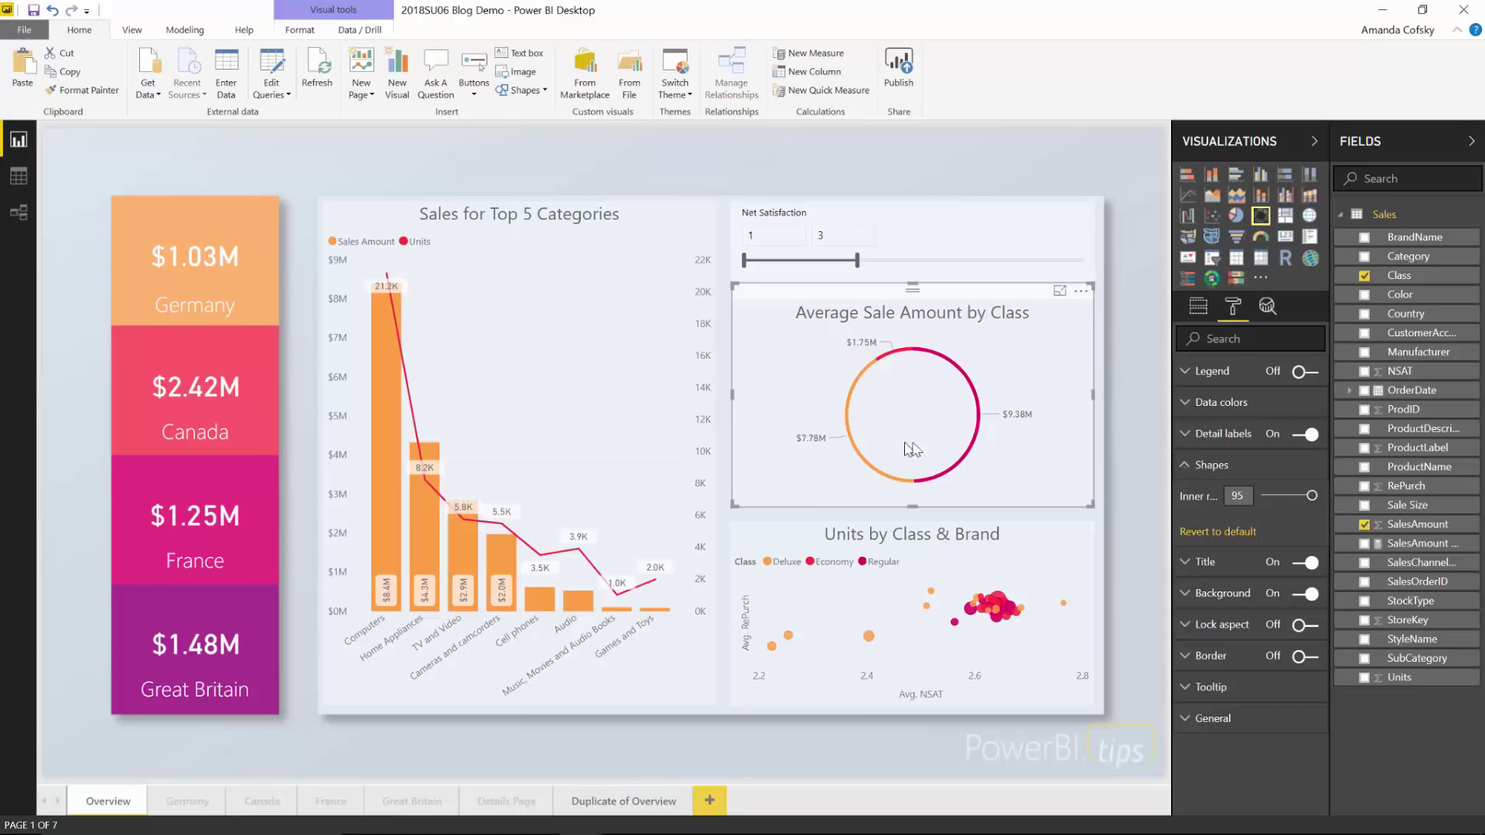
mouse_move(1313, 499)
left_mouse_down()
mouse_move(1288, 502)
mouse_move(1302, 501)
left_mouse_up()
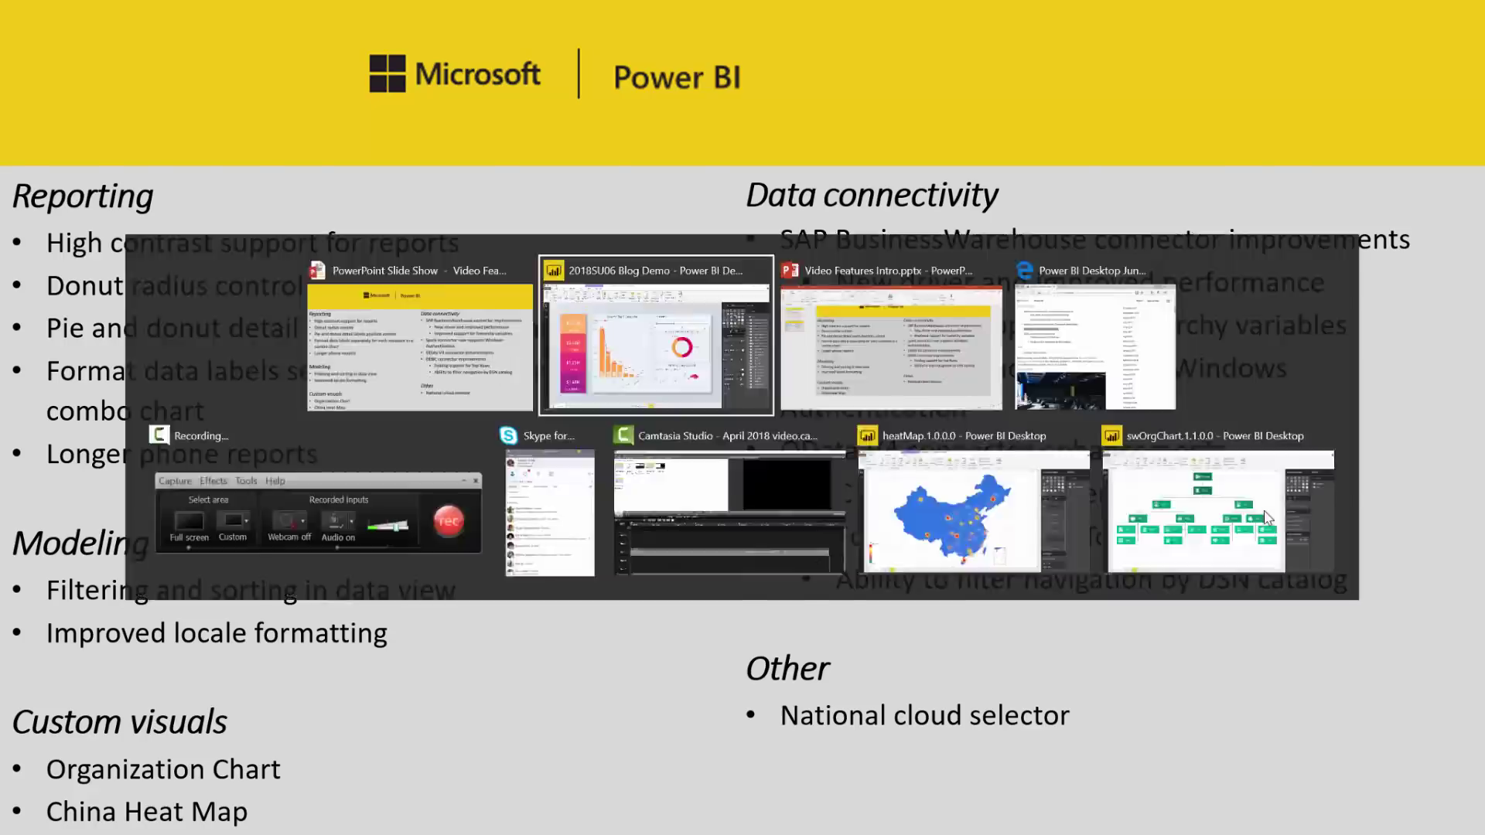
- Set the donut's Detail labels position to Inside, then change it to Prefer inside
left_click(1241, 471)
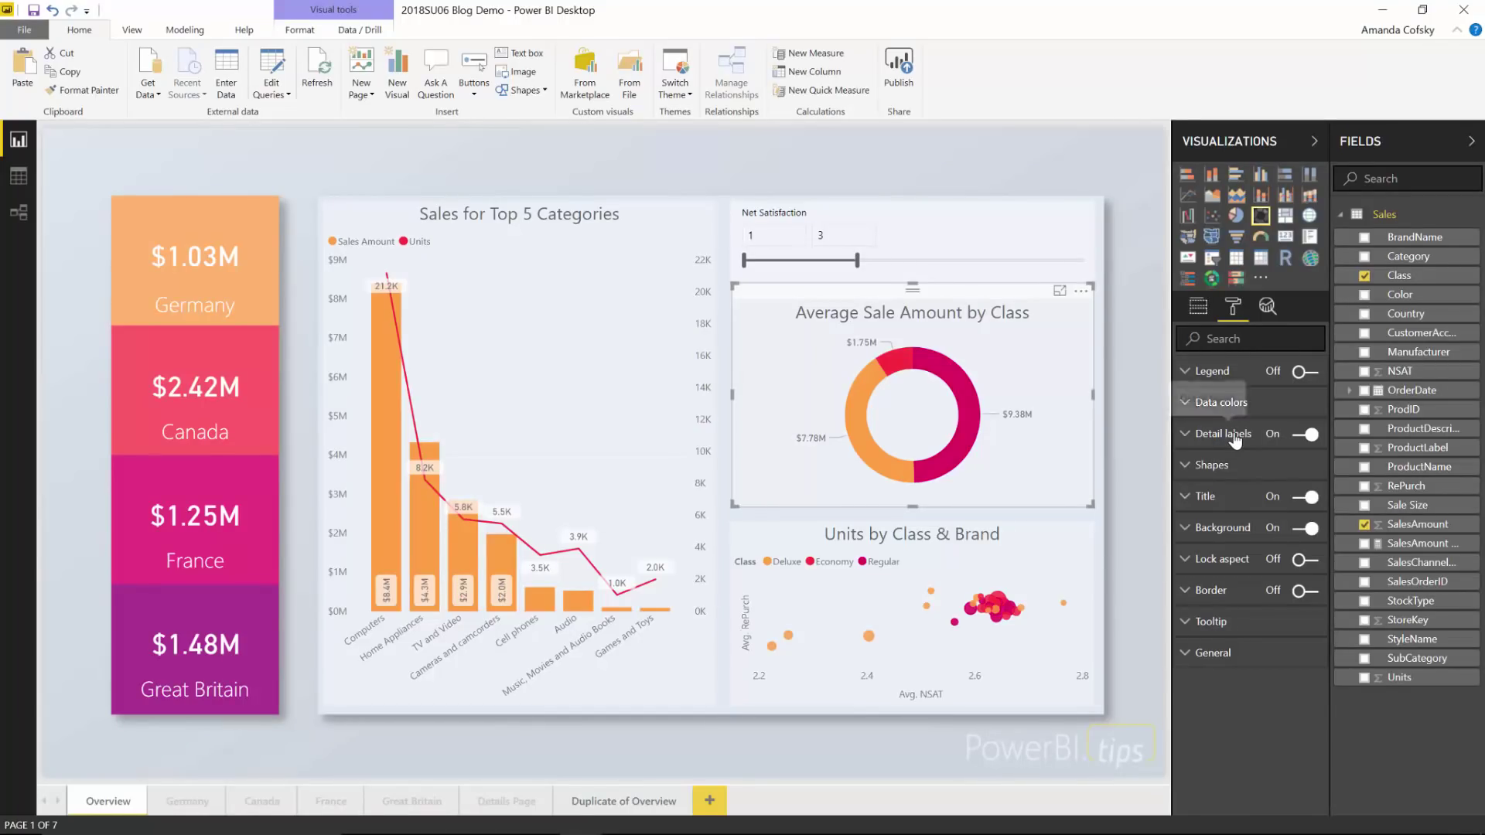
left_click(1235, 435)
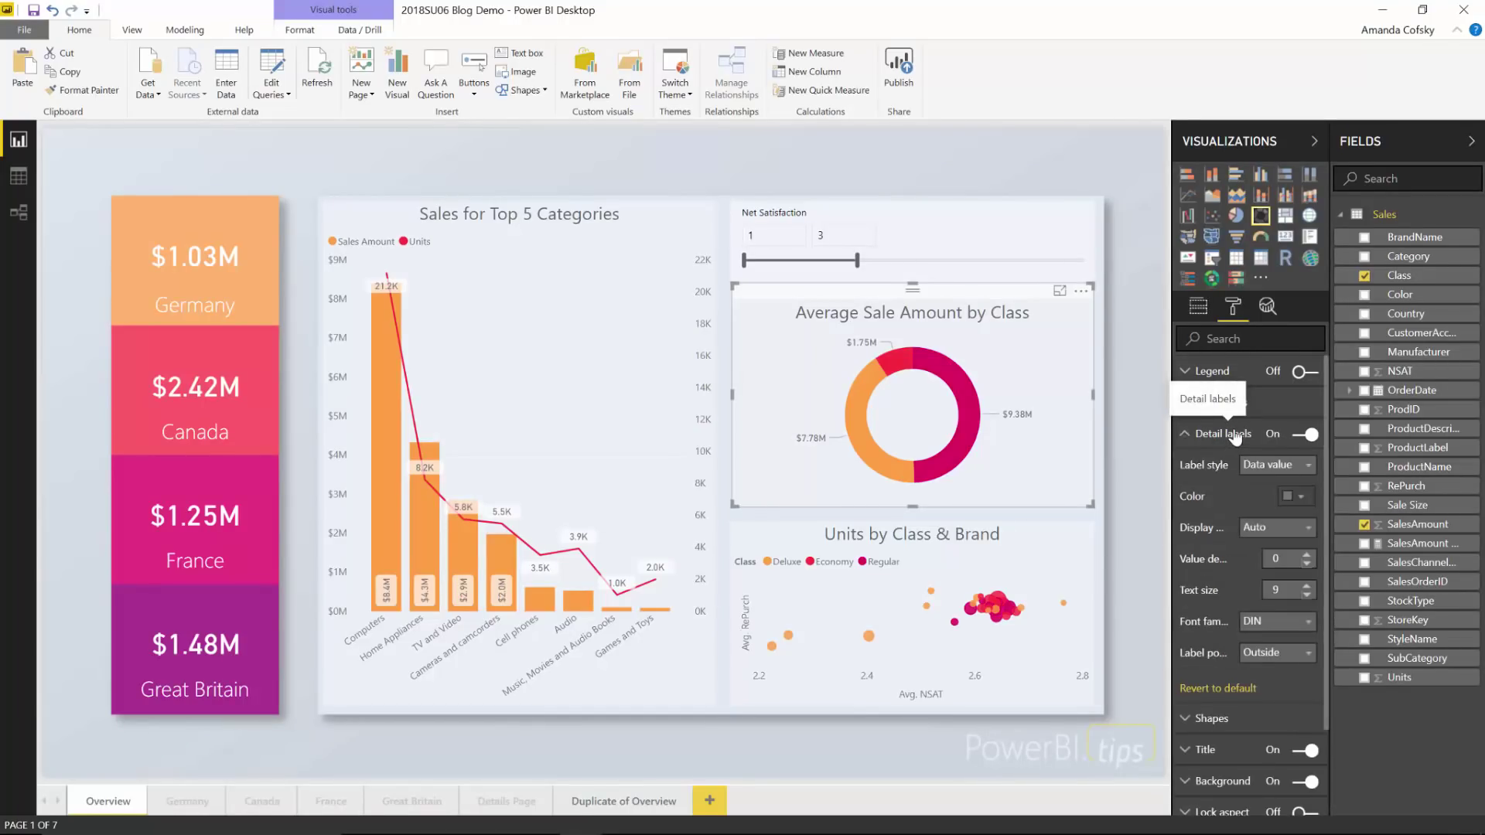
left_click_drag(1173, 607, 1127, 622)
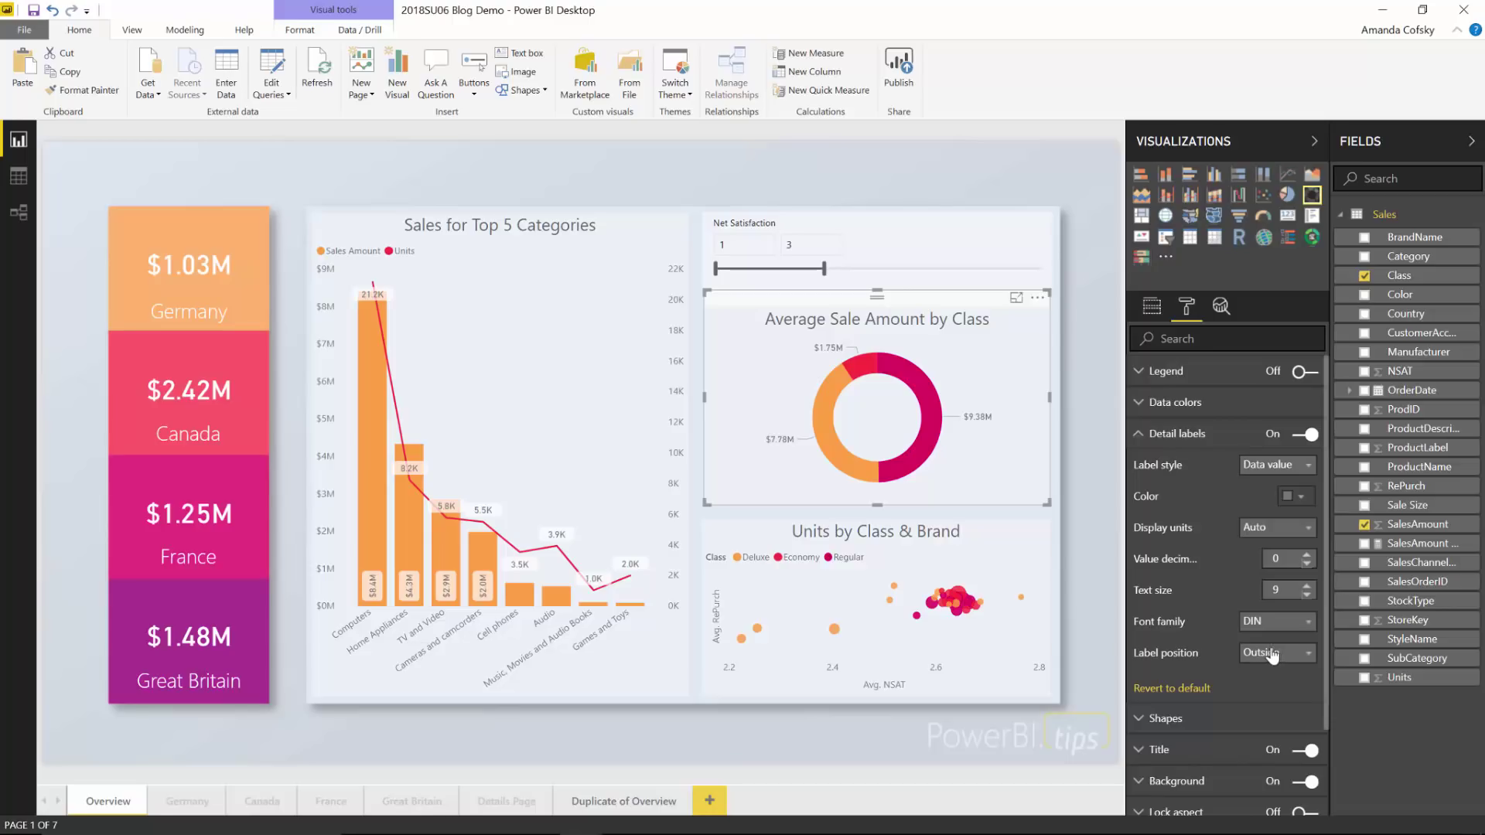
scroll(1273, 655, "down", 1)
left_click(1272, 565)
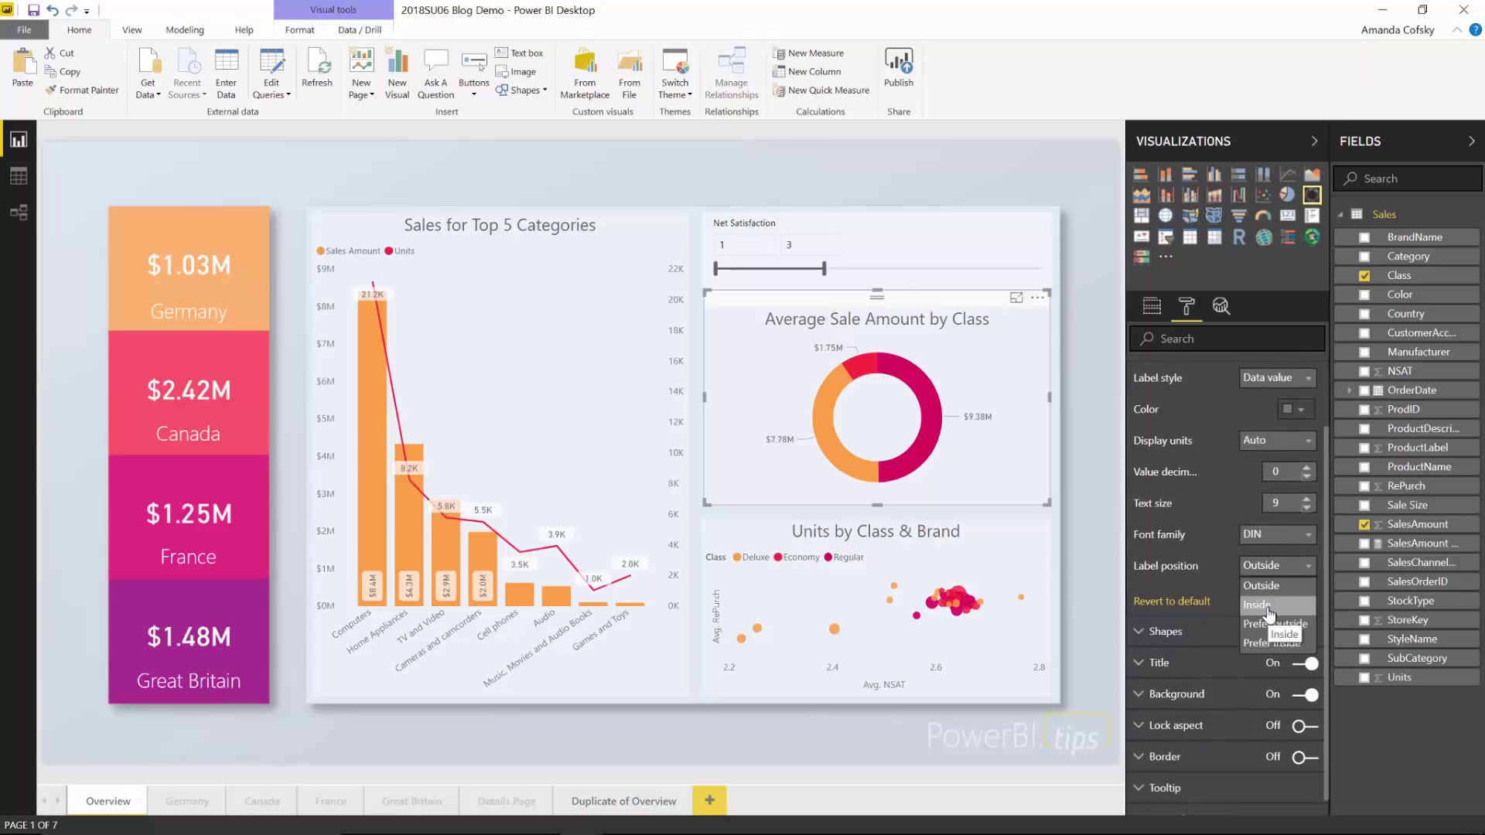
left_click(1269, 610)
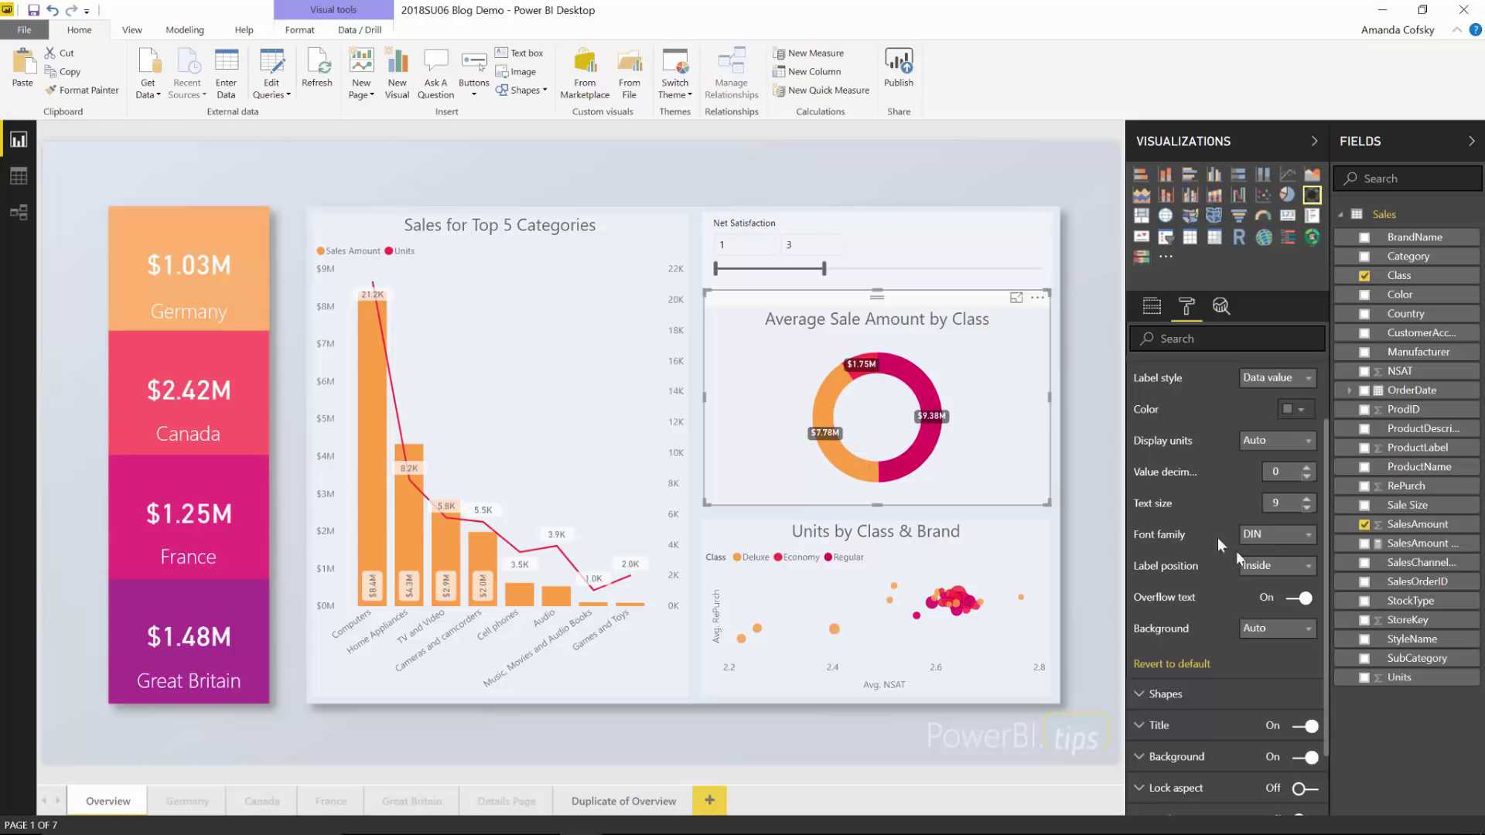
left_click(1288, 569)
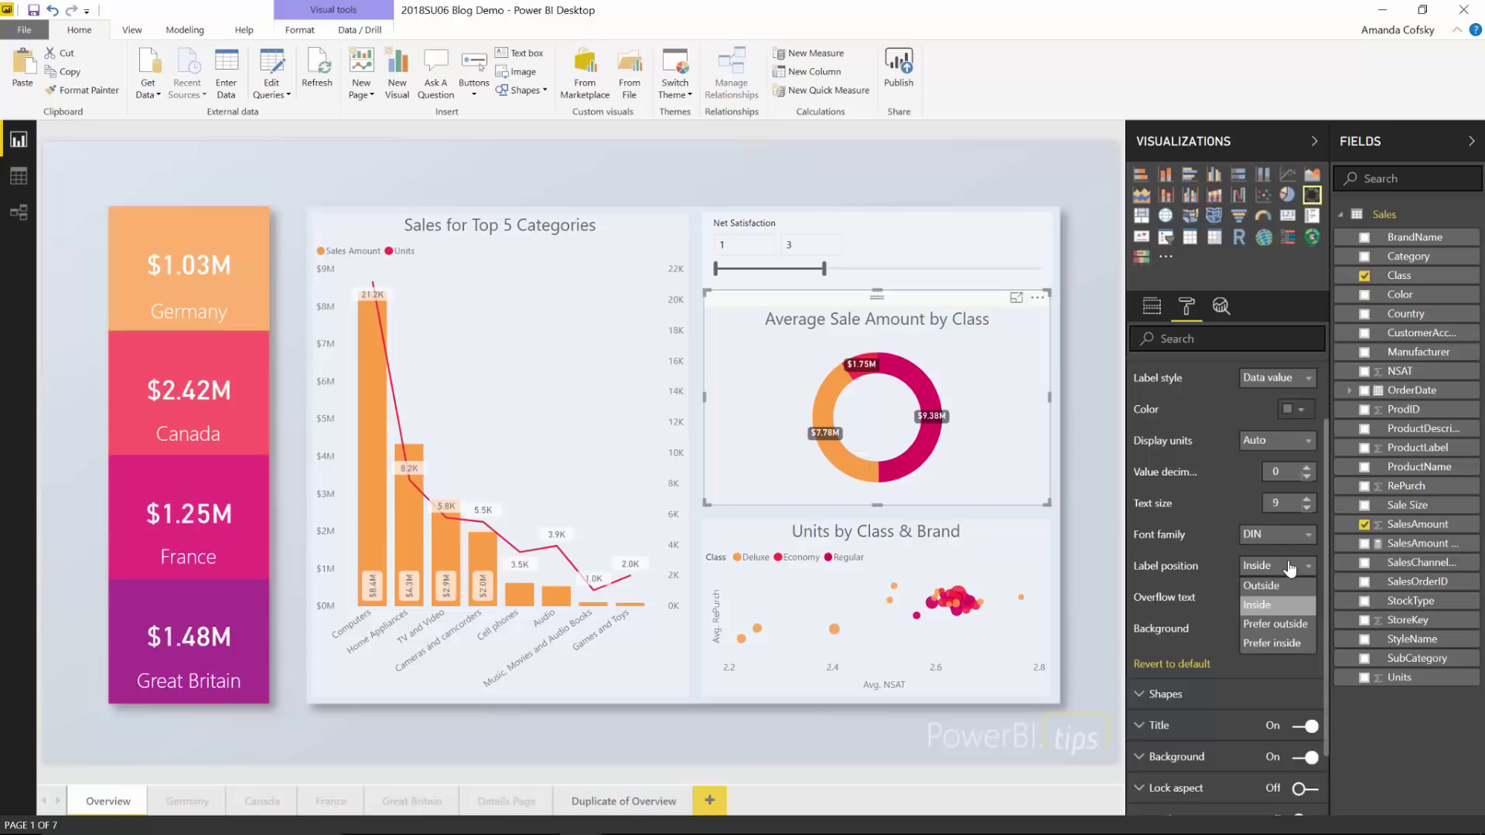
left_click(1259, 644)
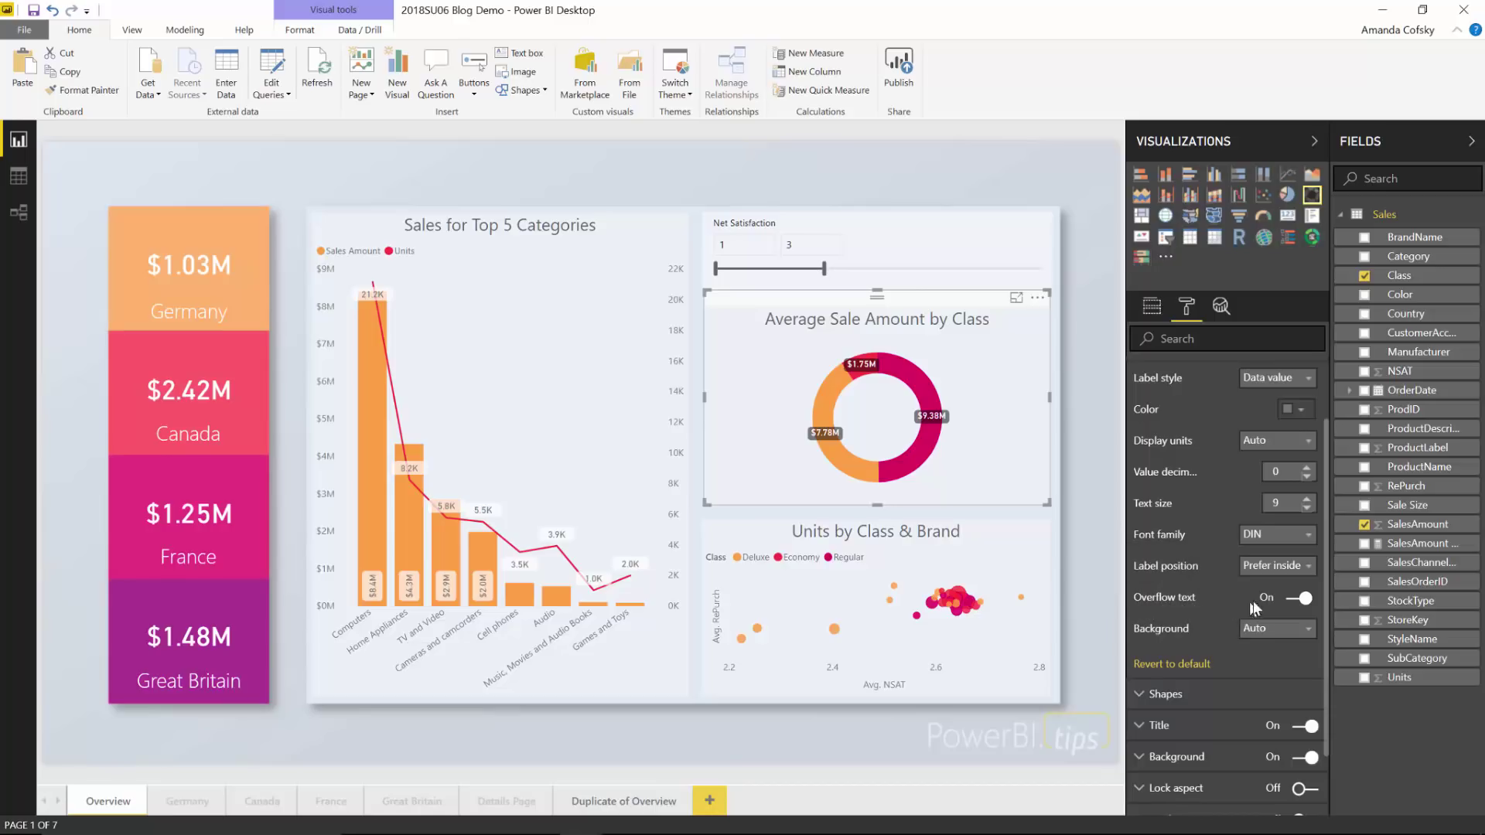
- Switch the donut labels' Overflow text Off and set Background to Off
left_click(1306, 599)
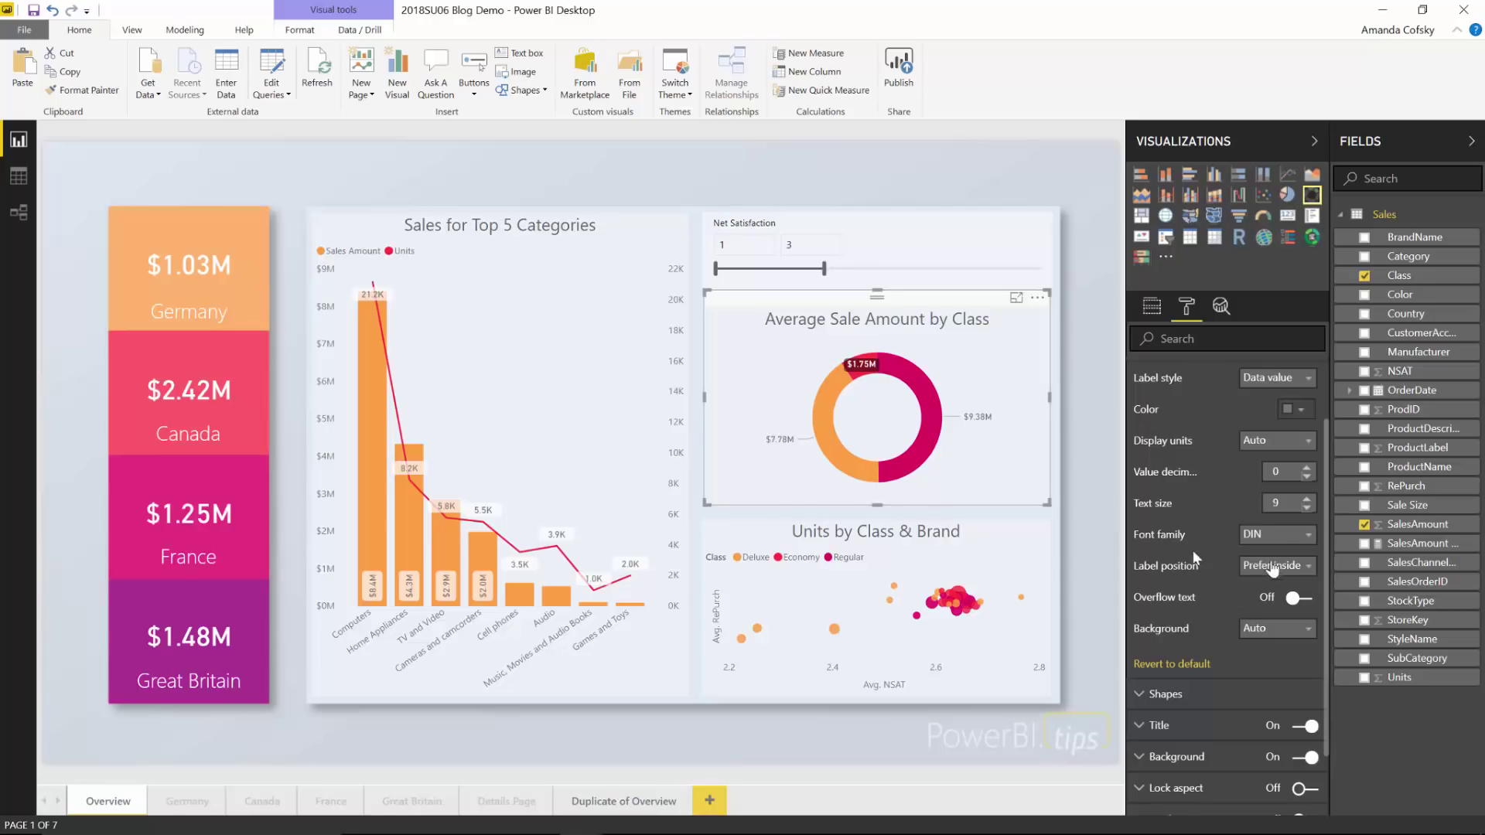
left_click(1261, 628)
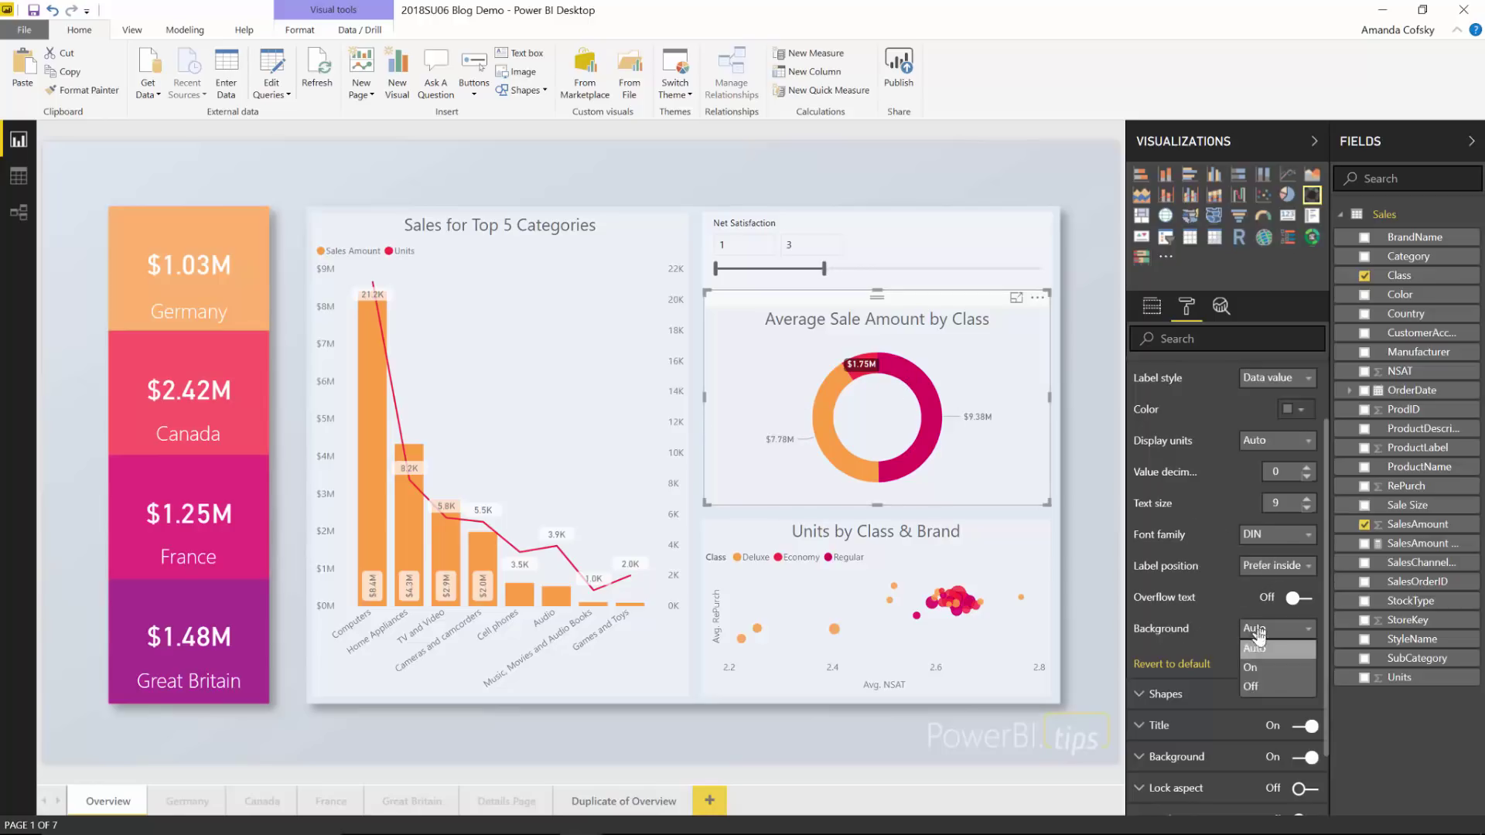
left_click(1262, 687)
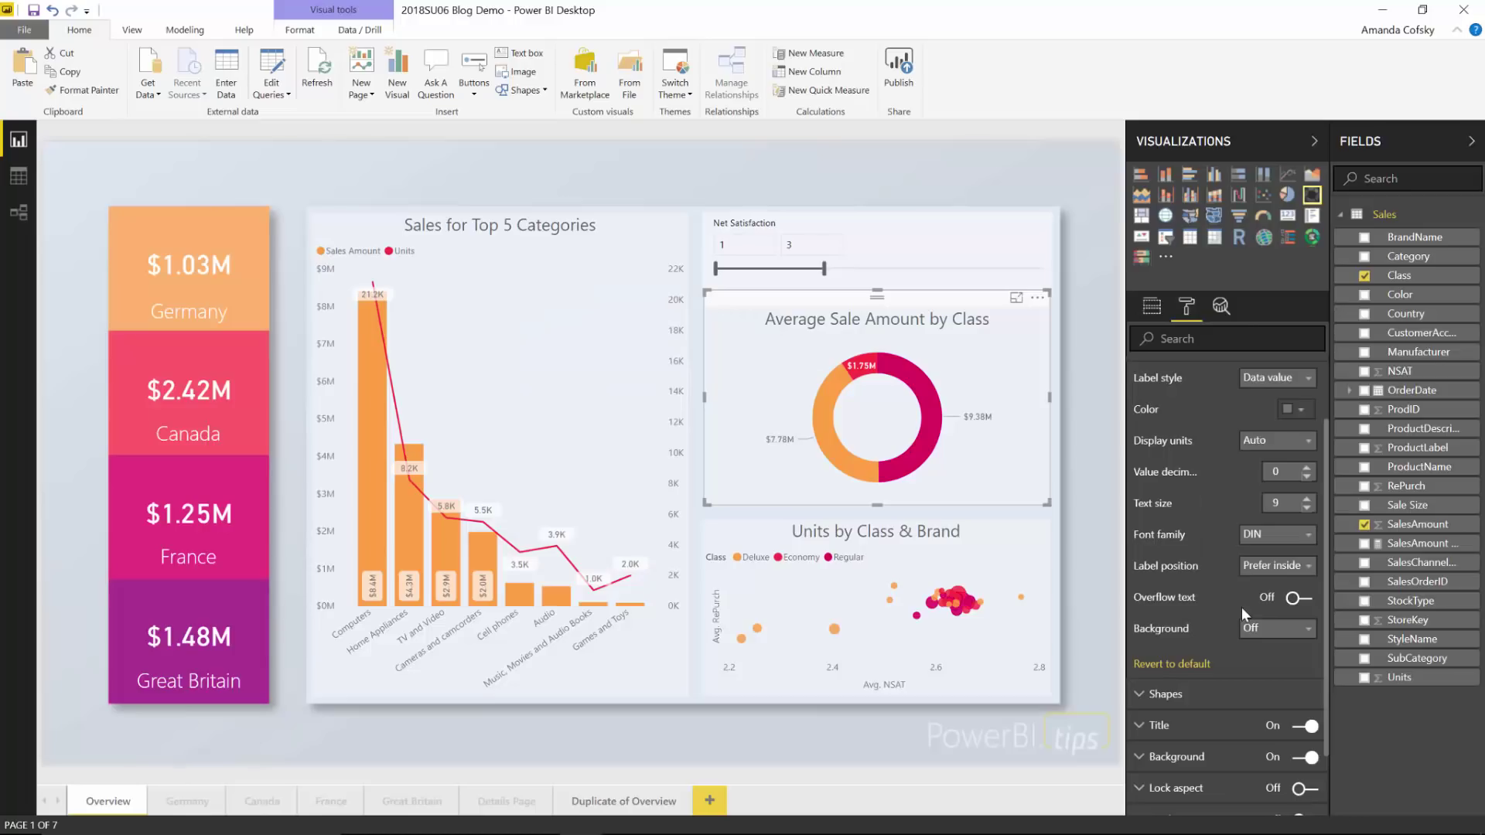
- In the Sales for Top 5 Categories chart's data labels, leave display units on Auto
left_click(550, 427)
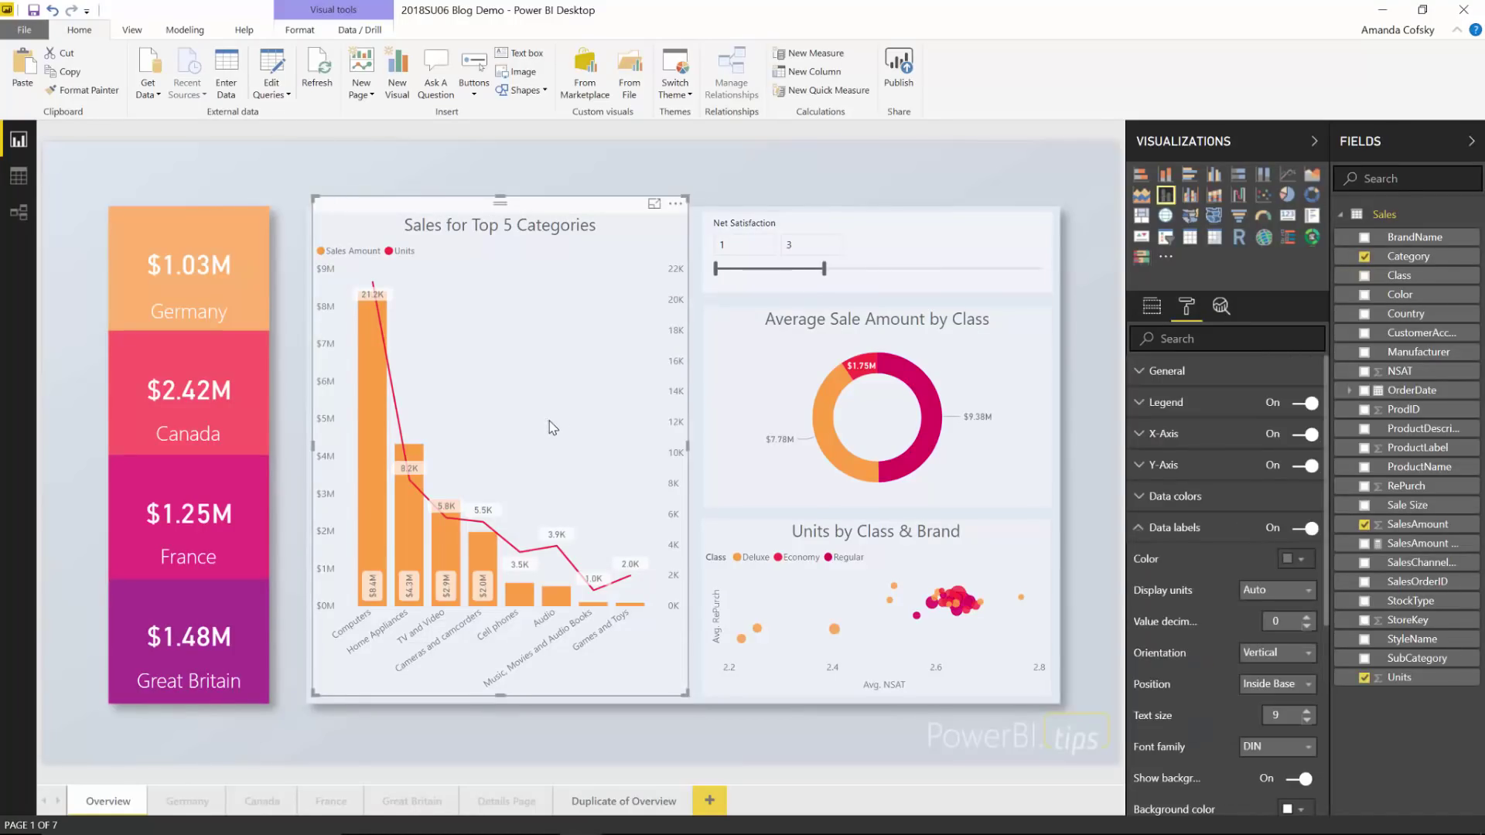
scroll(1218, 495, "down", 5)
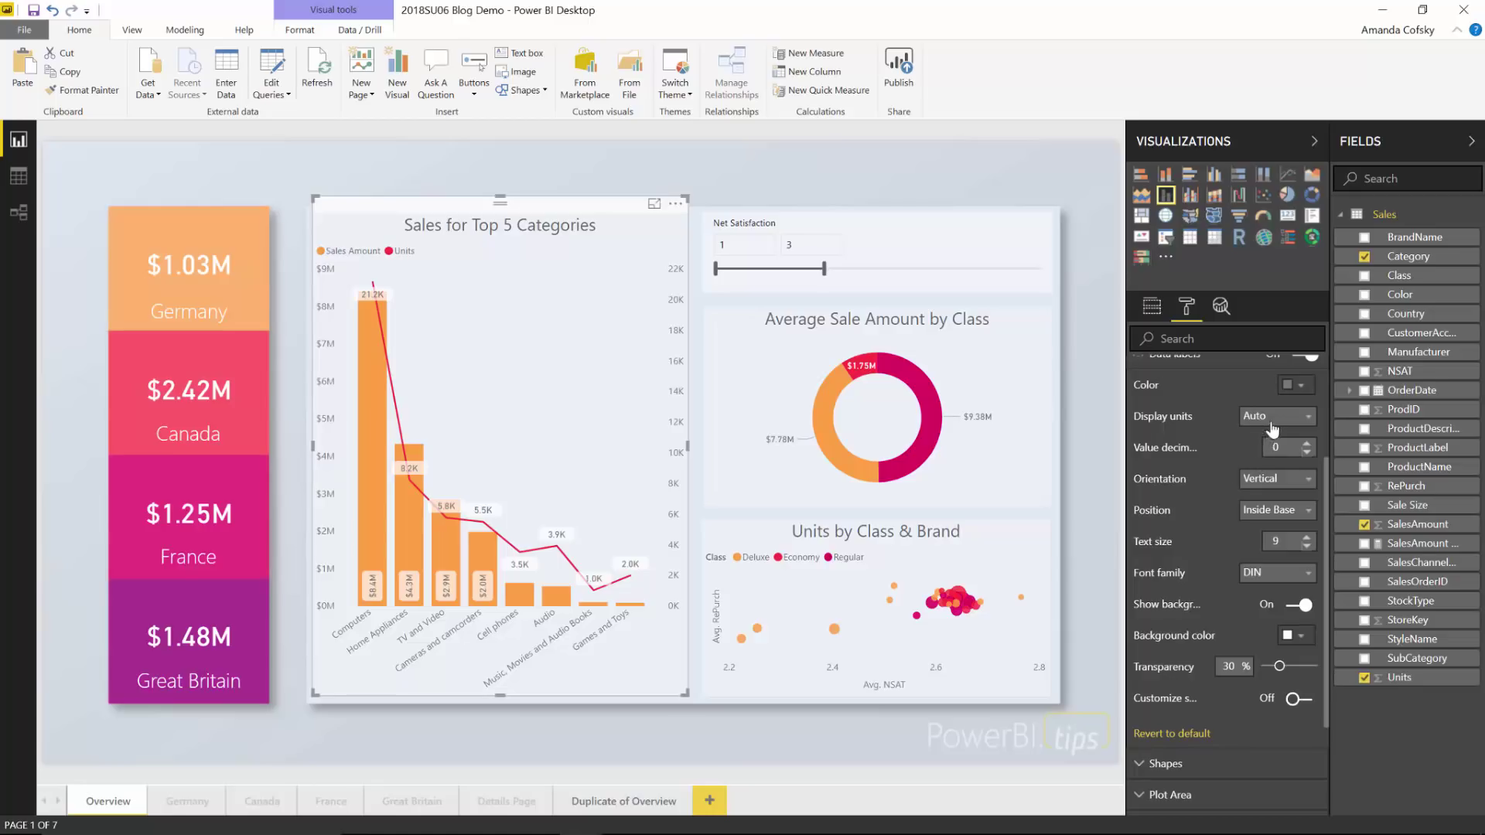
left_click(1273, 420)
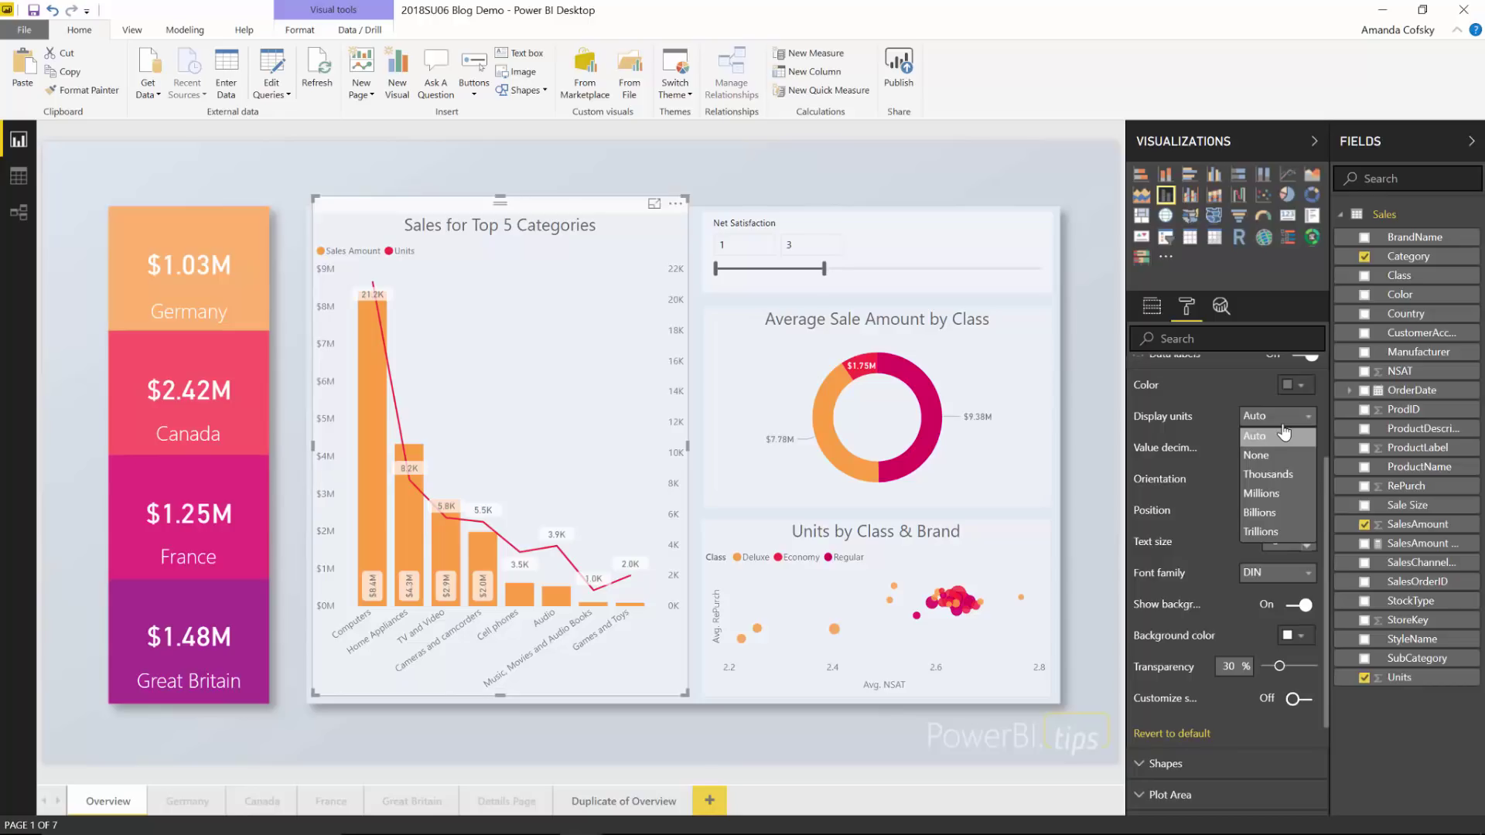
left_click(1193, 410)
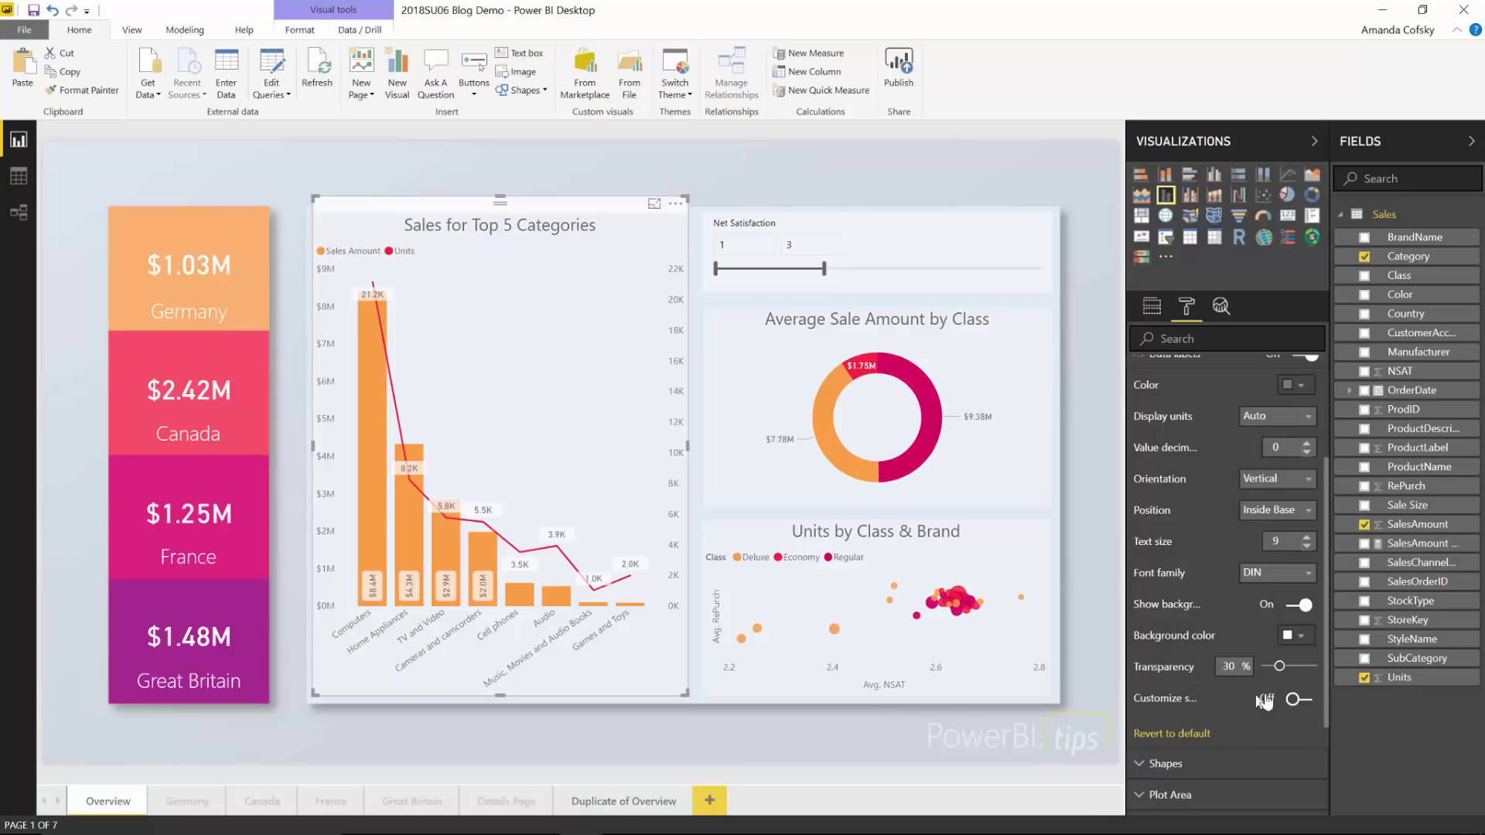
- Turn on per-series label customization and set the Units labels' display units to None
left_click(1304, 701)
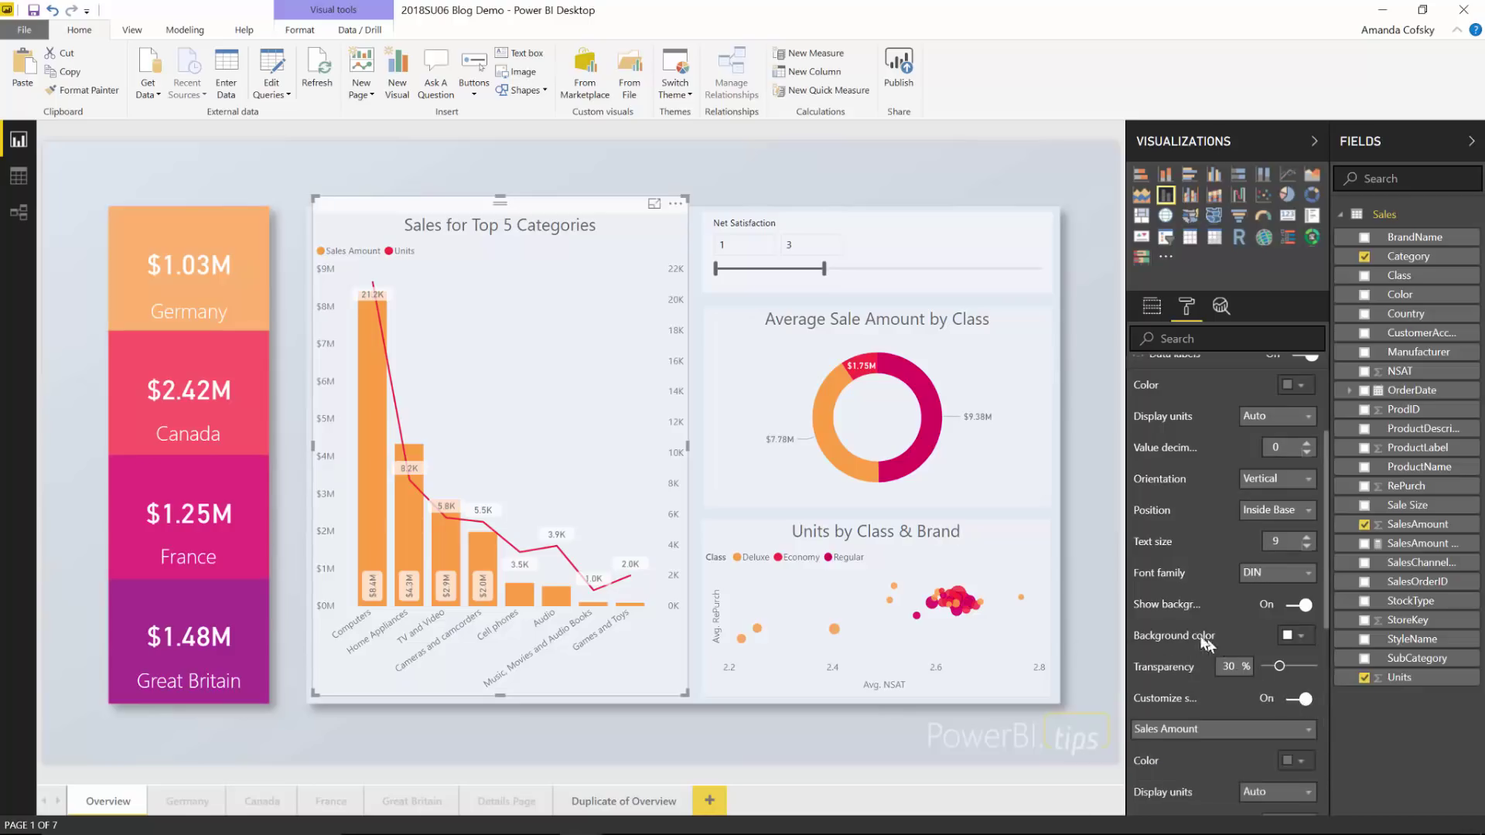
scroll(1196, 647, "down", 3)
scroll(1197, 646, "down", 2)
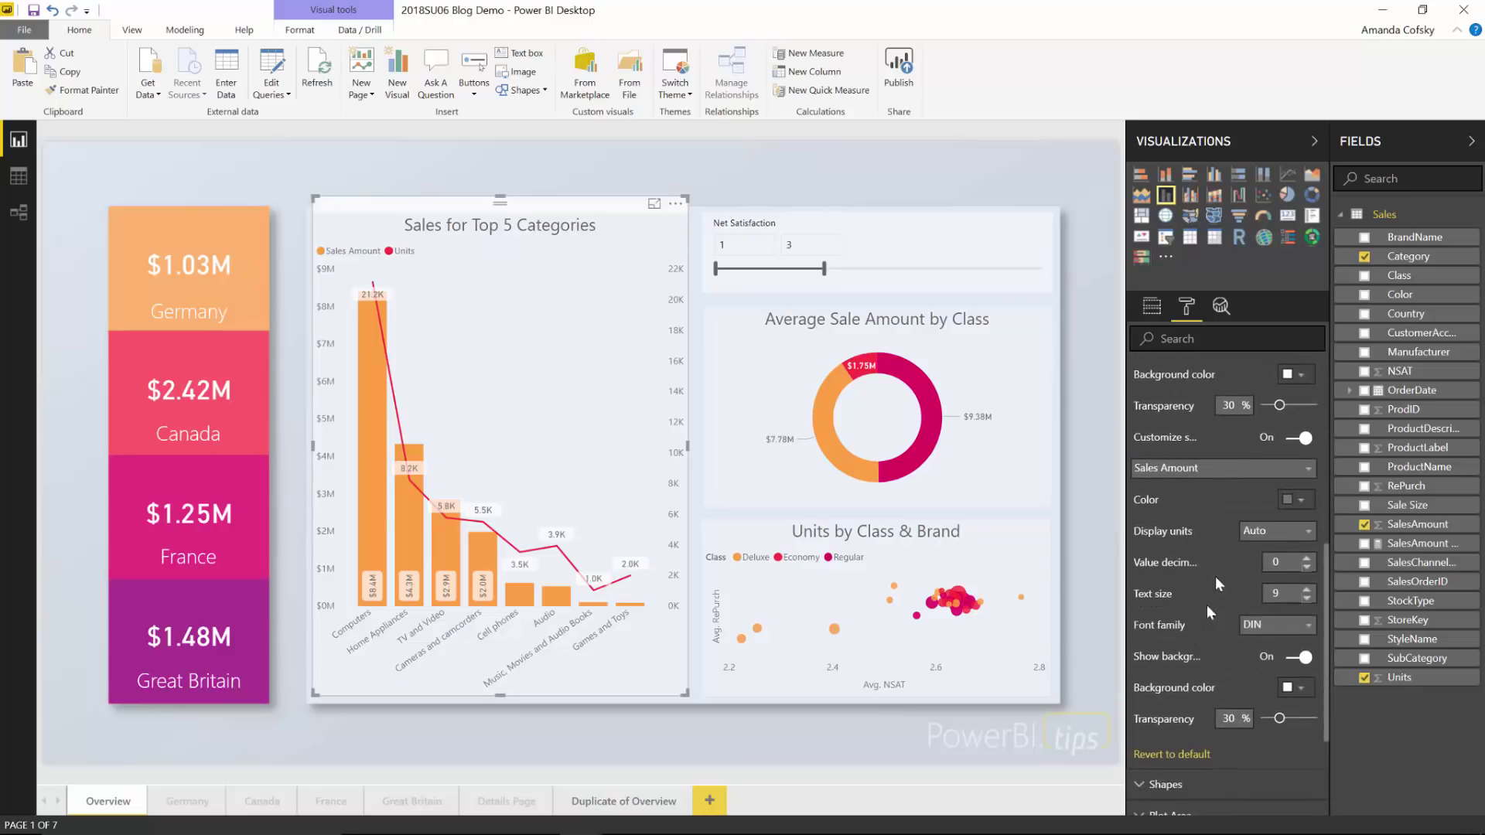
left_click(1196, 472)
left_click(1184, 507)
left_click(1273, 534)
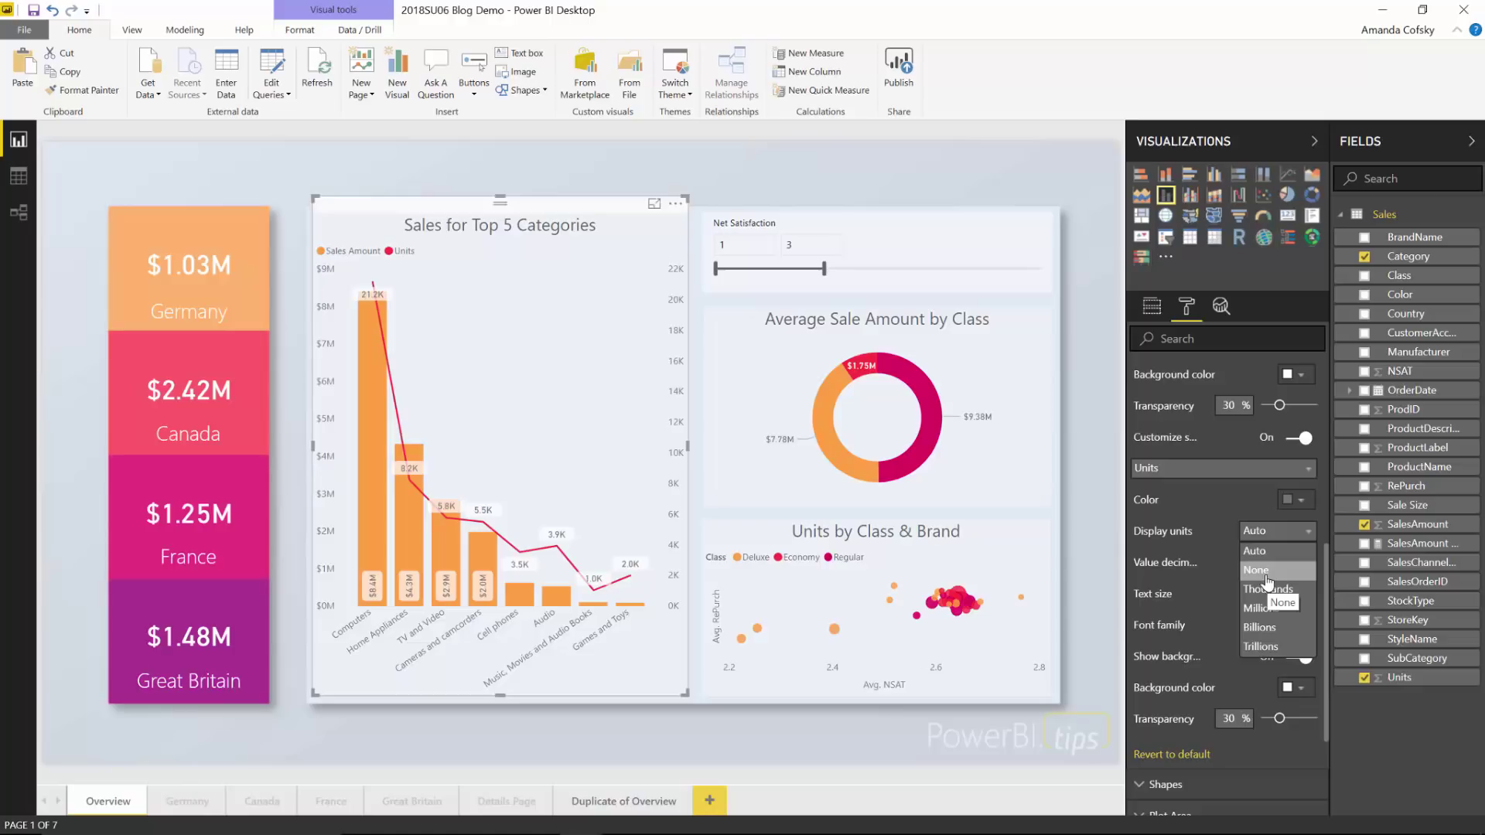
left_click(1261, 570)
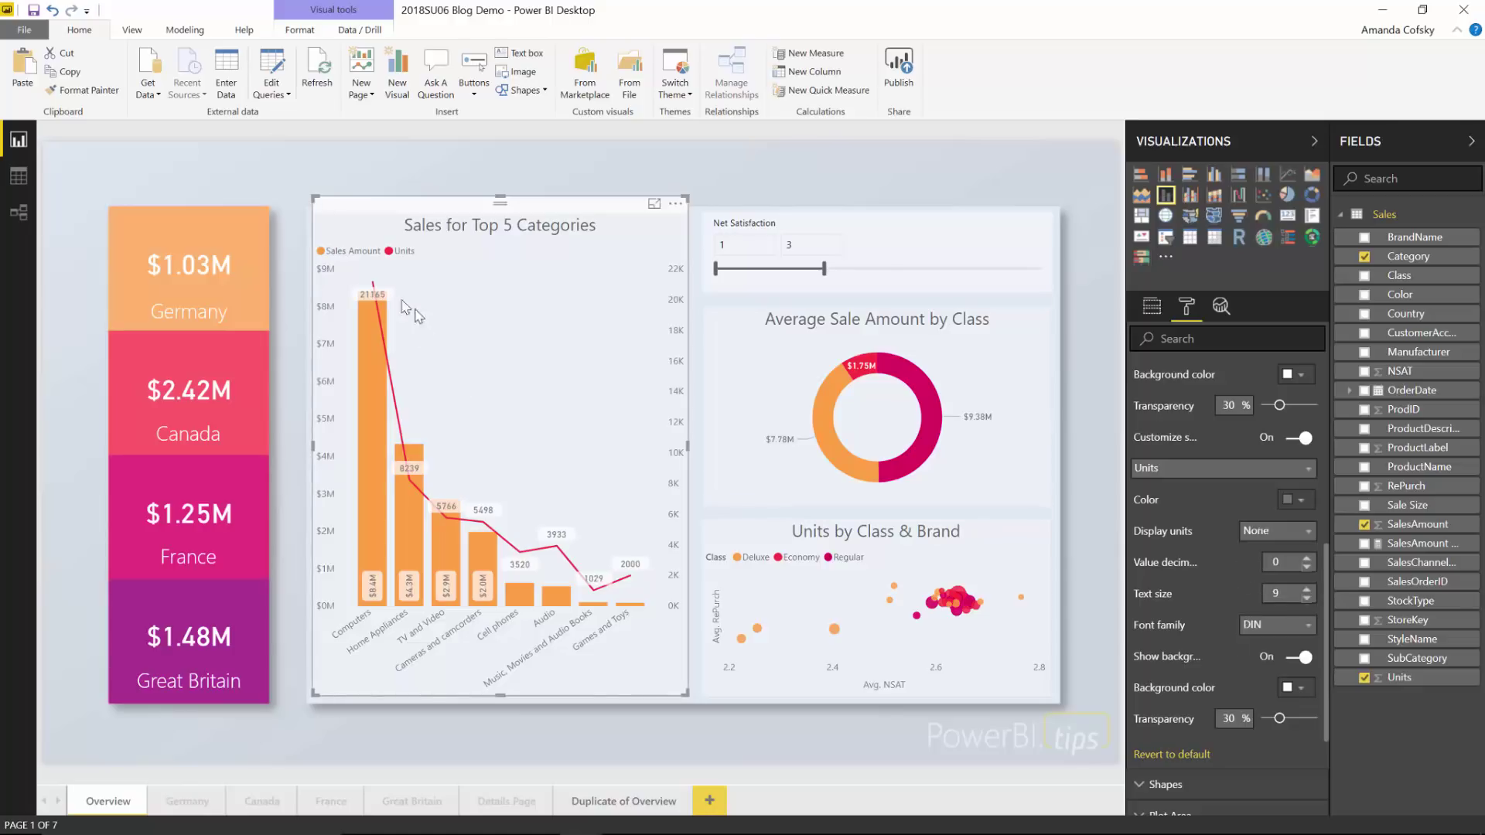
- Give the Sales Amount labels 100% background transparency and white text
left_click(1223, 468)
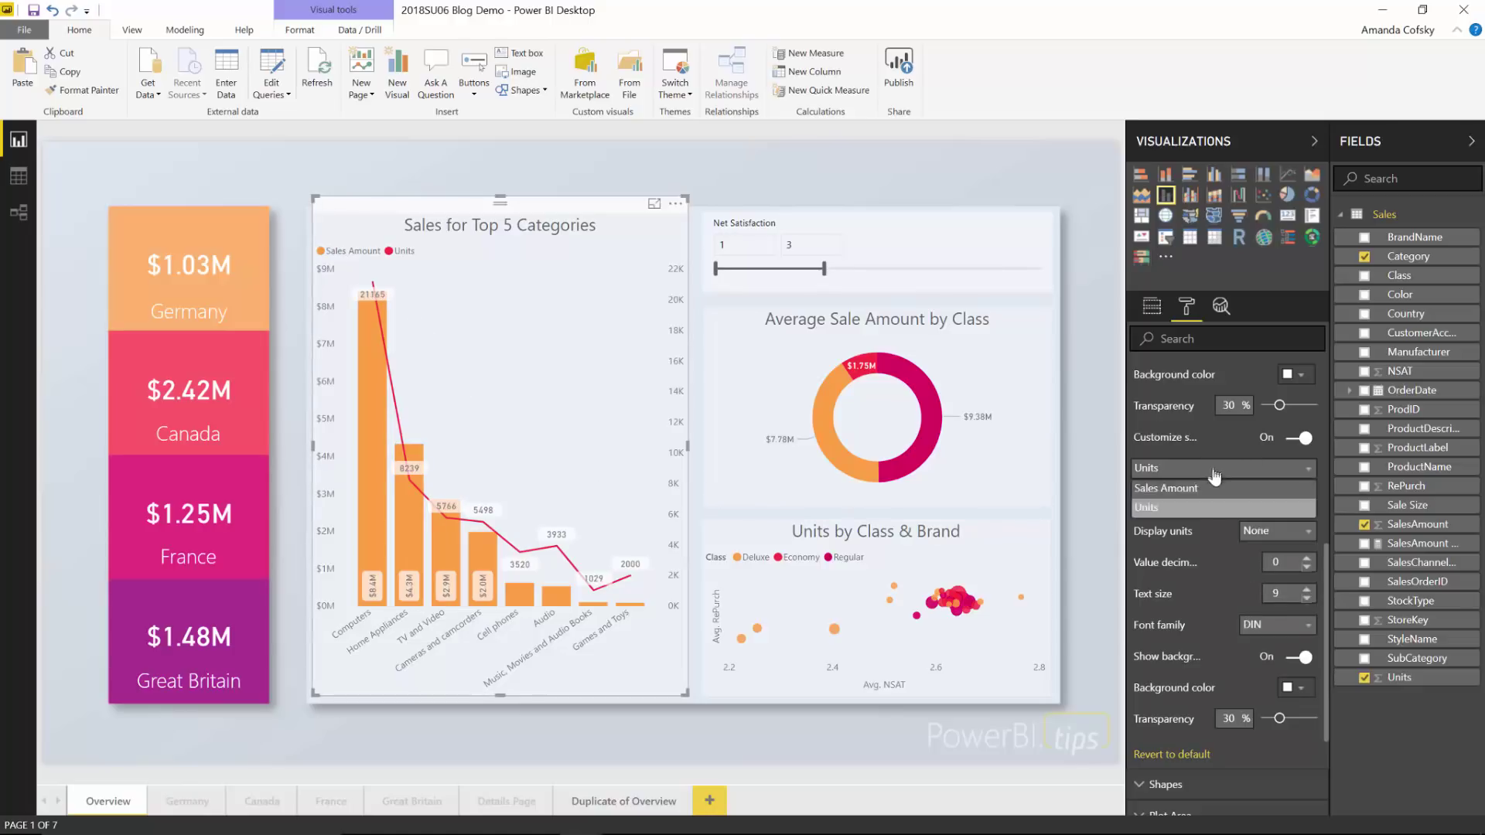
left_click(1212, 489)
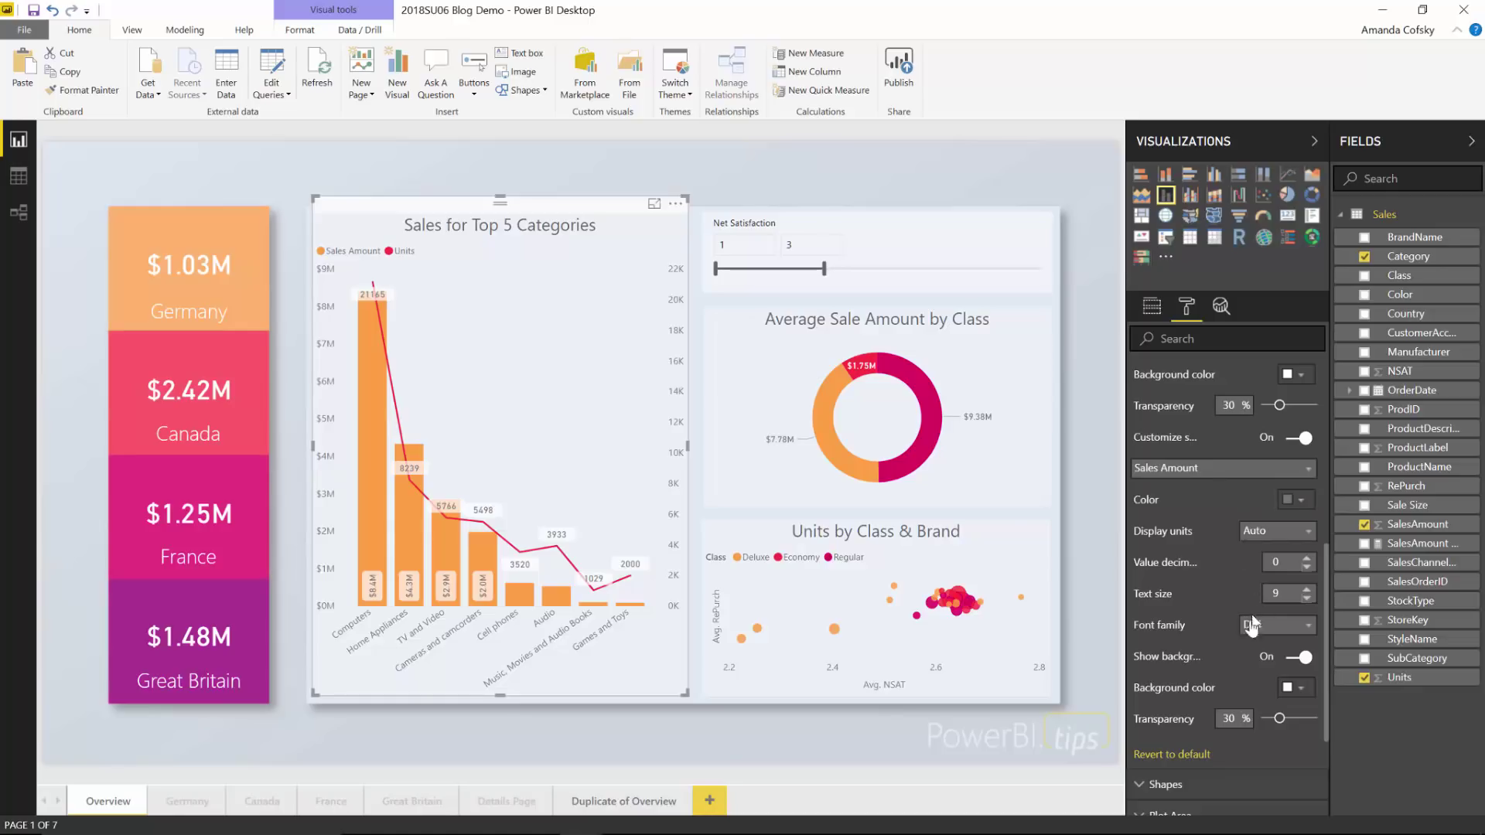
scroll(1239, 701, "down", 2)
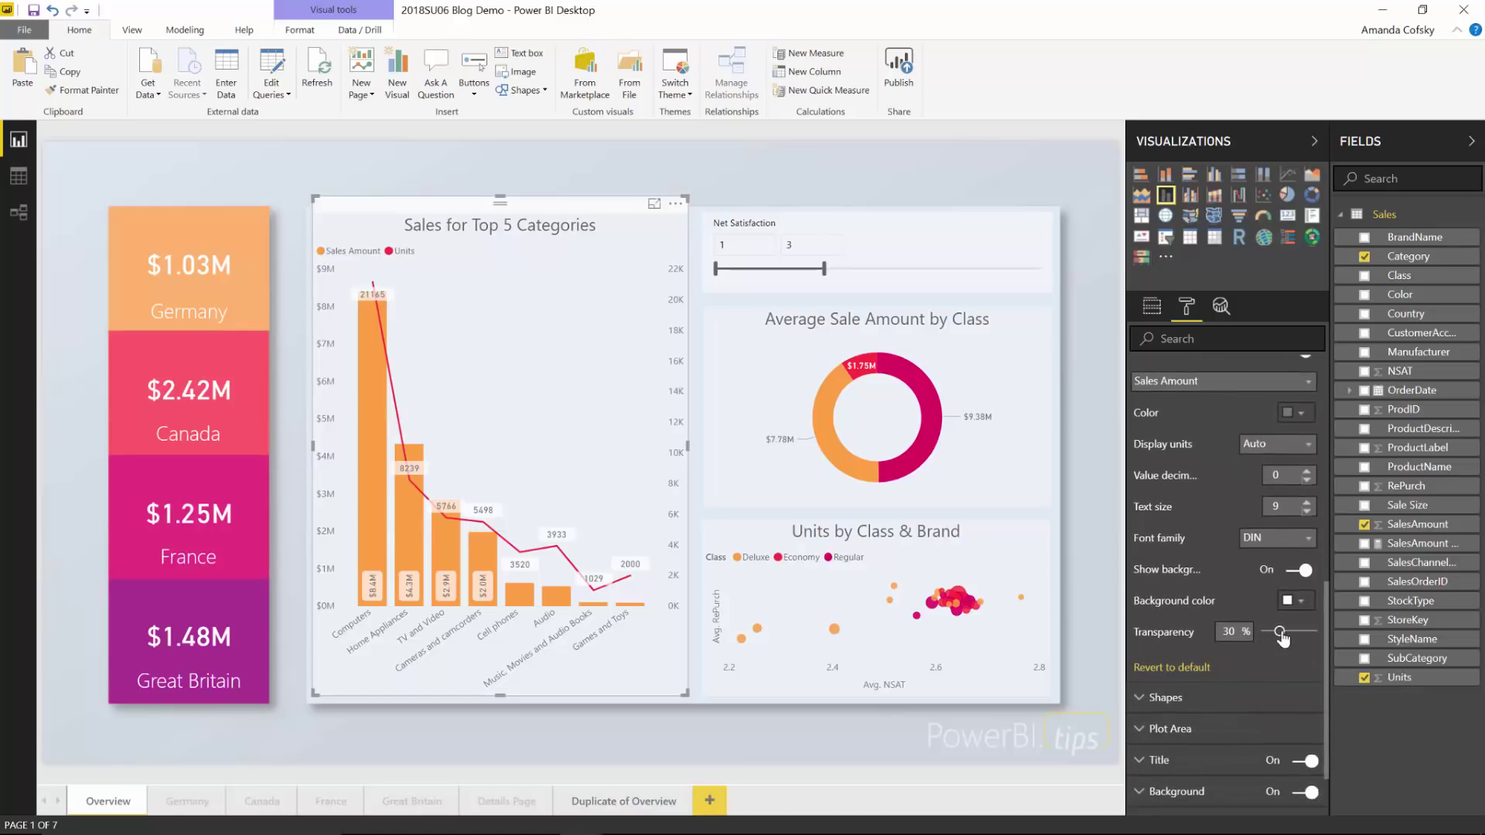
left_click_drag(1281, 633, 1315, 630)
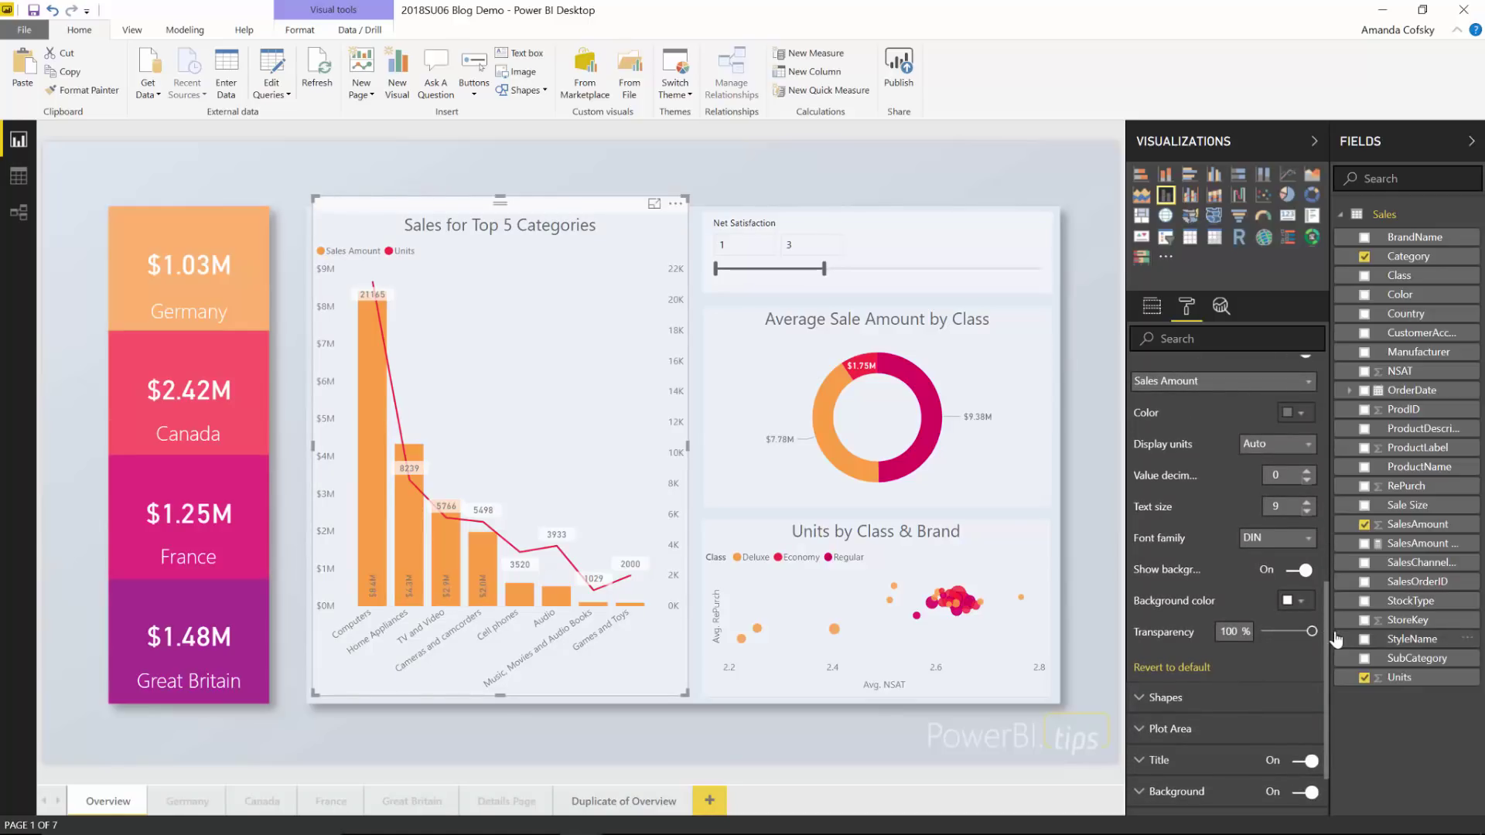
left_click(1294, 418)
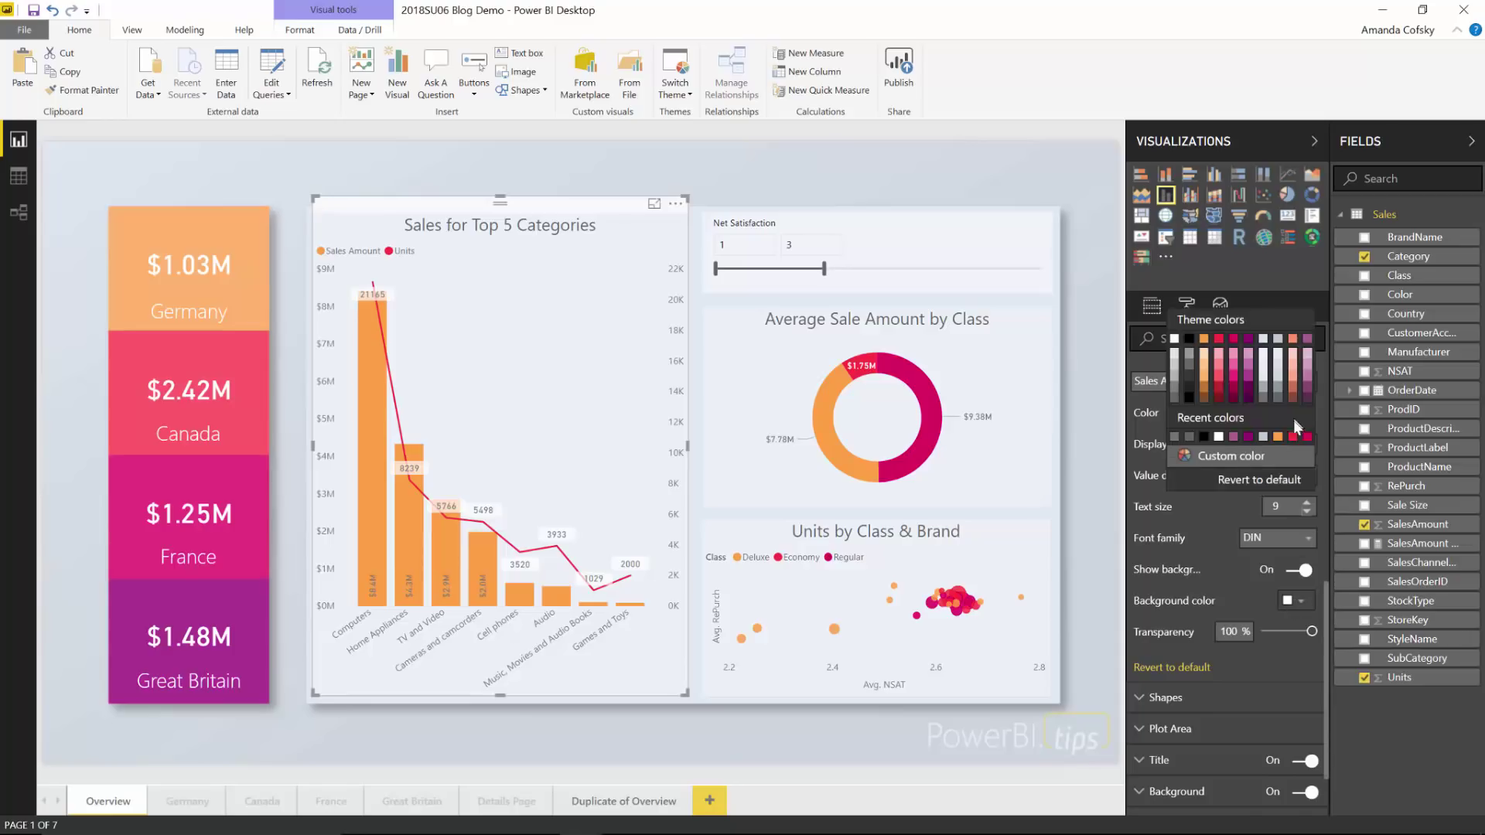
left_click(1176, 342)
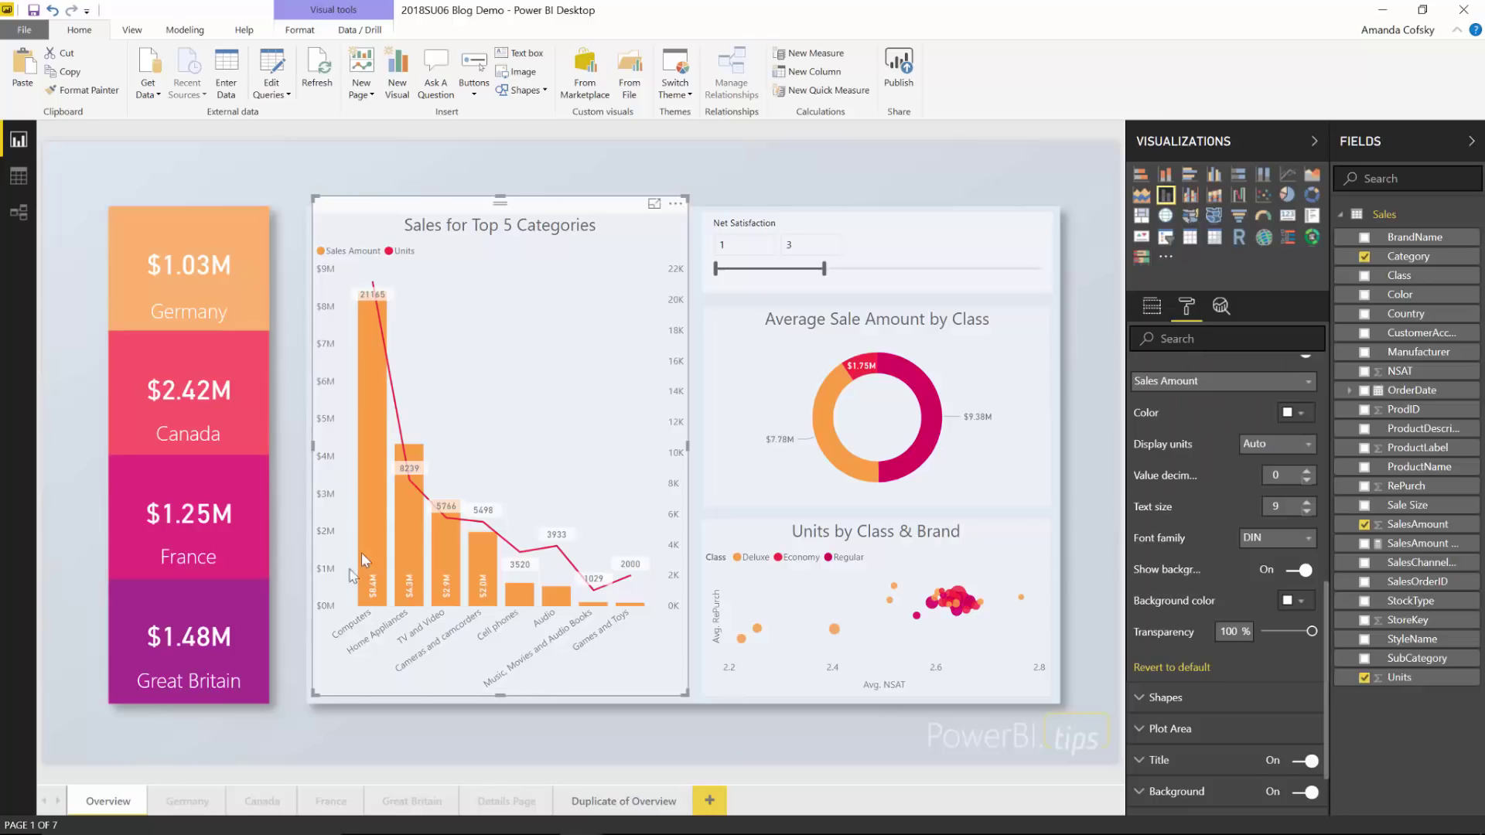
mouse_move(481, 574)
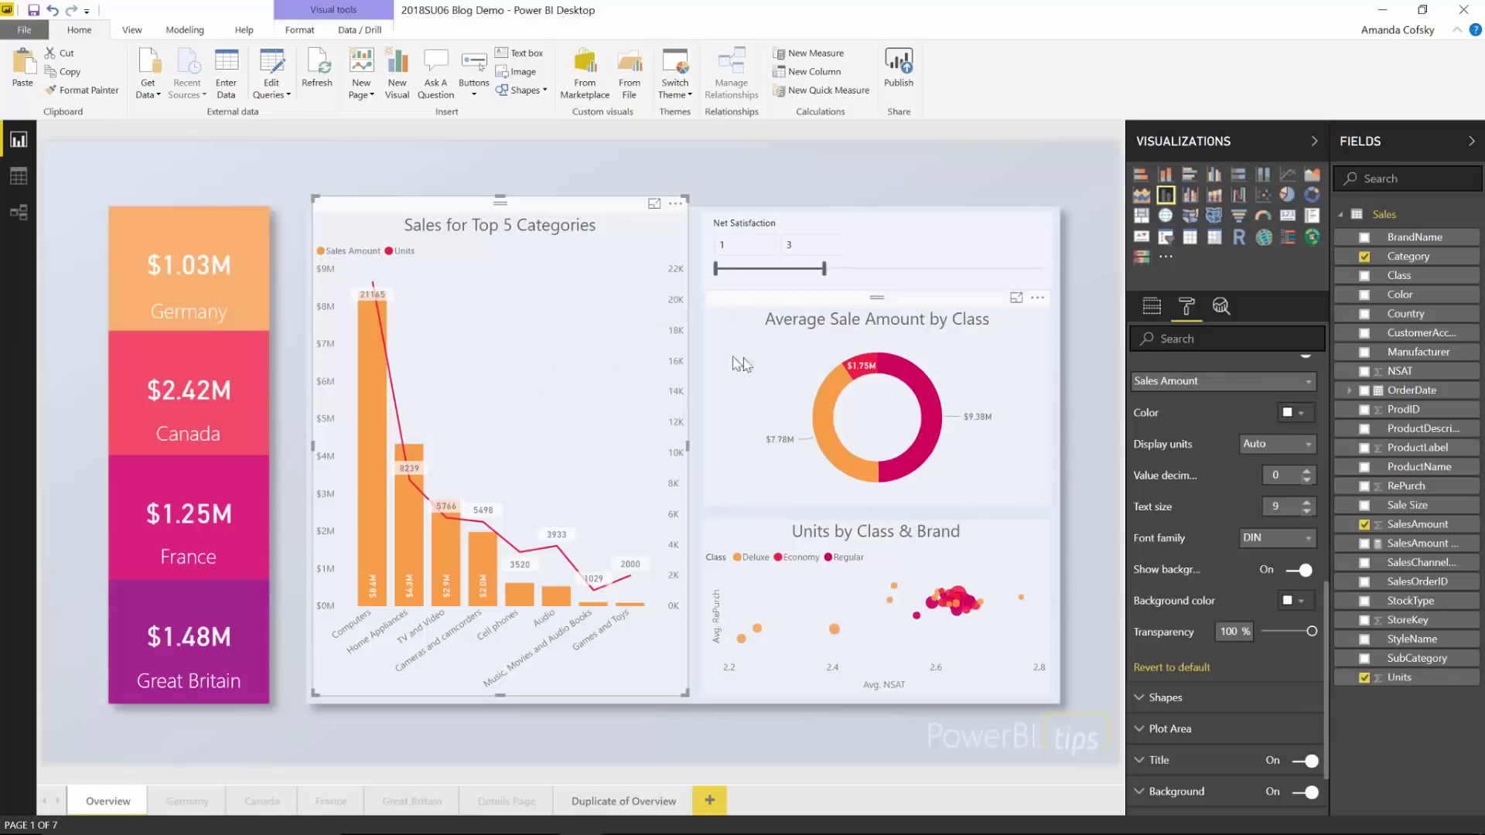
- Go to the Duplicate of Overview page and show the View ribbon options
left_click(611, 797)
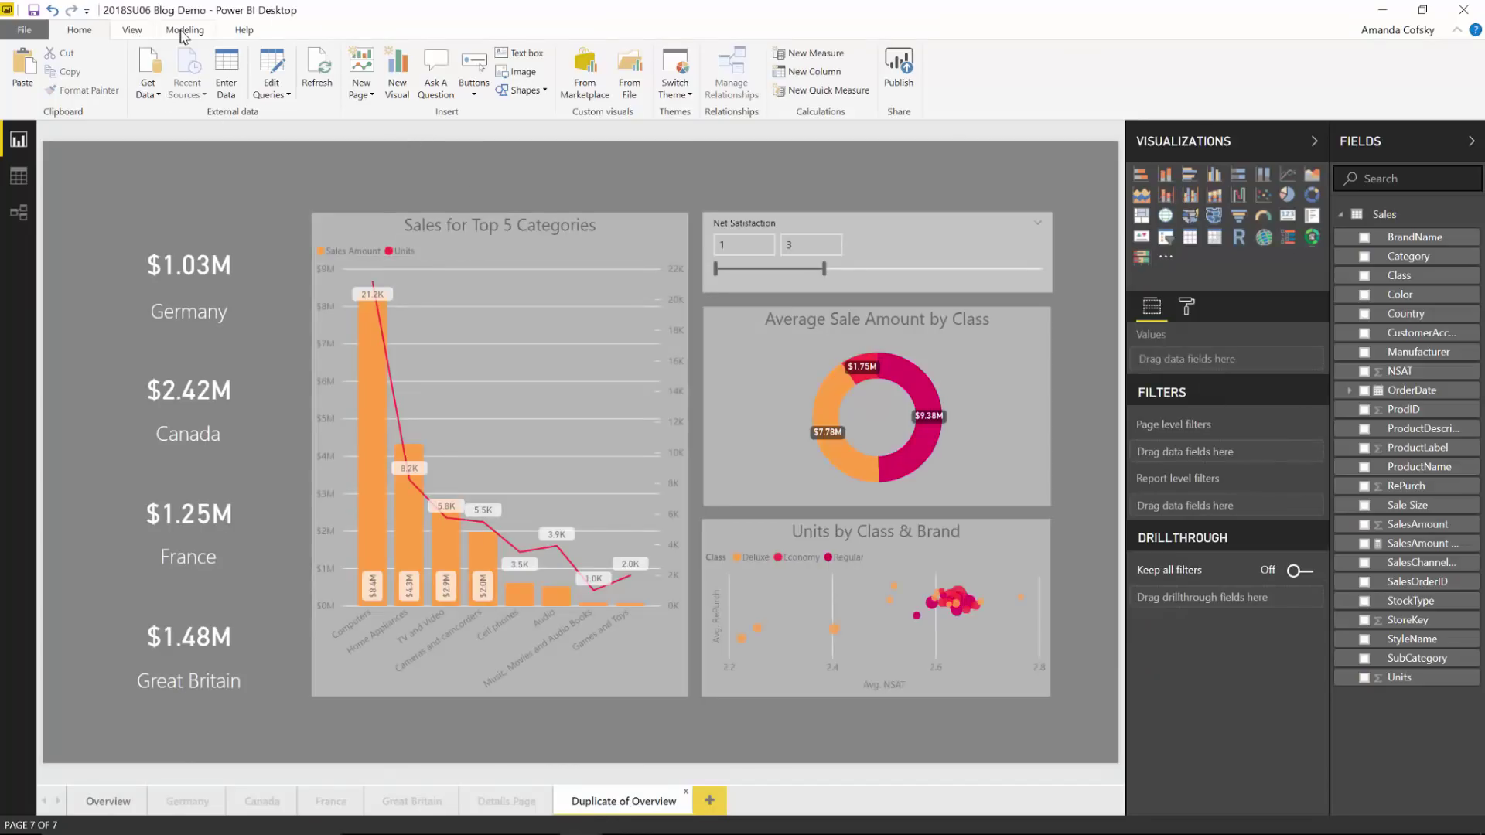
left_click(132, 32)
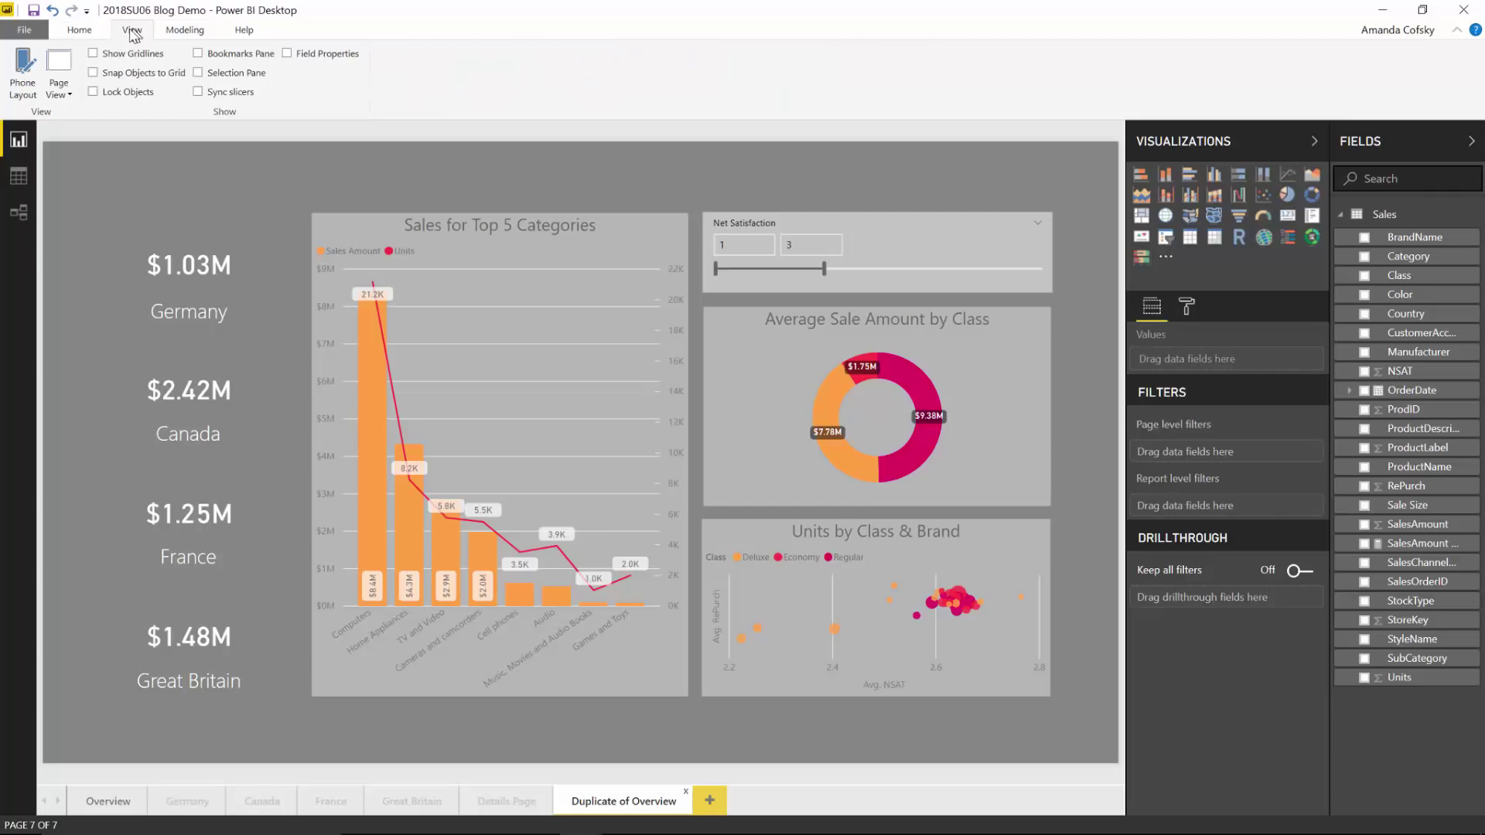
- Switch to Phone Layout and place the Sales for Top 5 Categories chart at full phone width
left_click(22, 71)
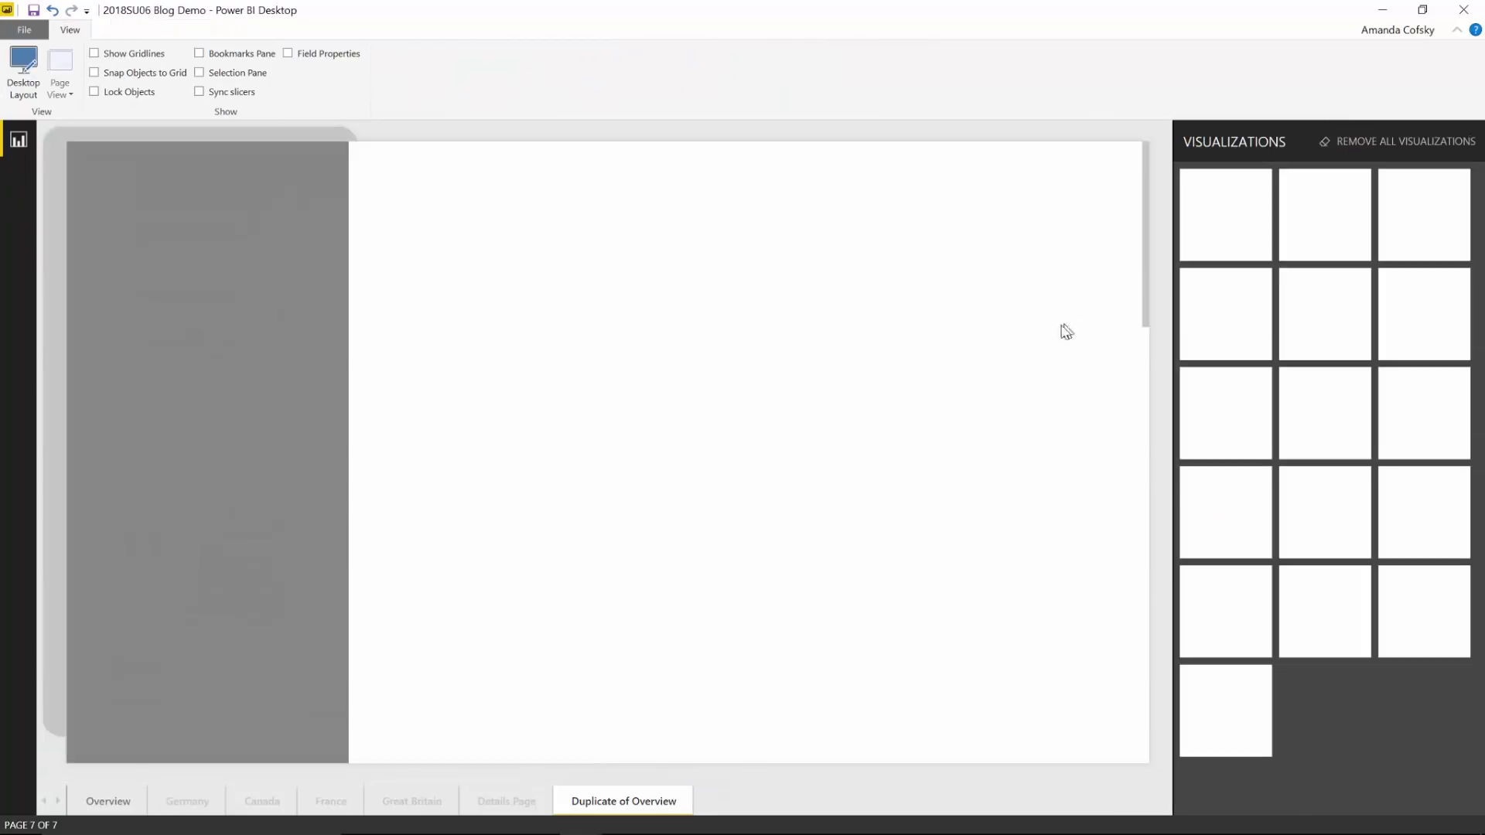
scroll(604, 333, "down", 5)
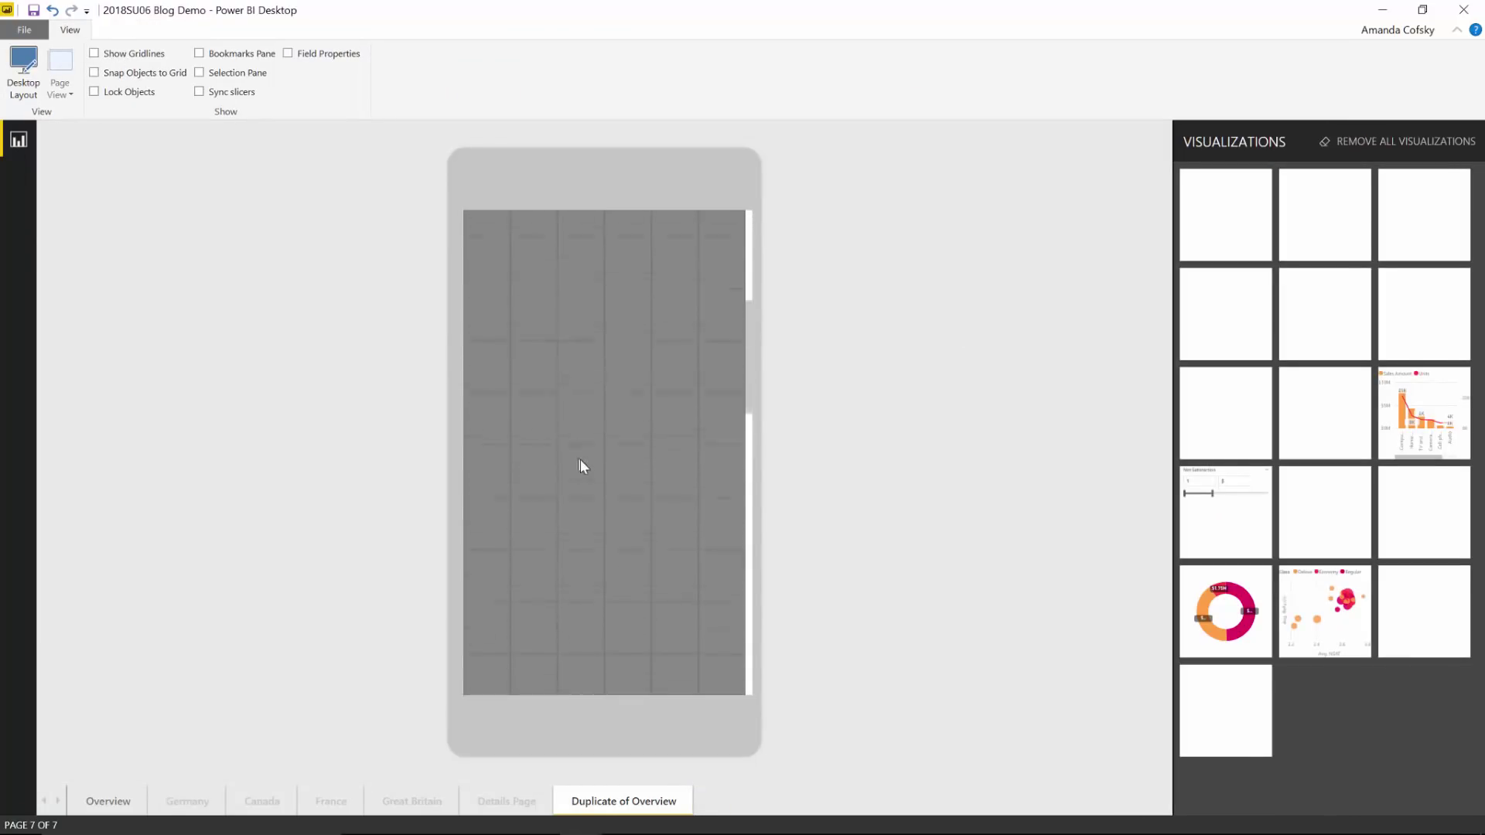
scroll(580, 461, "down", 5)
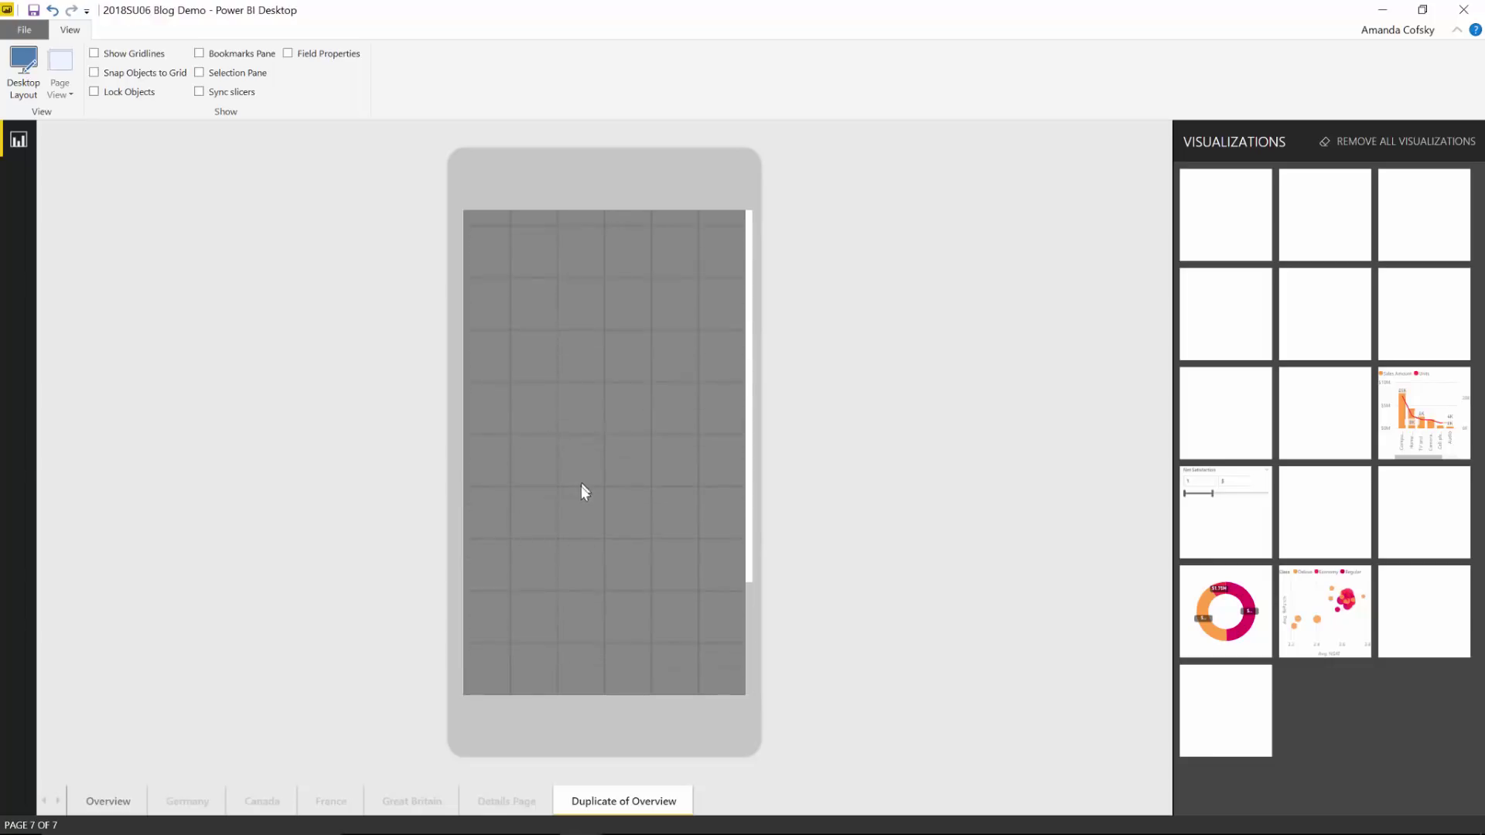
scroll(598, 504, "up", 10)
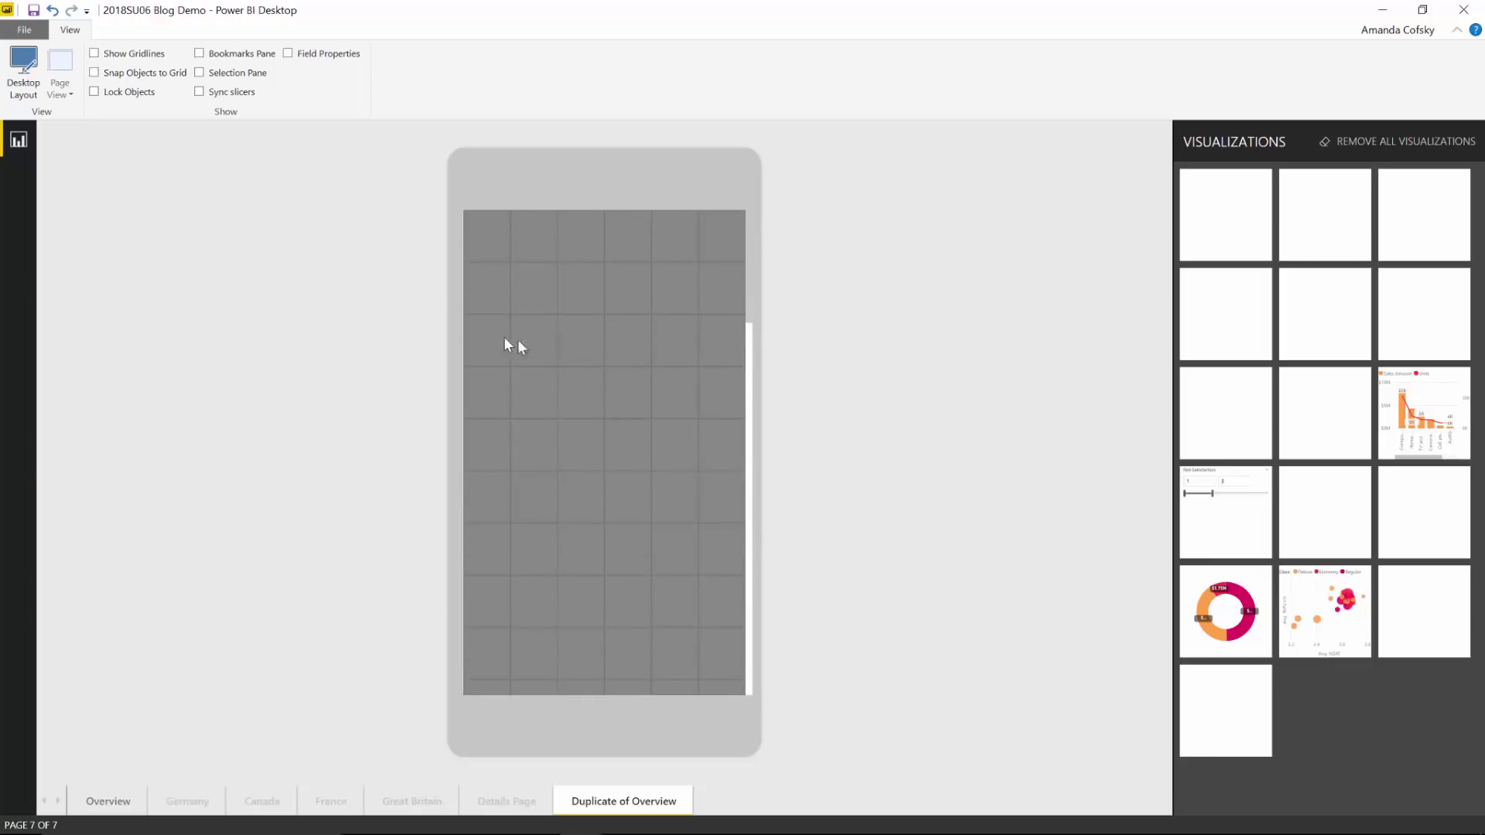
scroll(596, 464, "down", 8)
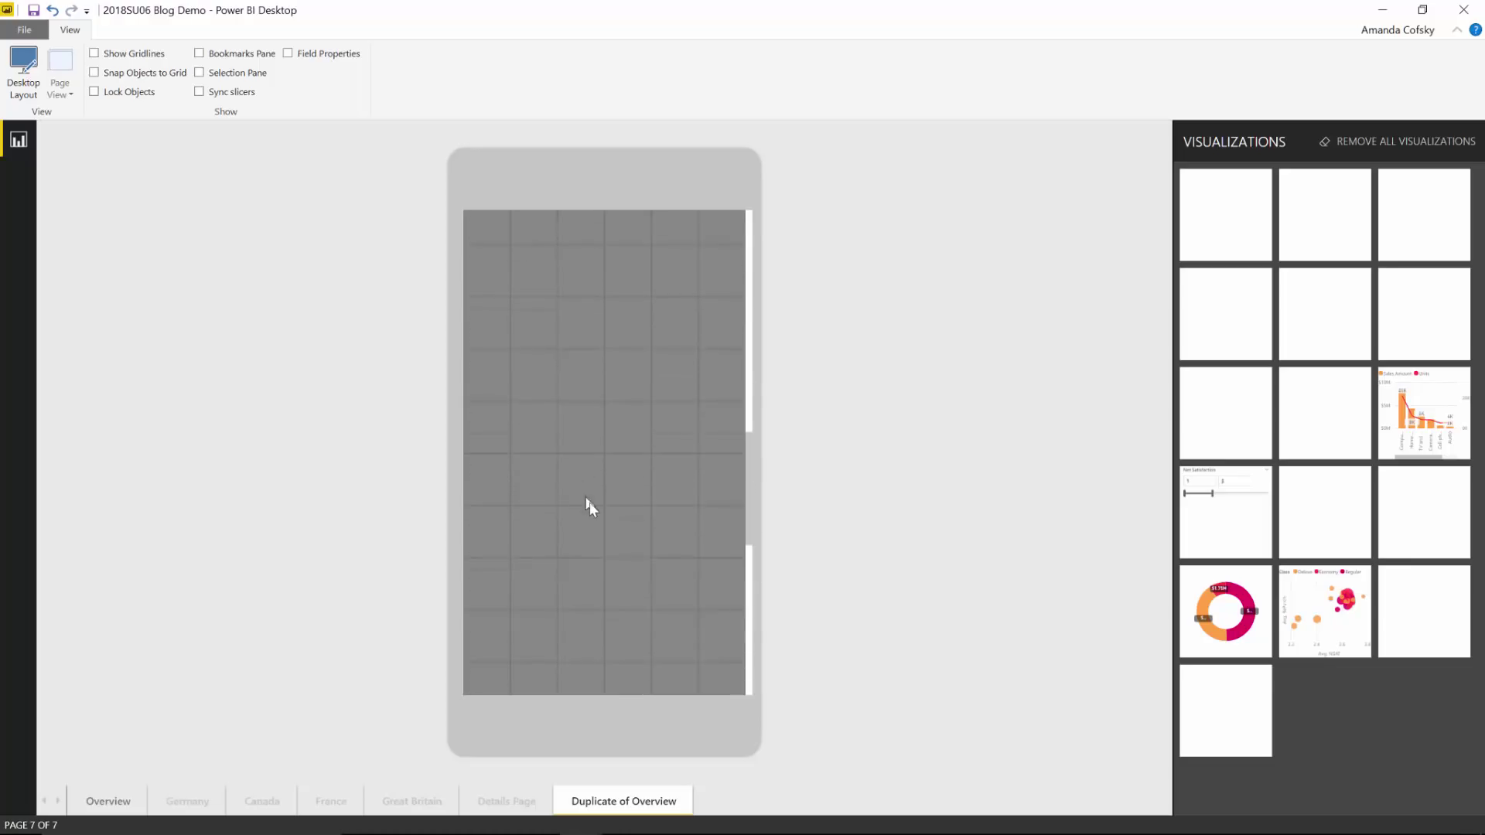
scroll(619, 539, "up", 8)
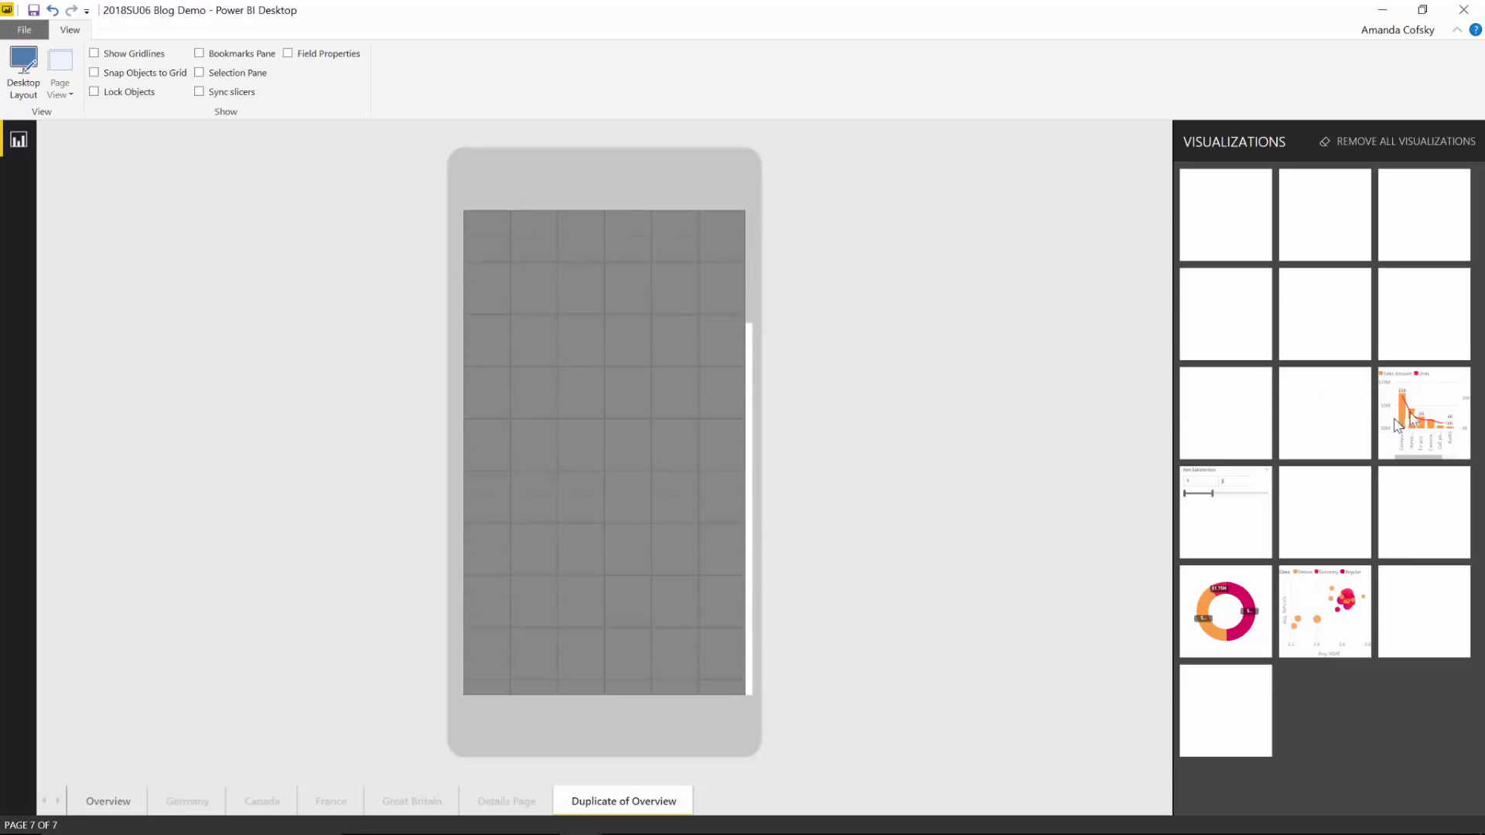
left_click_drag(1438, 418, 541, 290)
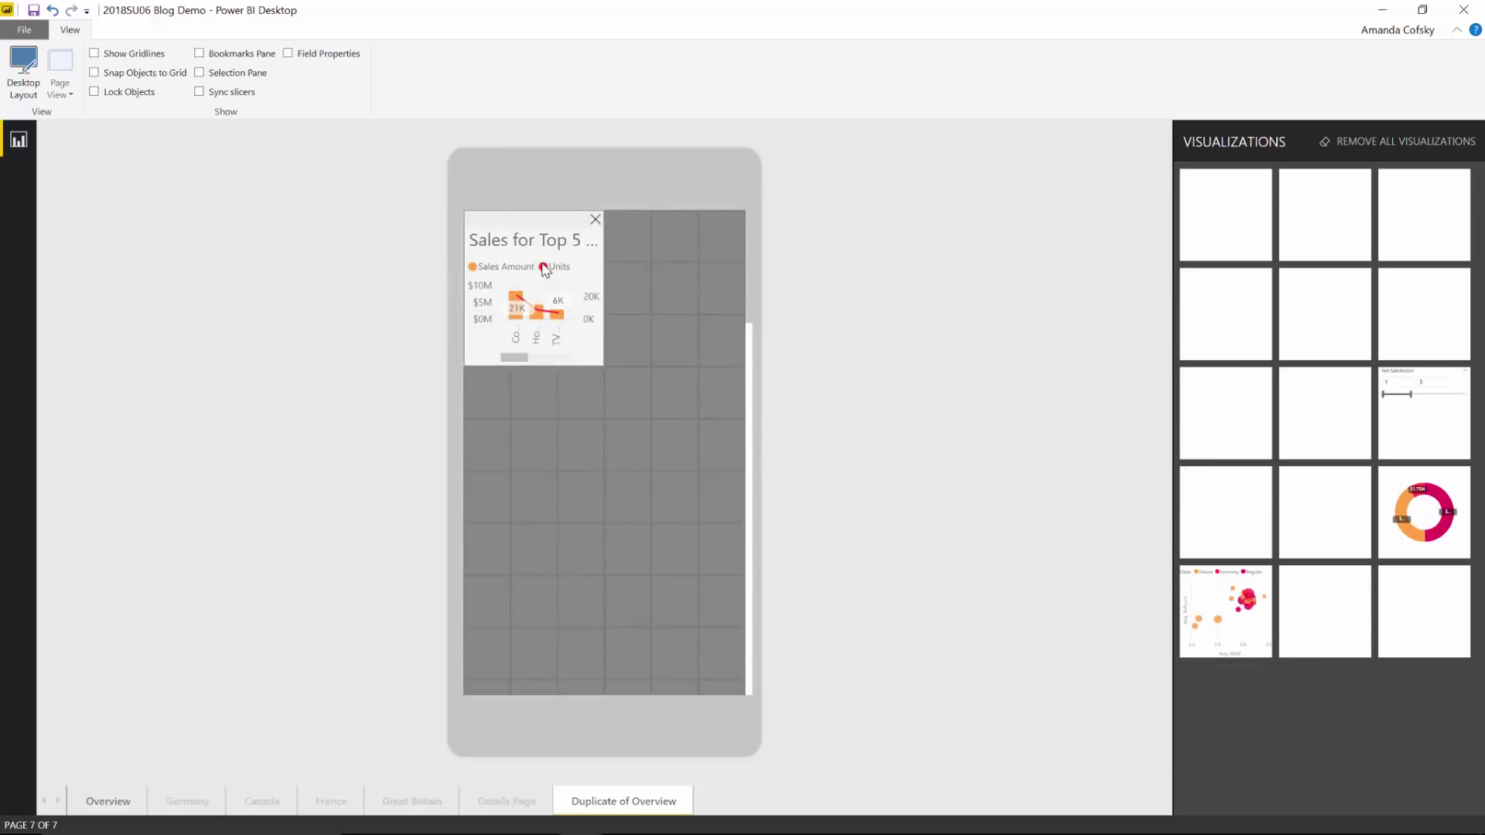
left_click_drag(600, 365, 752, 457)
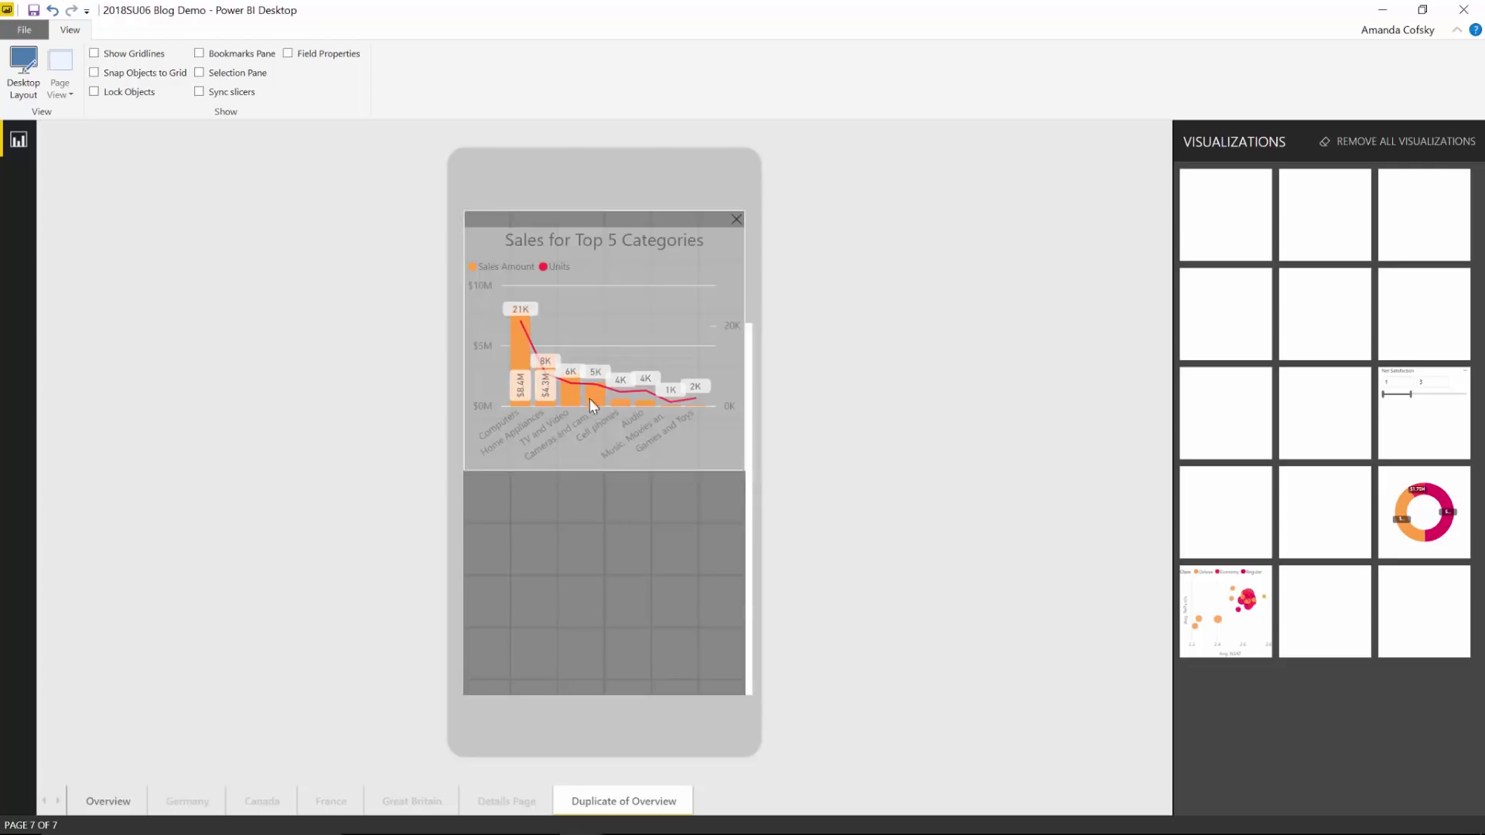
left_click_drag(590, 397, 595, 443)
left_click_drag(469, 516, 467, 516)
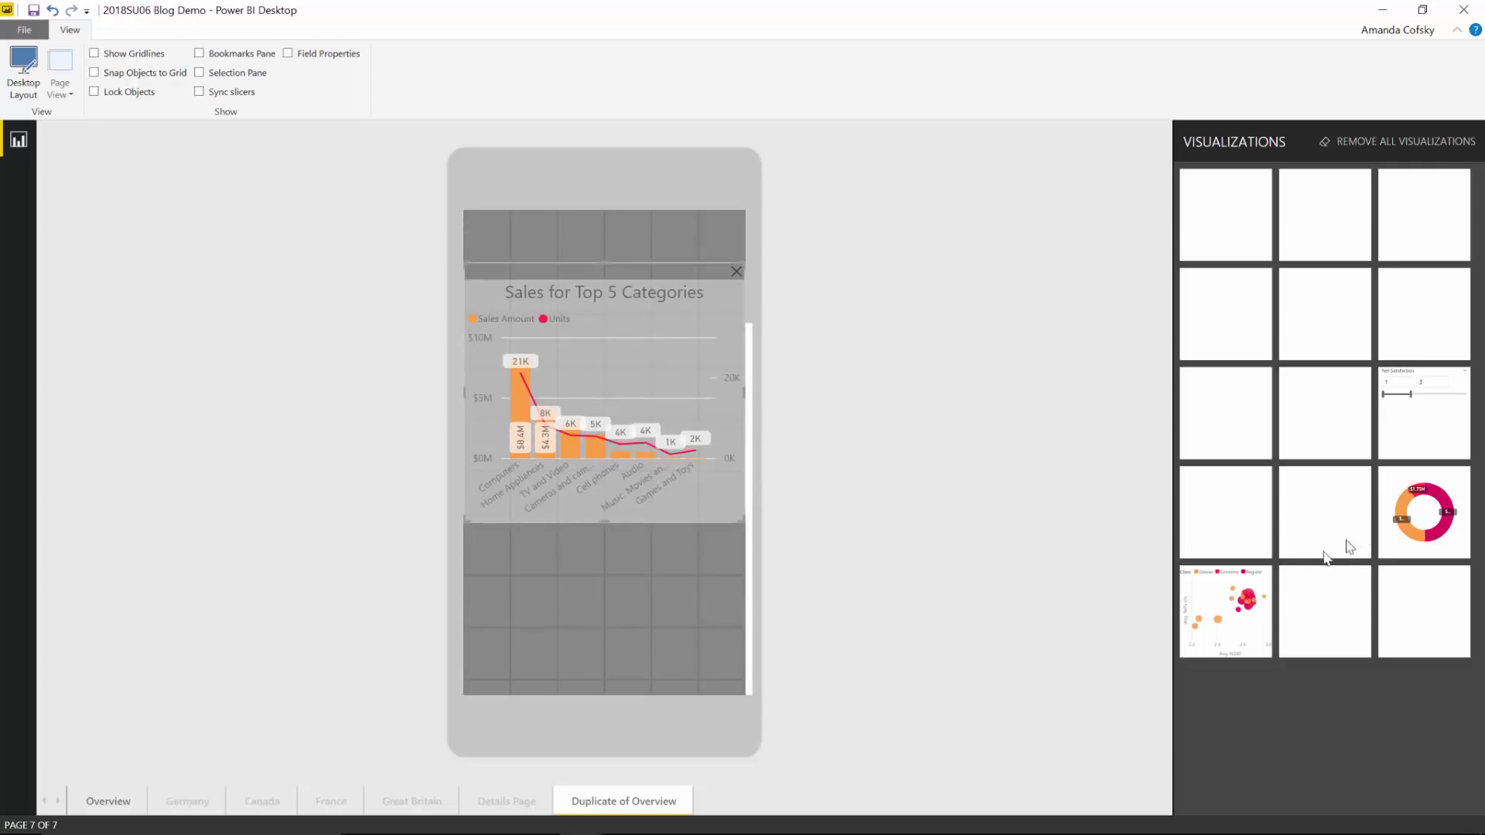
- Add the Average Sale Amount by Class donut below it, enlarged so its title fits
left_click_drag(1416, 514, 548, 599)
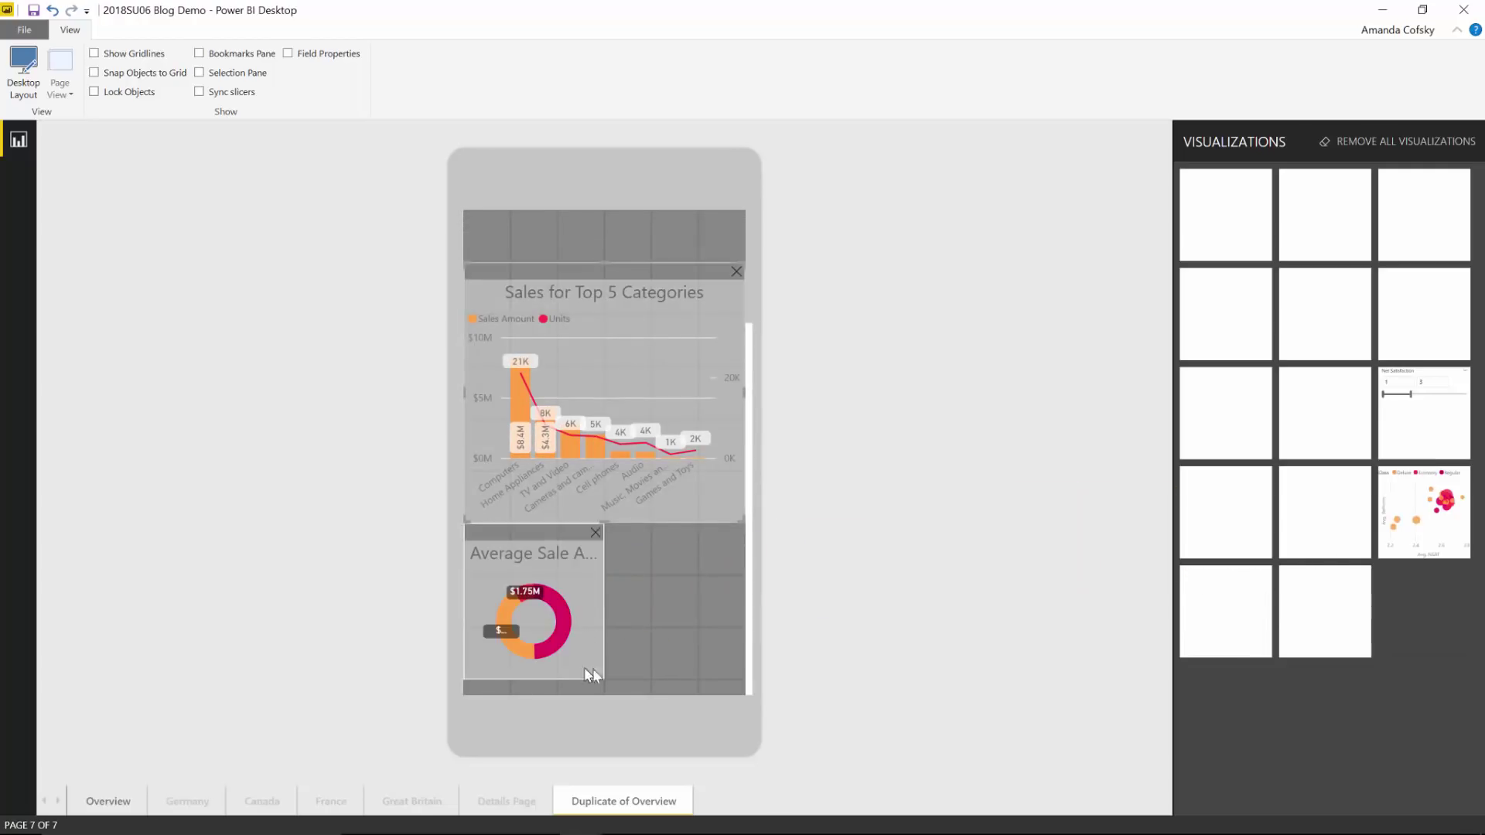
scroll(588, 657, "down", 3)
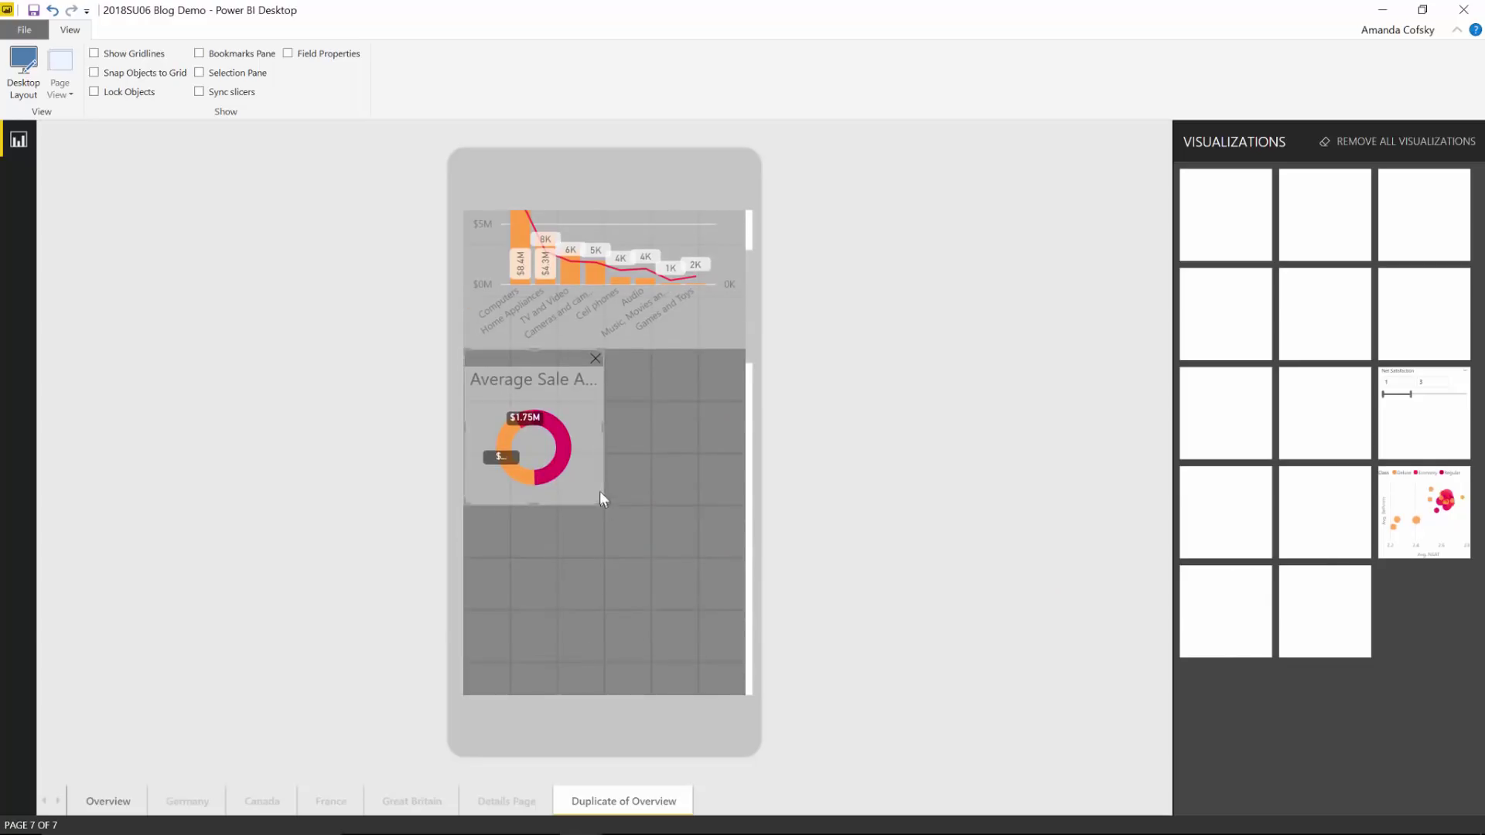
left_click_drag(601, 499, 699, 559)
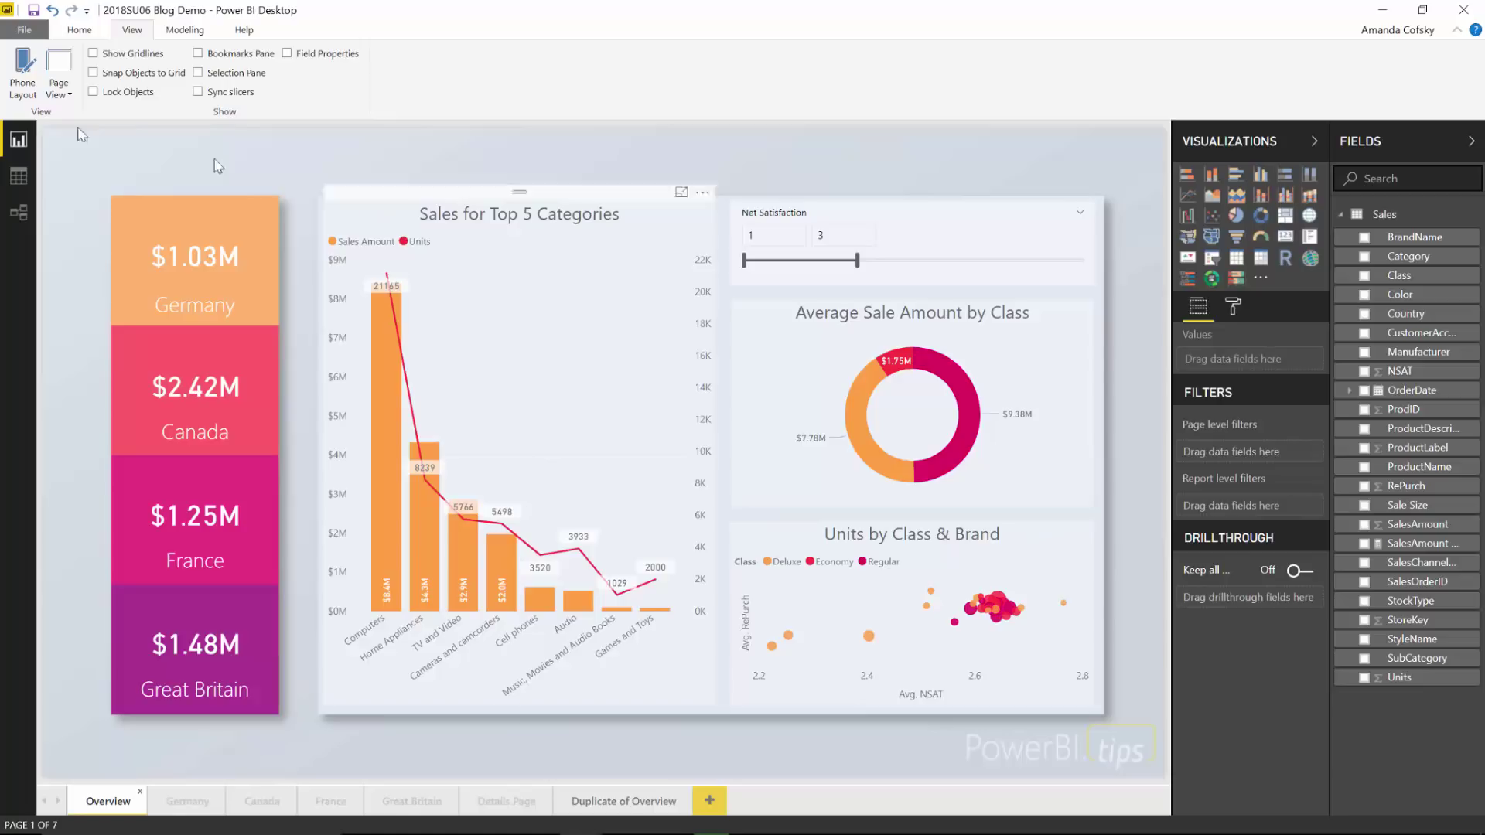
- In data view, exclude Germany and United States from the Country column, then clear that filter
left_click(21, 175)
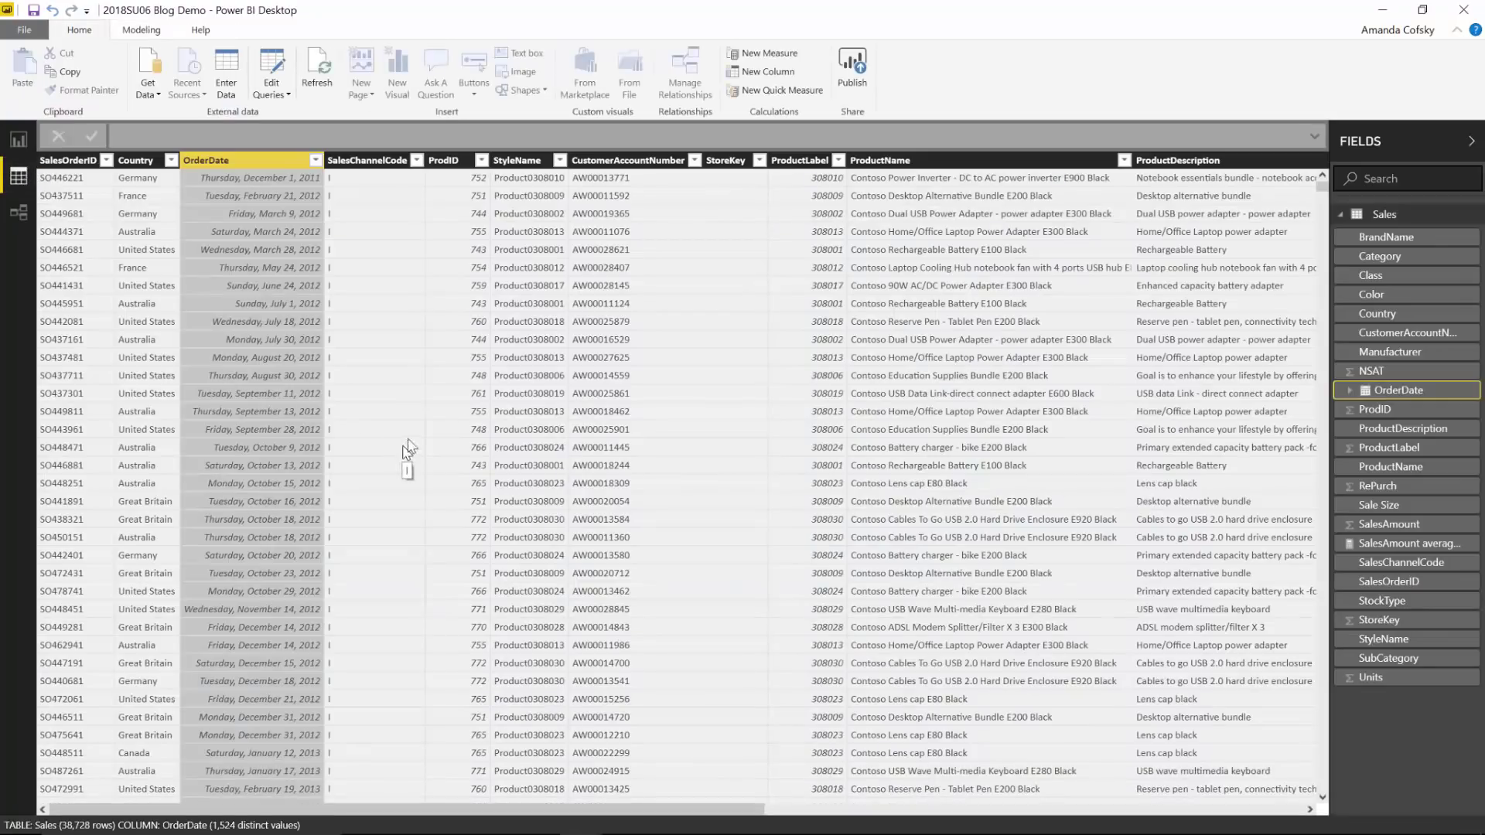
left_click(171, 160)
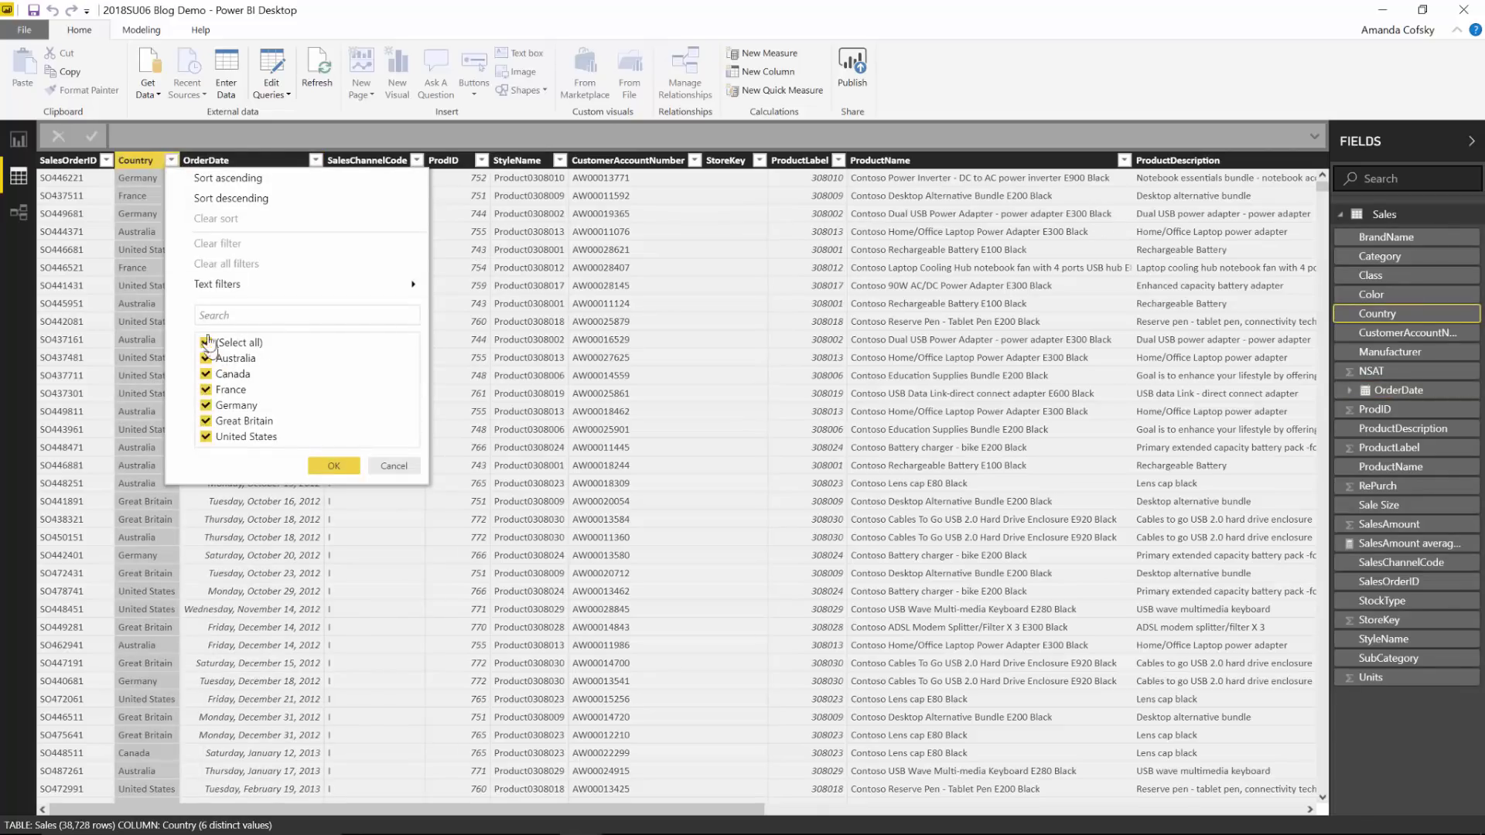
left_click(205, 406)
left_click(206, 437)
left_click(334, 466)
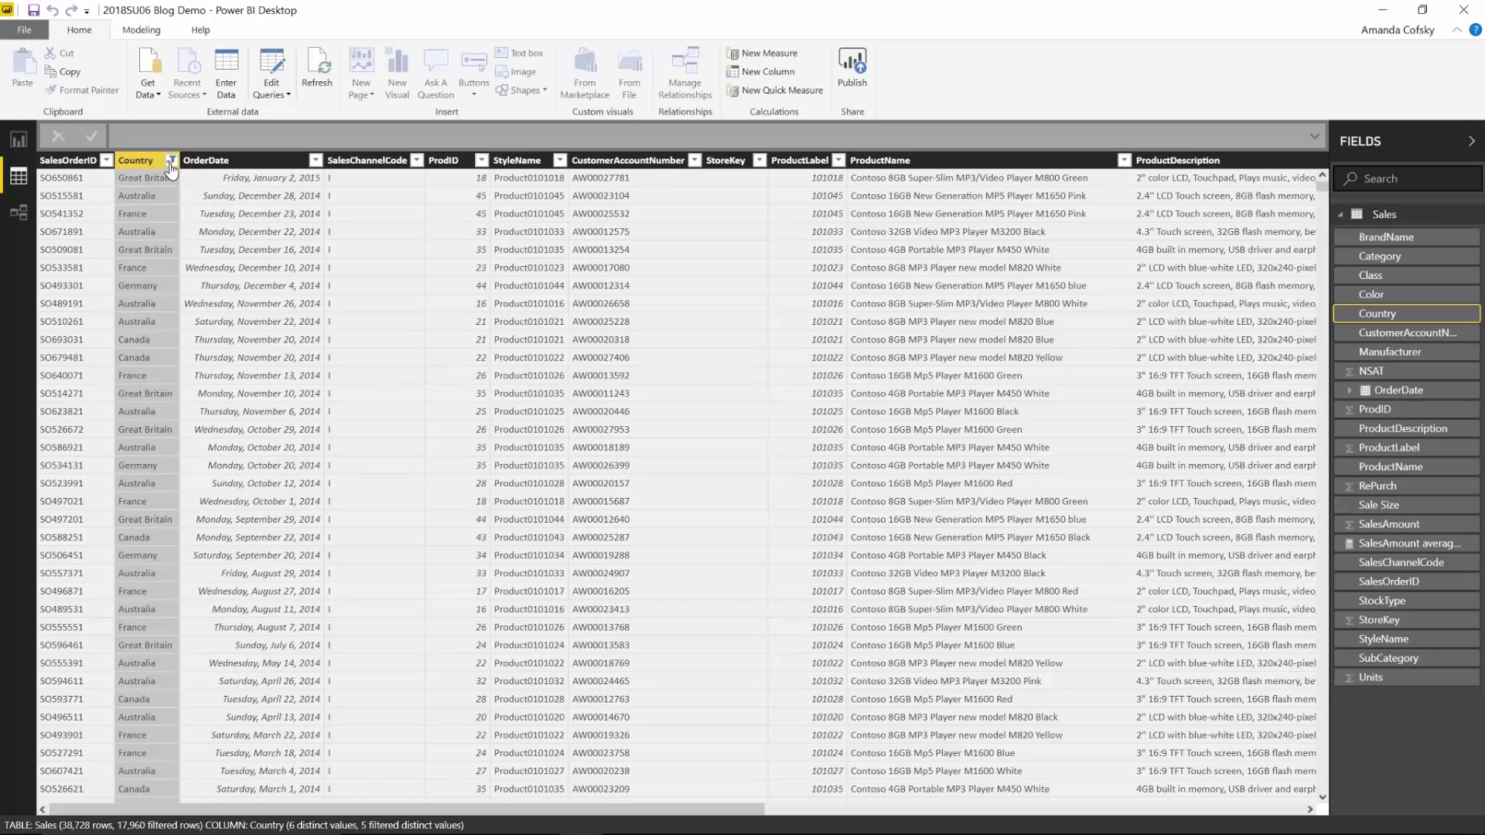
left_click(170, 163)
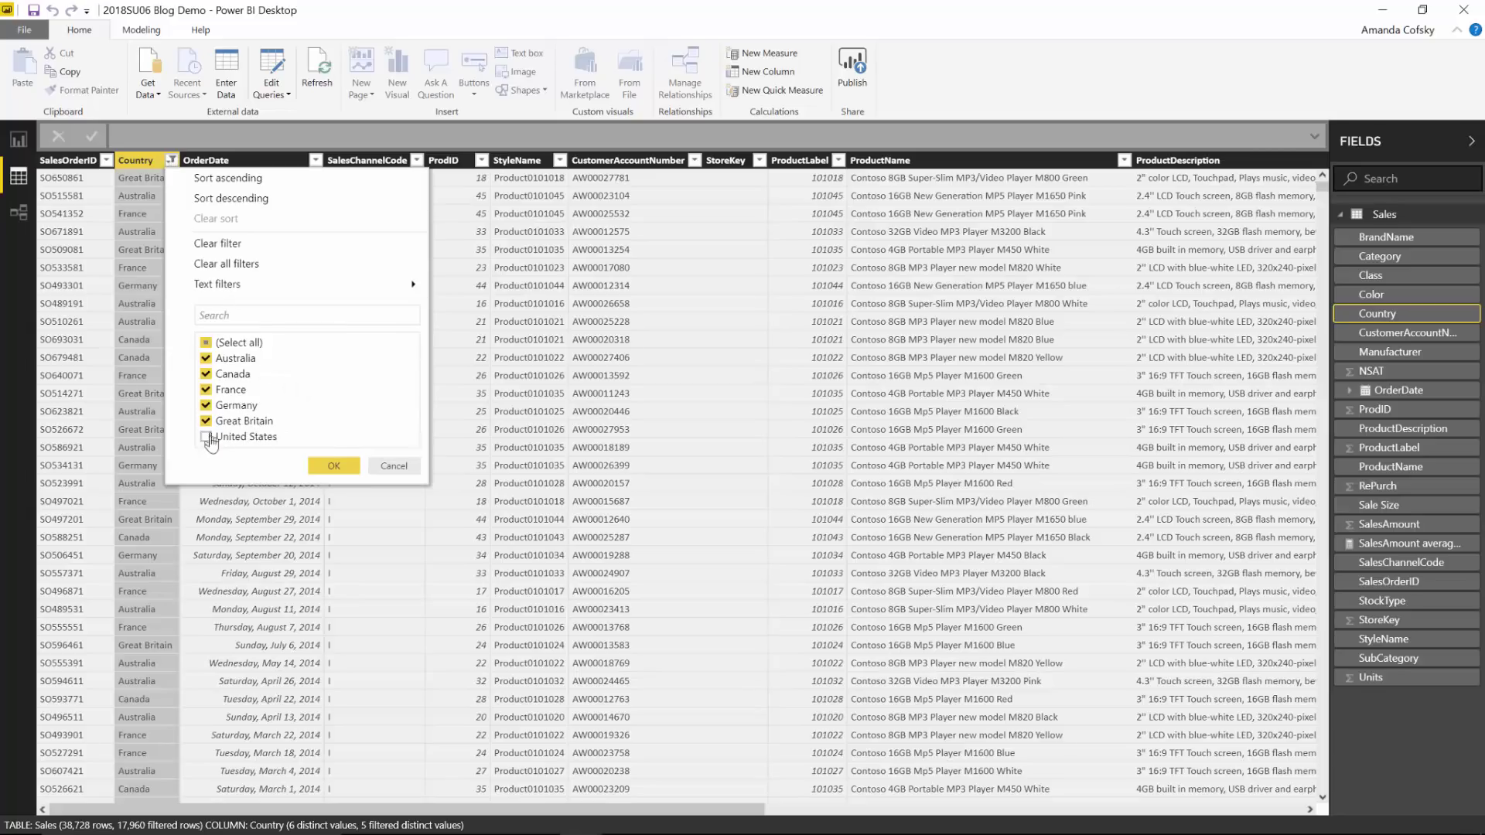
left_click(245, 244)
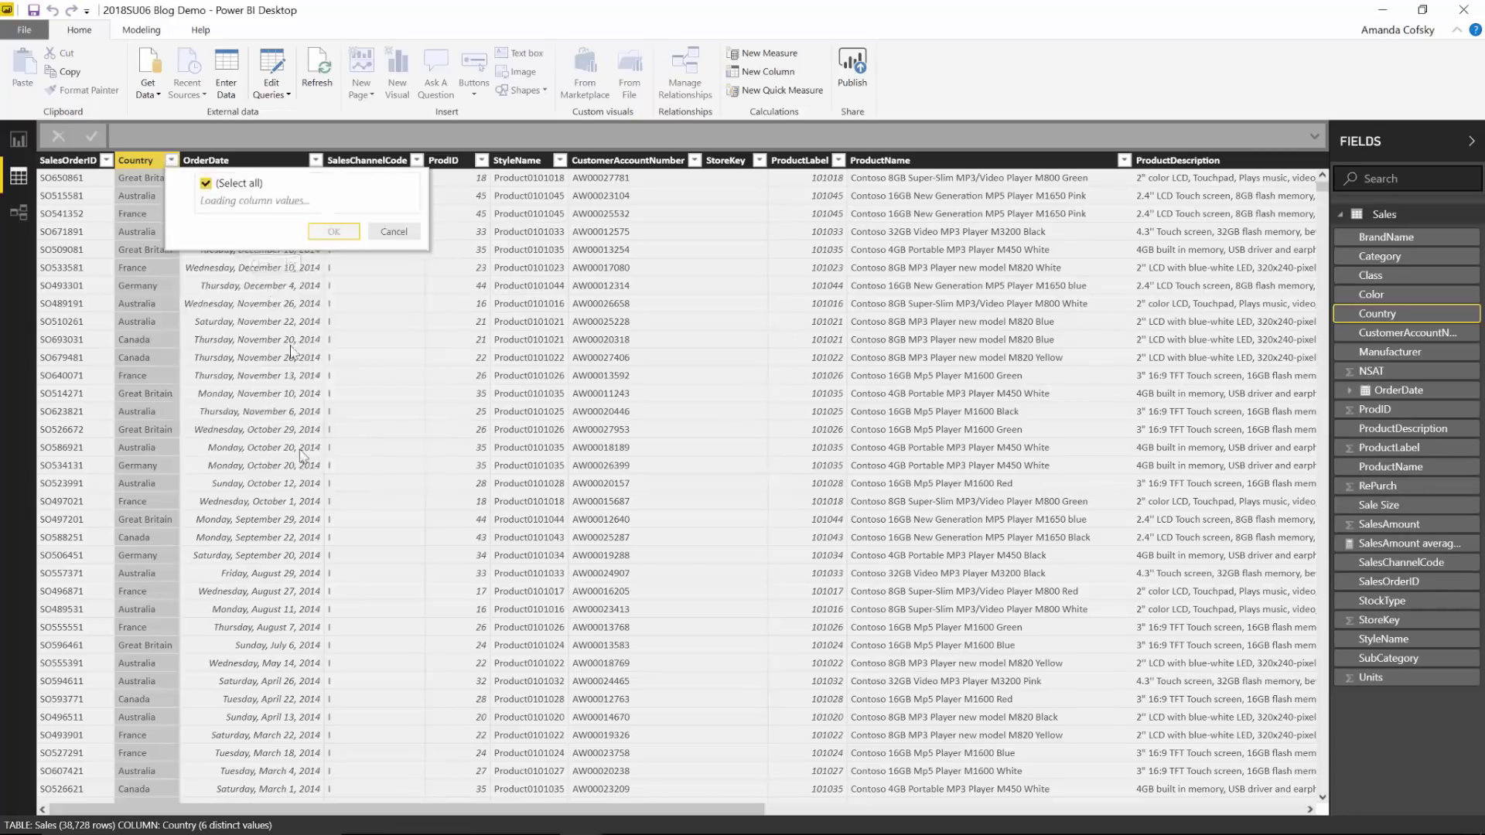
- Apply a Country 'starts with' G text filter, leaving only Germany and Great Britain rows
left_click(171, 160)
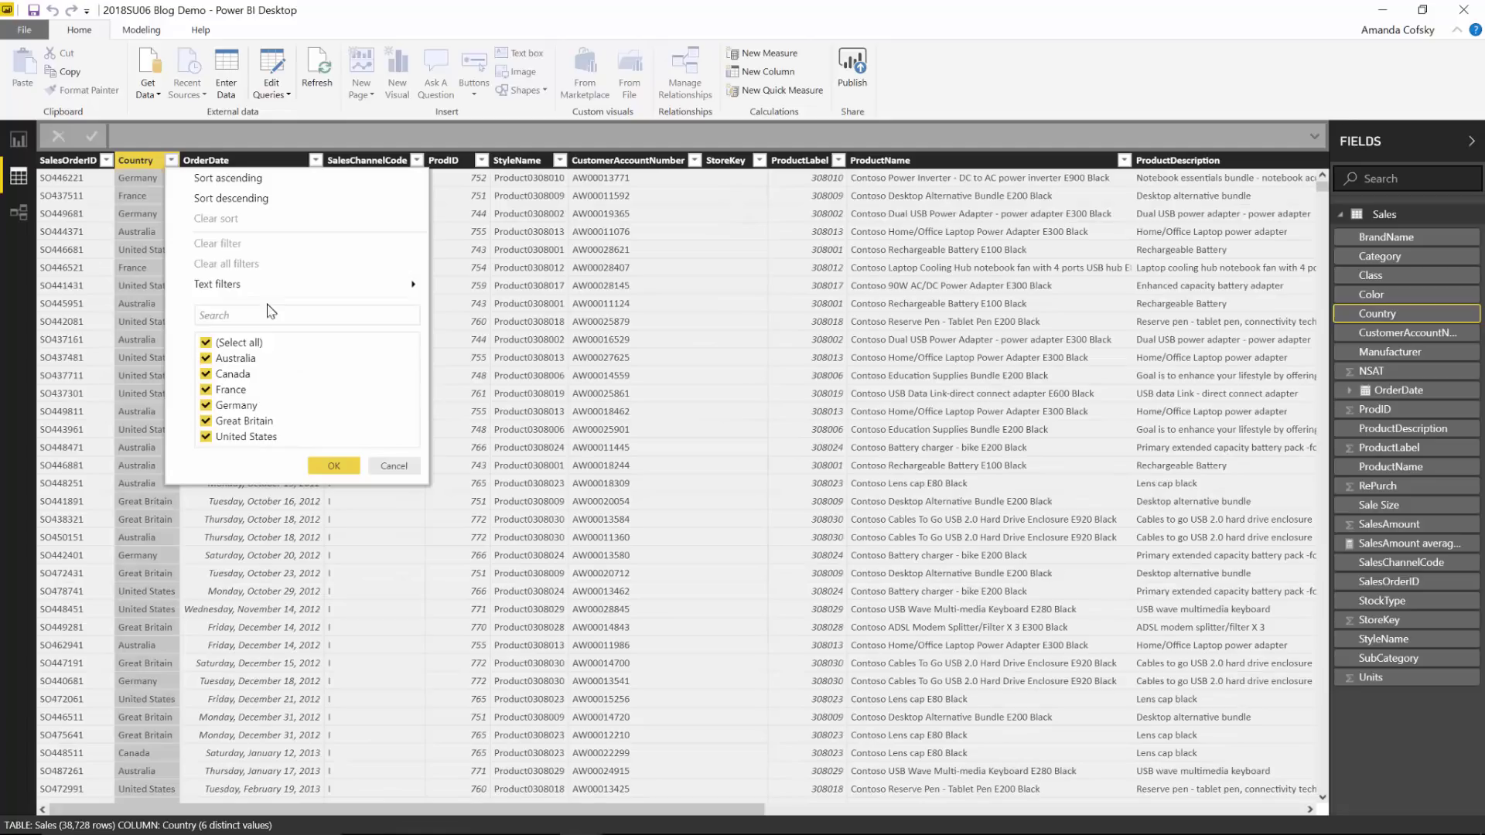
mouse_move(248, 286)
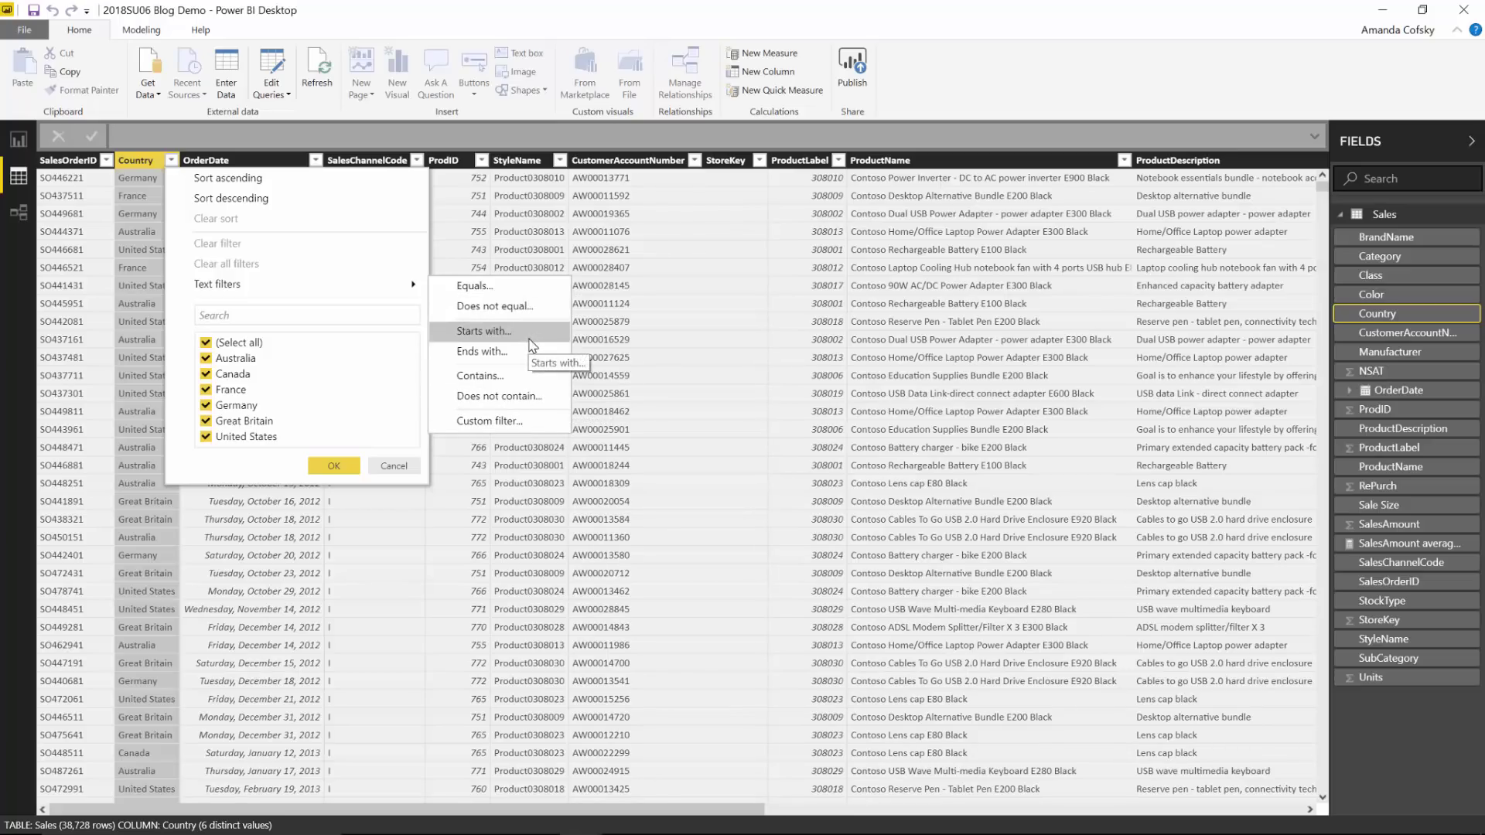
left_click(487, 333)
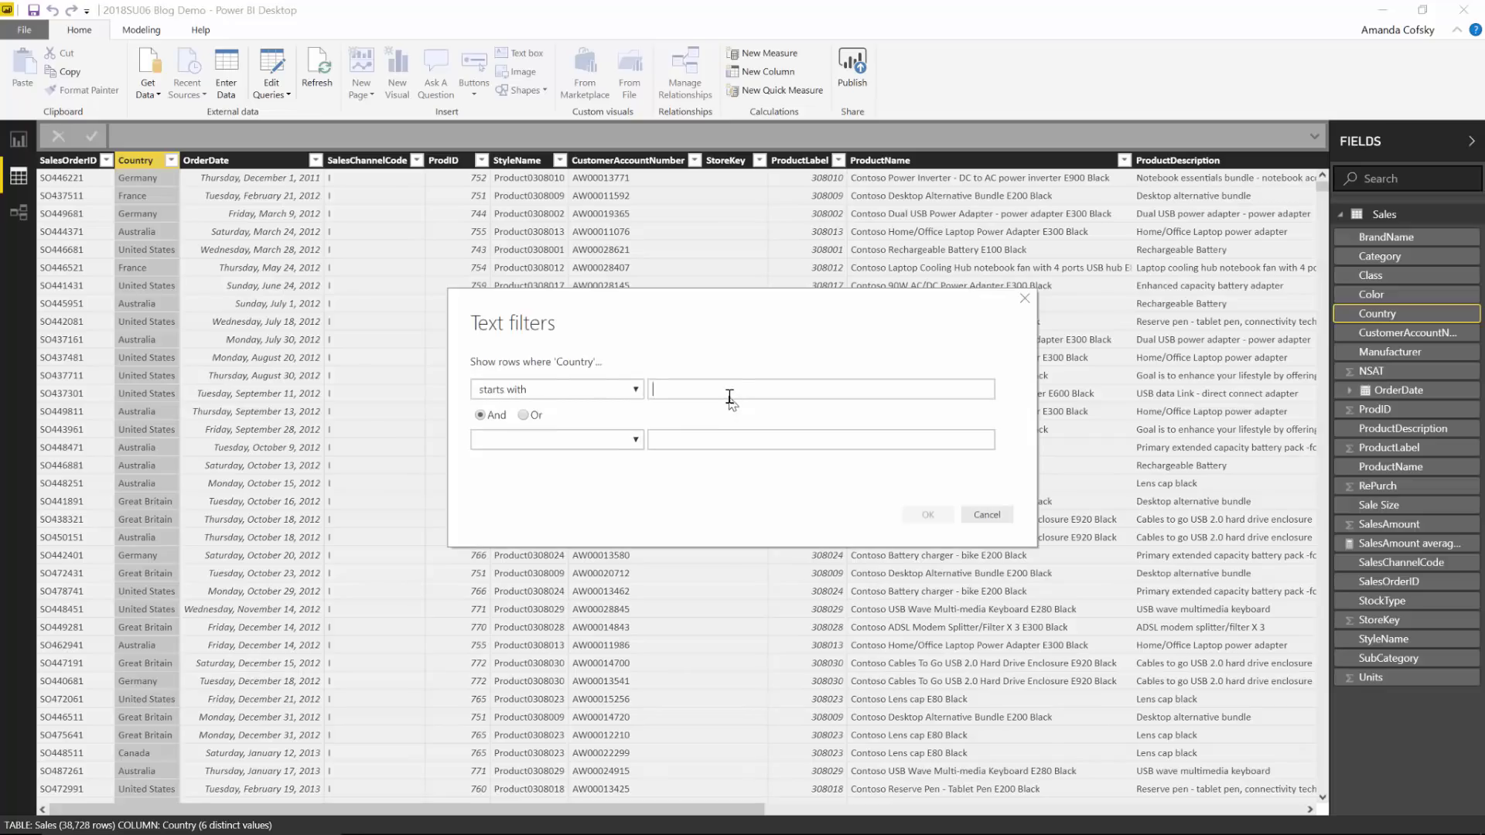
type("G")
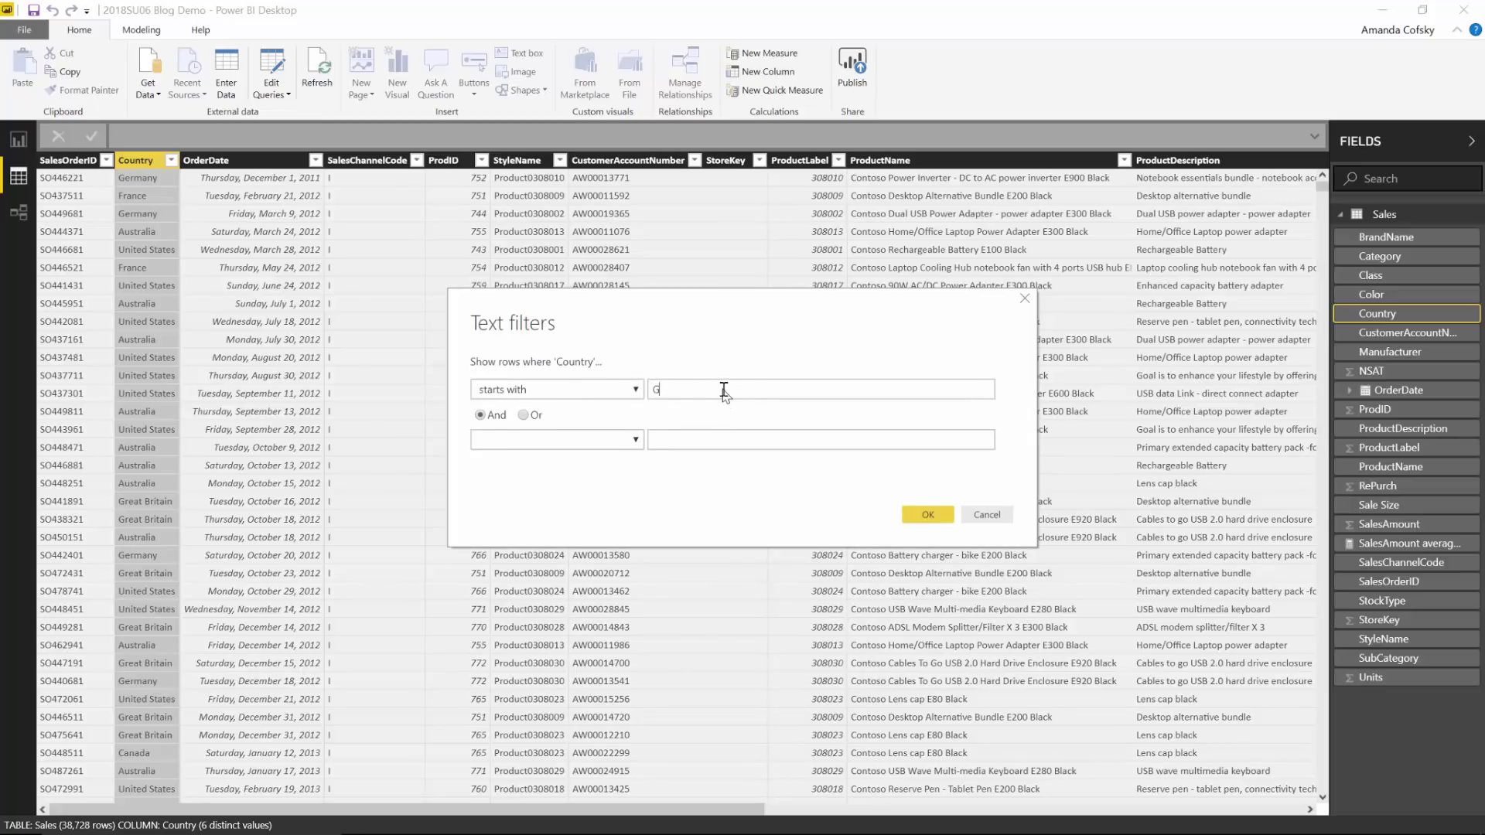
left_click(928, 514)
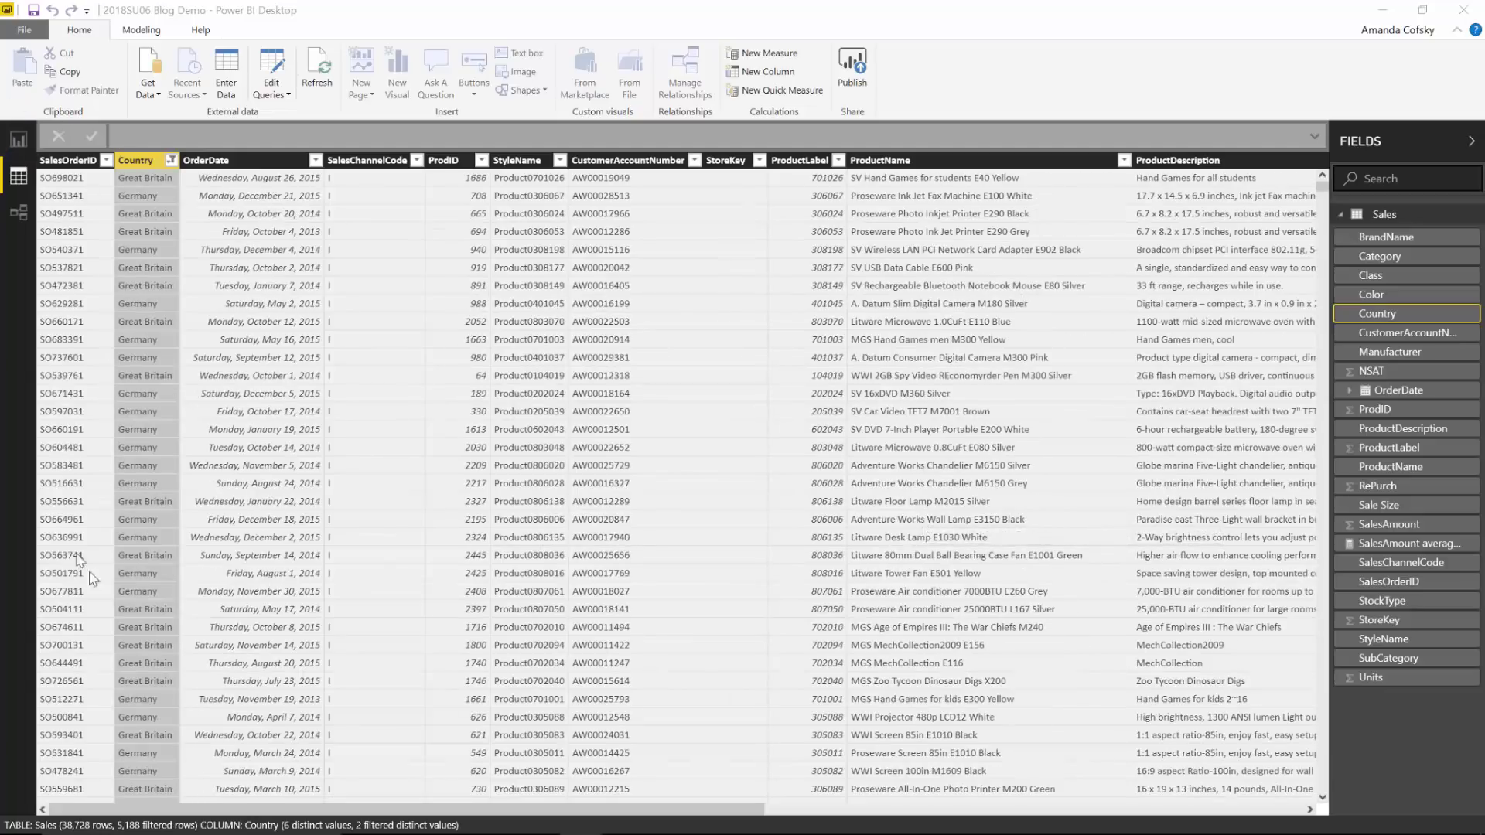
- Sort the Sales table by OrderDate ascending, oldest first from October 28, 2011
left_click(315, 161)
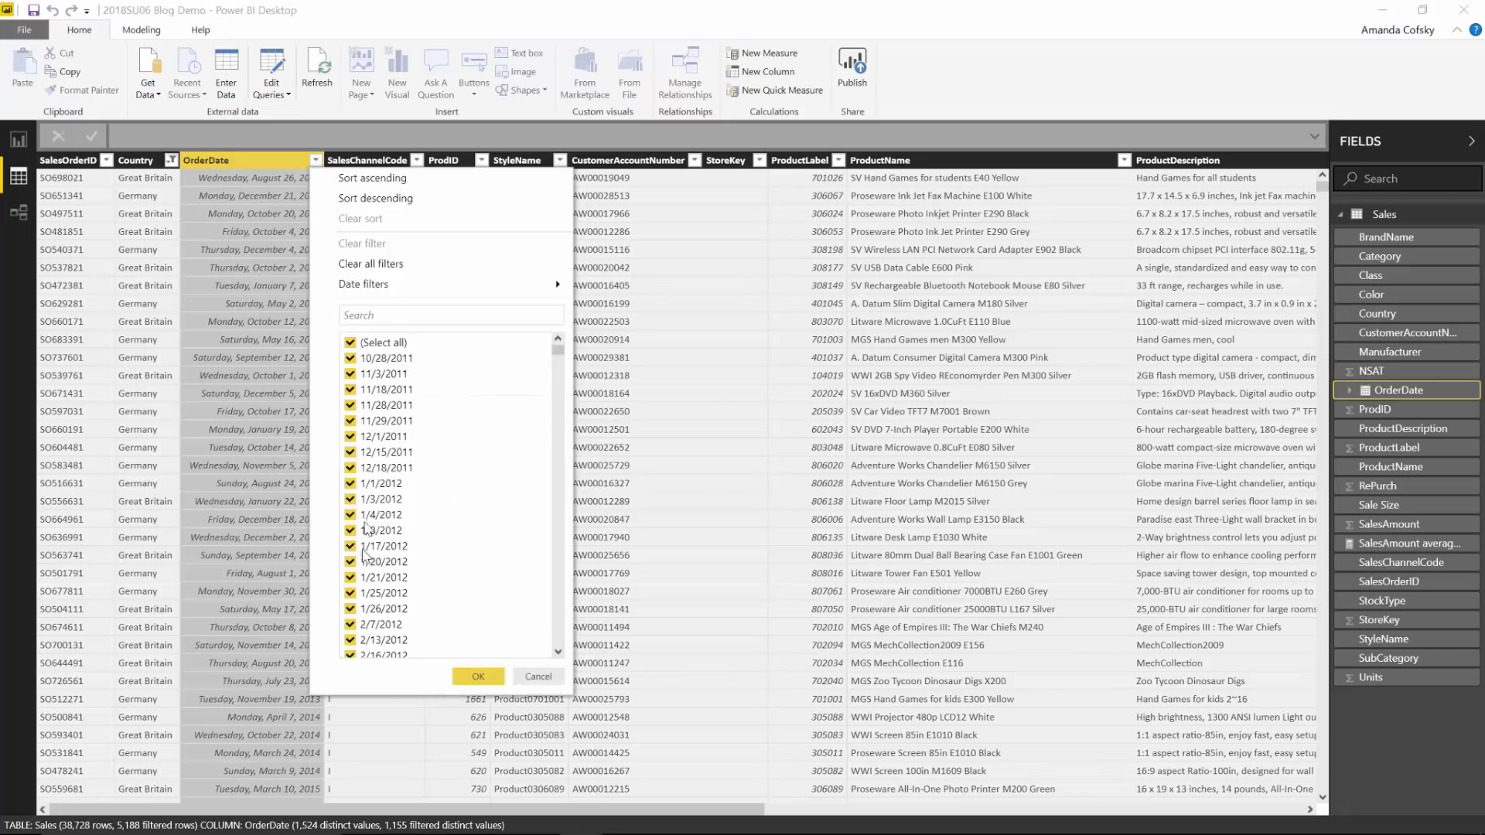
mouse_move(410, 285)
left_click(368, 183)
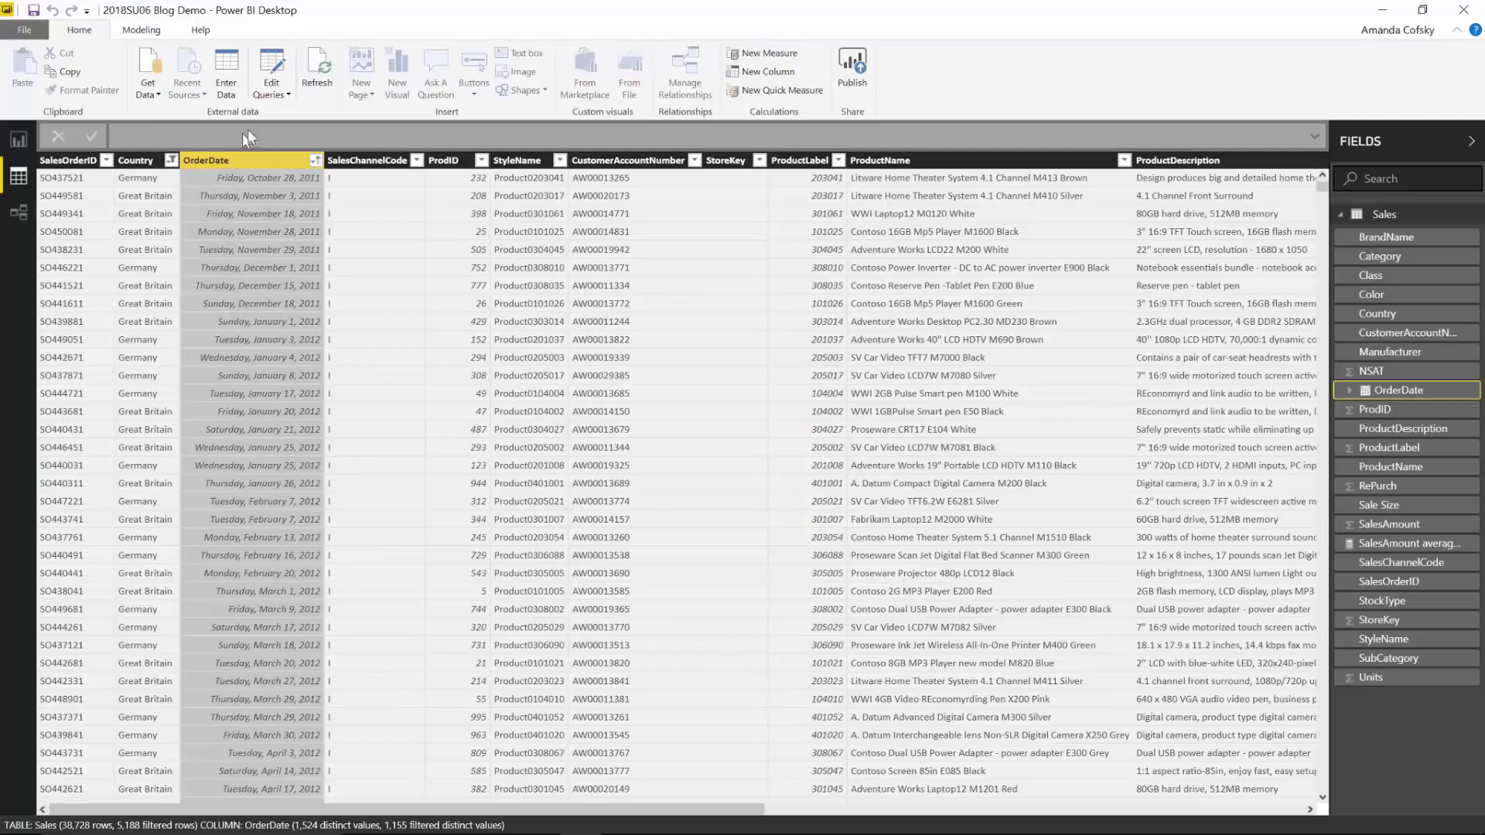
- Browse OrderDate's Date Time format choices without changing them, then switch to the swOrgChart report
left_click(149, 35)
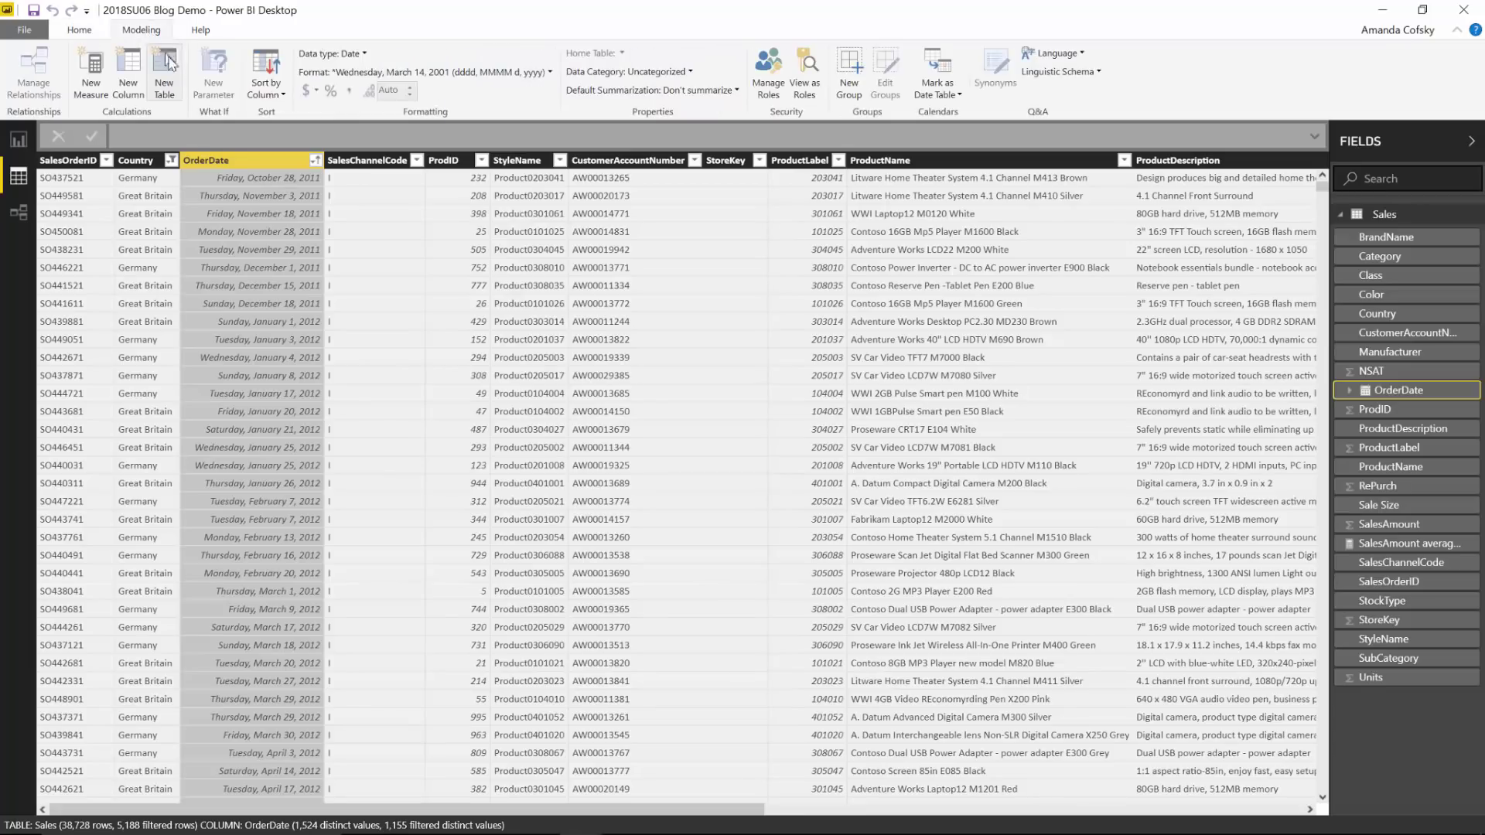
left_click(352, 76)
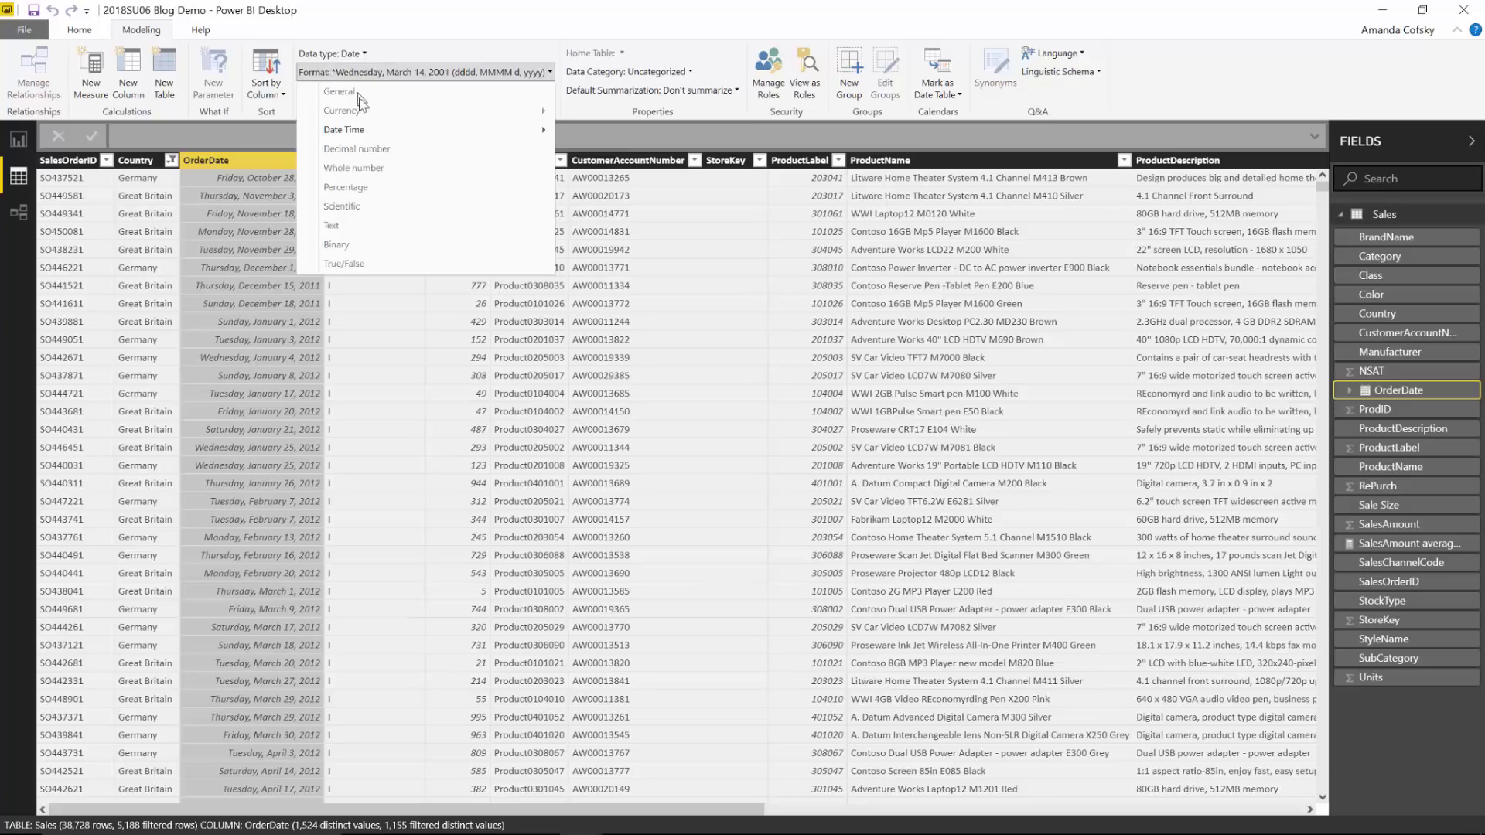
mouse_move(374, 132)
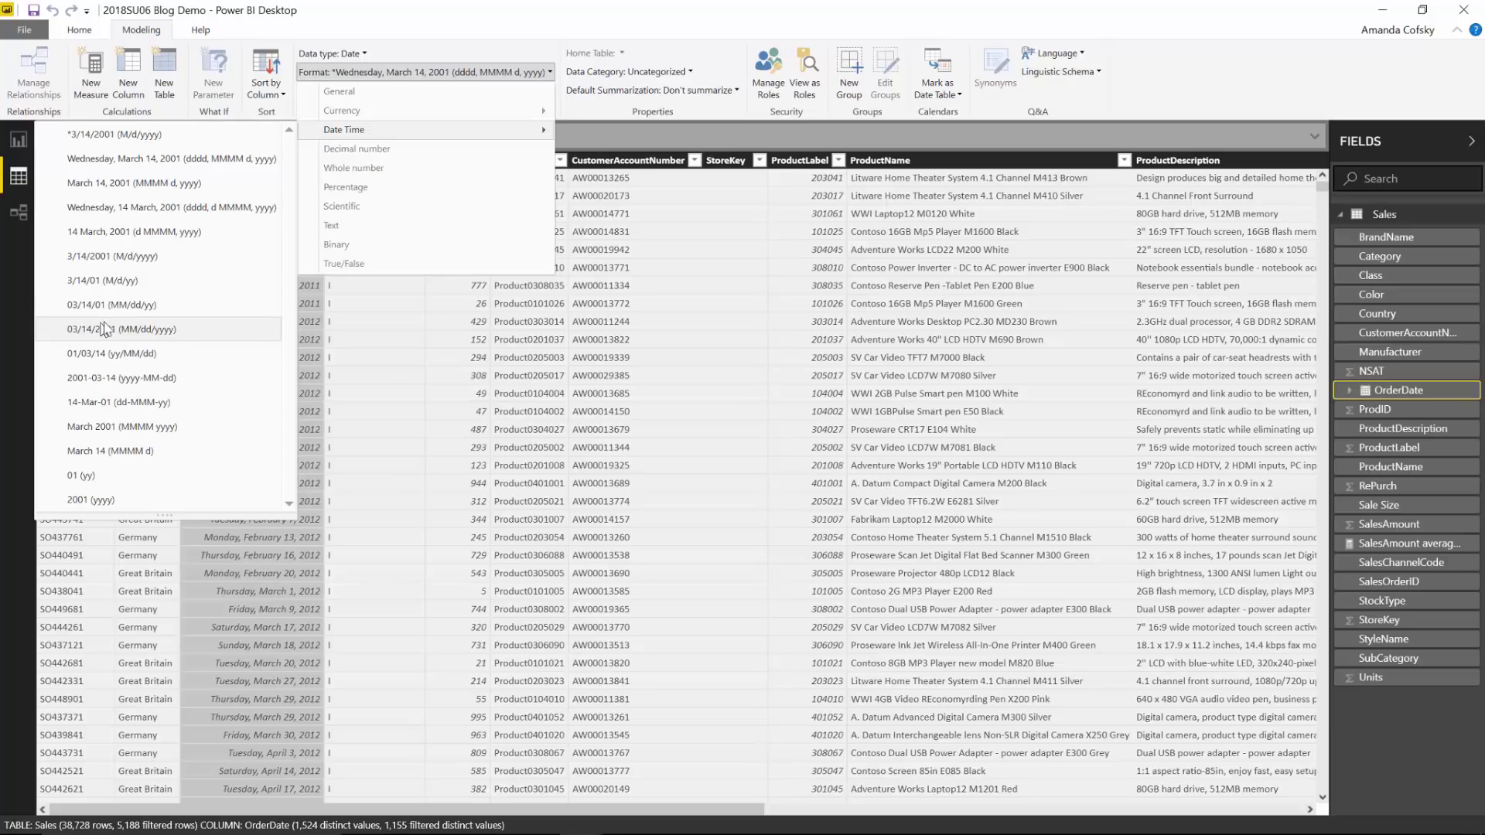
left_click(385, 39)
key("alt+Tab")
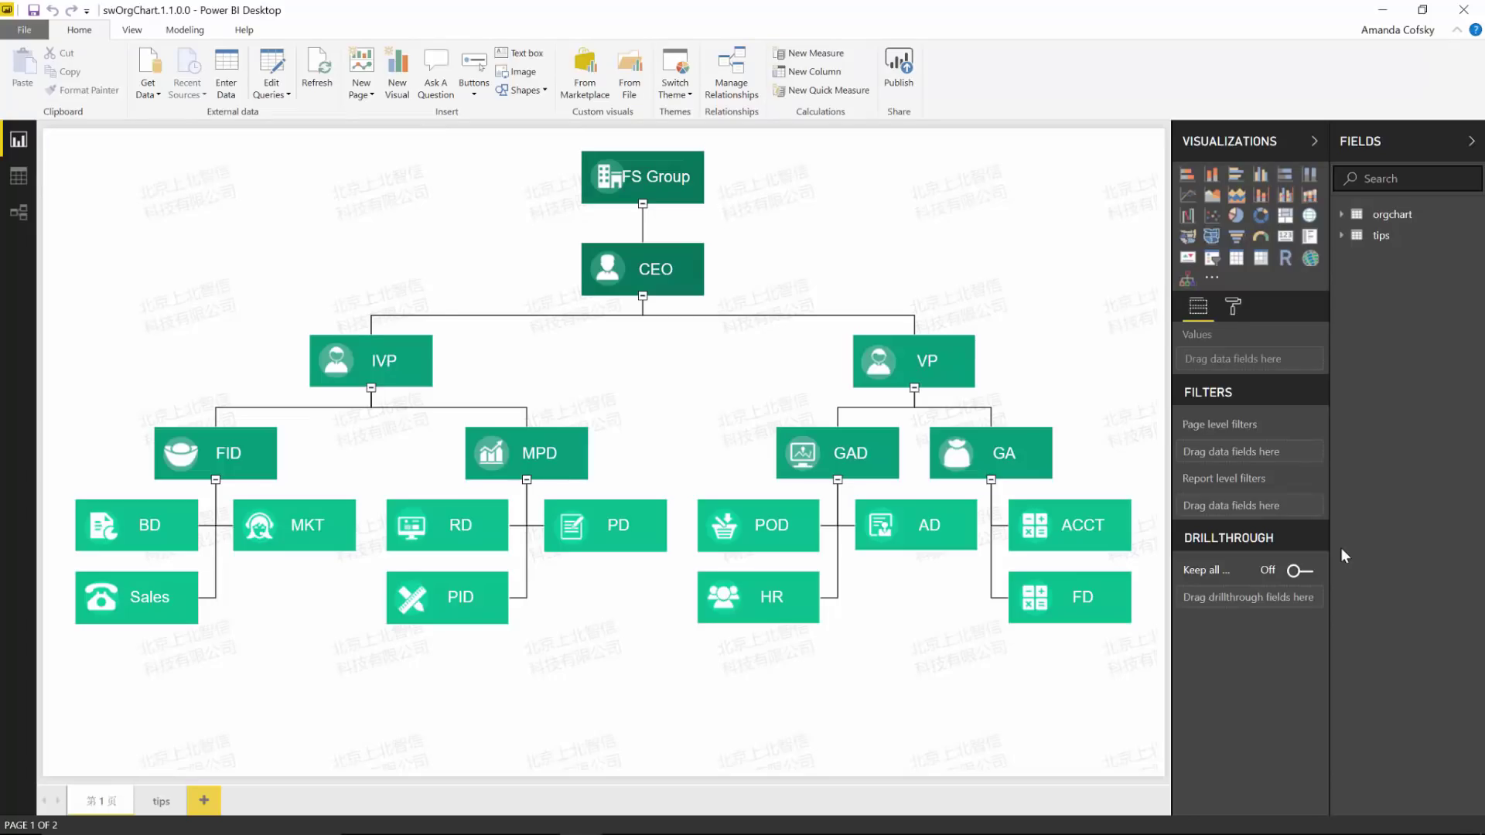
left_click(943, 265)
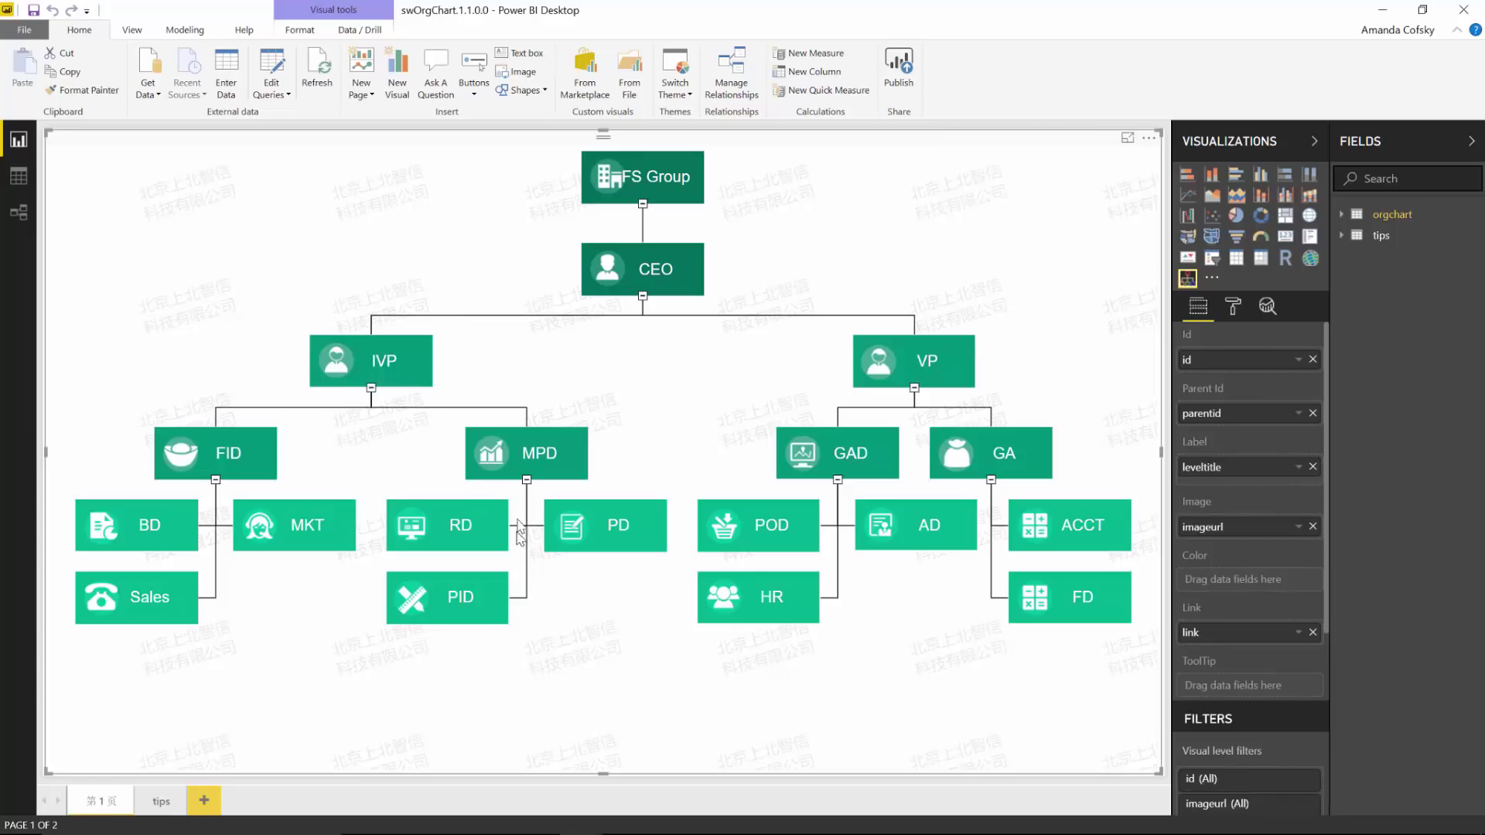
left_click(526, 481)
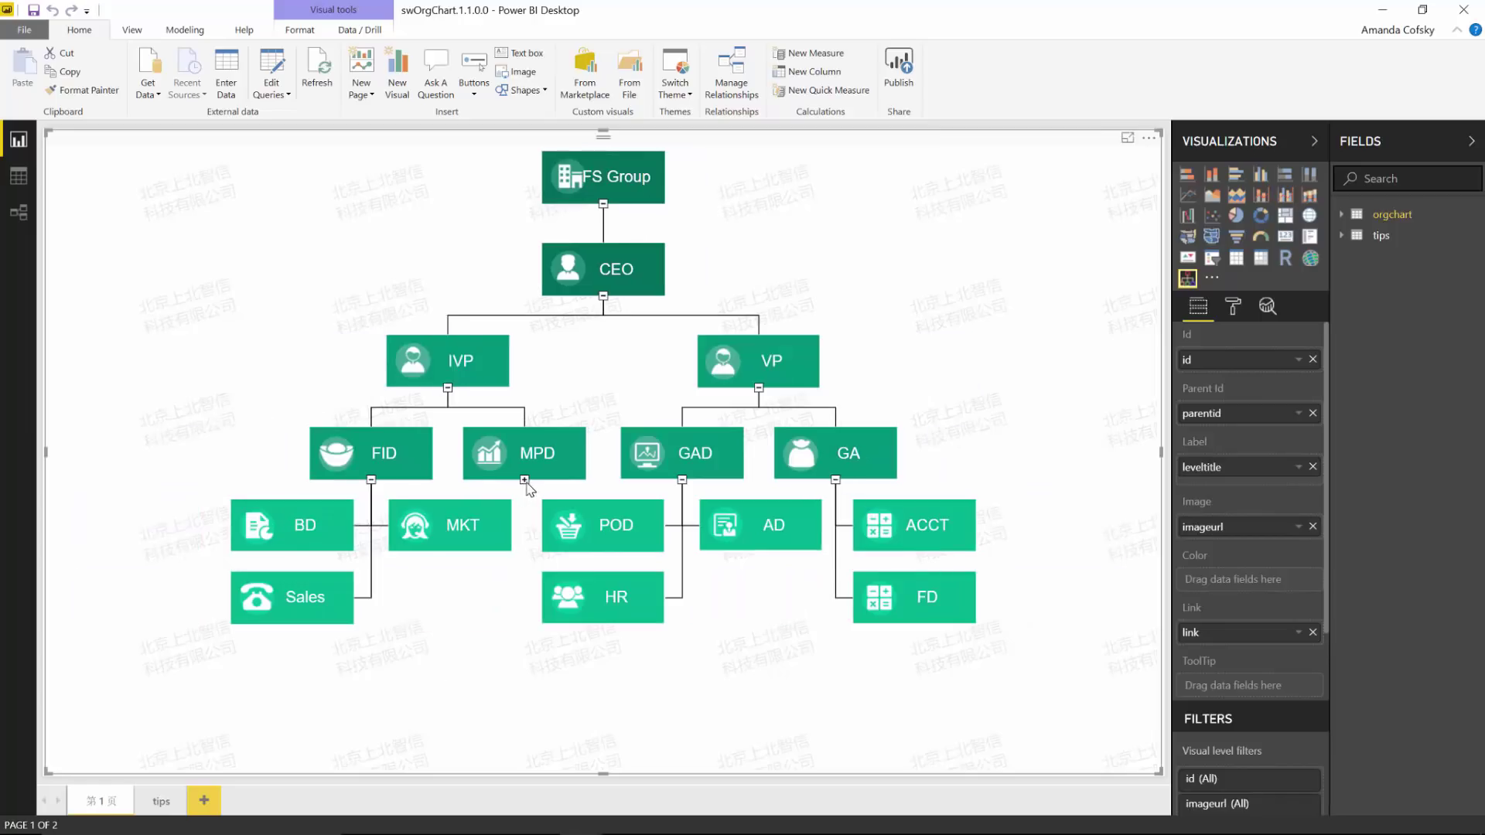
left_click(525, 480)
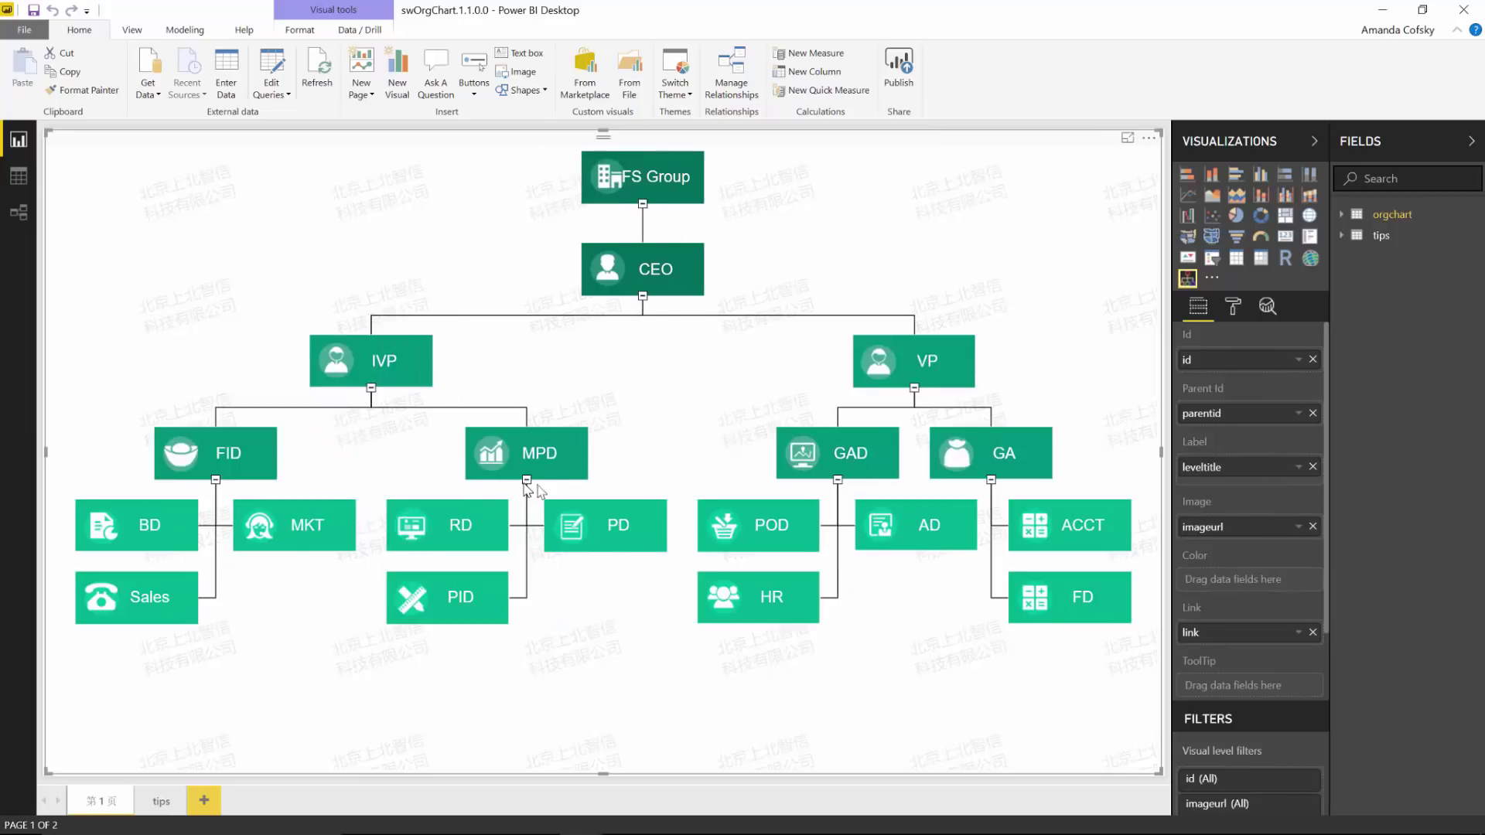
left_click(992, 480)
left_click(1028, 480)
left_click(14, 177)
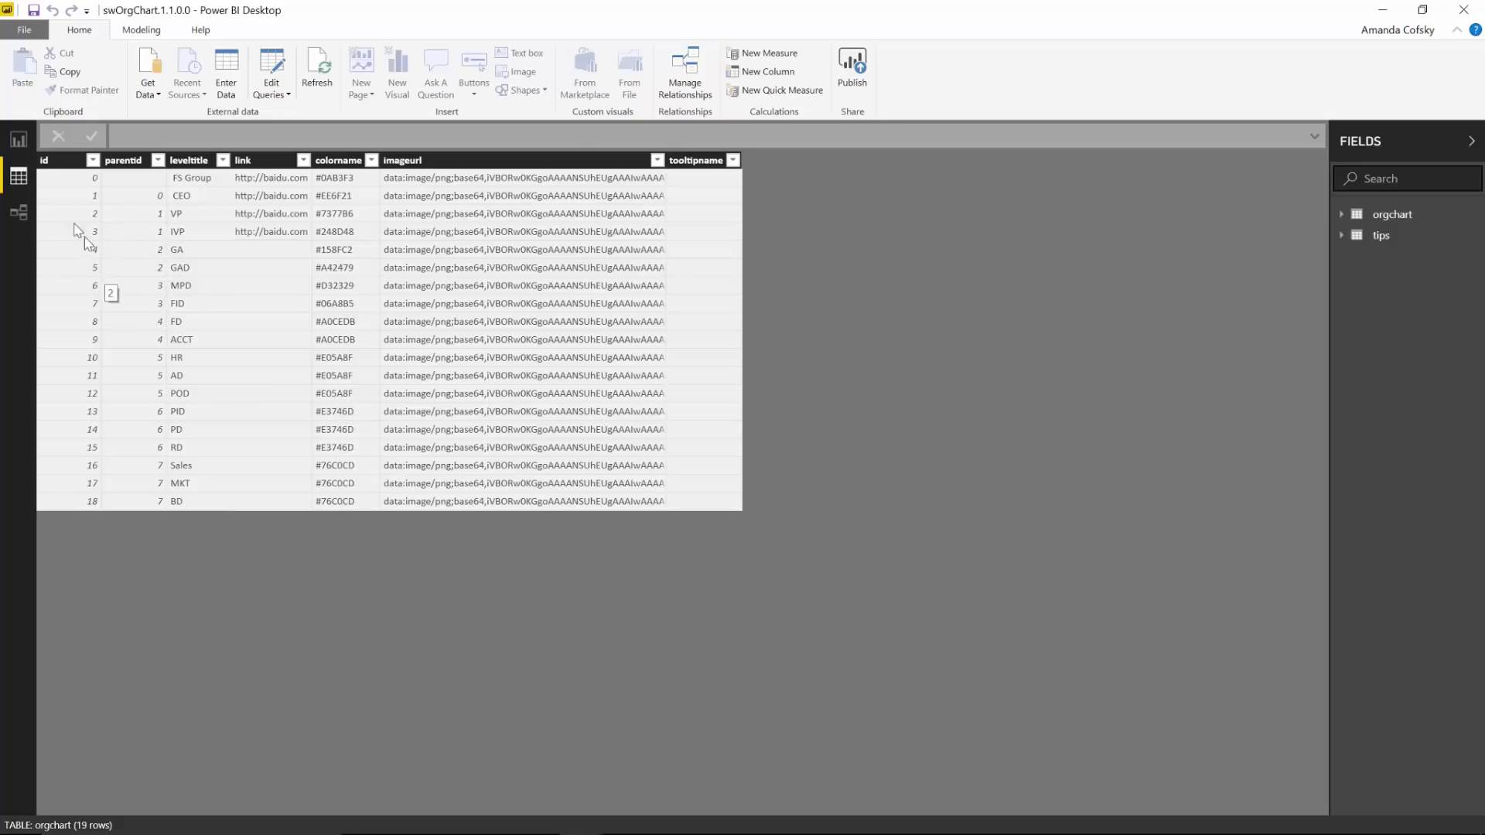
left_click(18, 140)
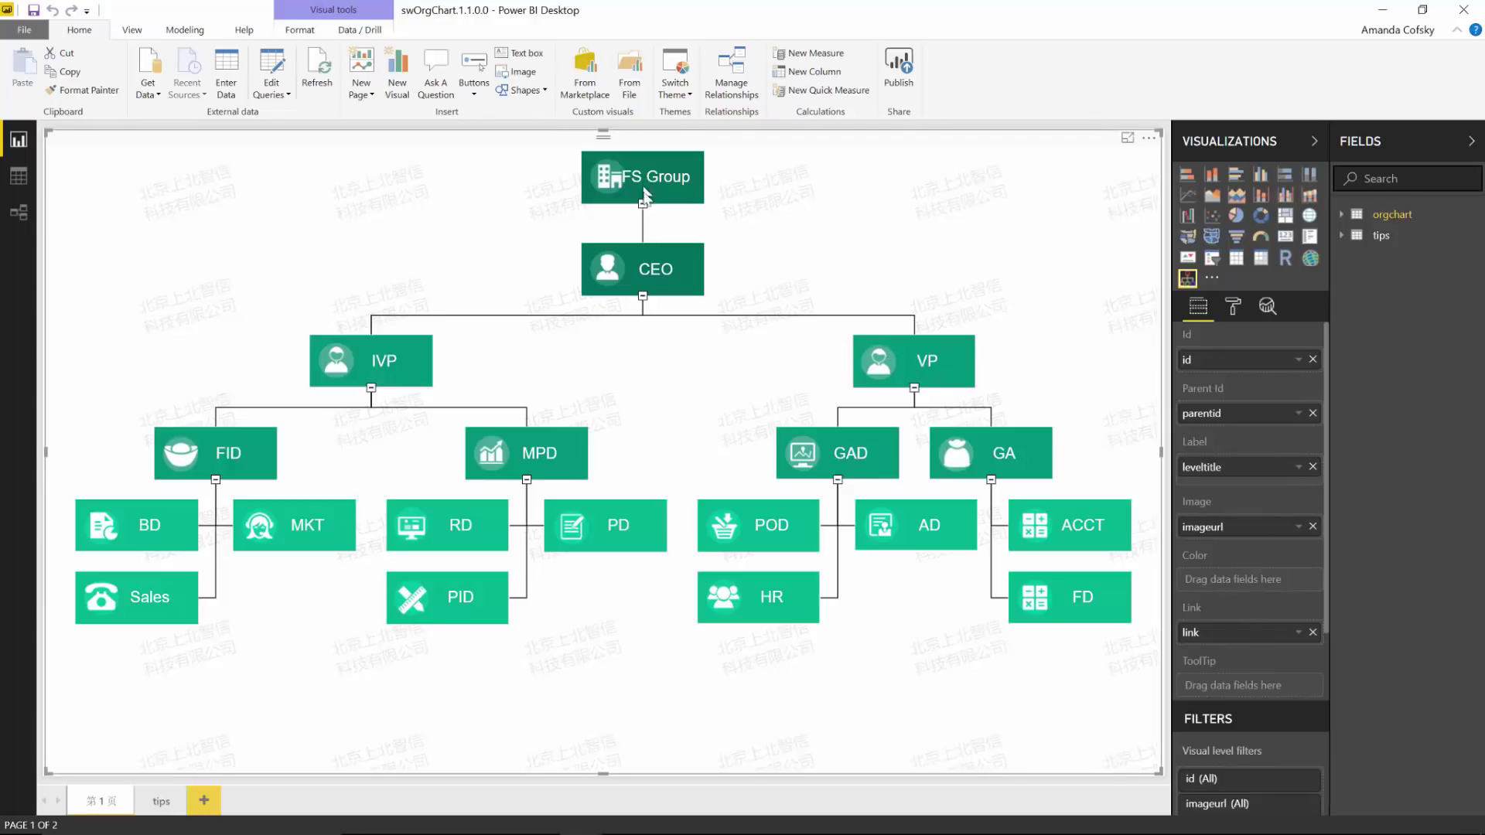
- Set the org chart's Layout orientation to BottomToTop
left_click(1231, 317)
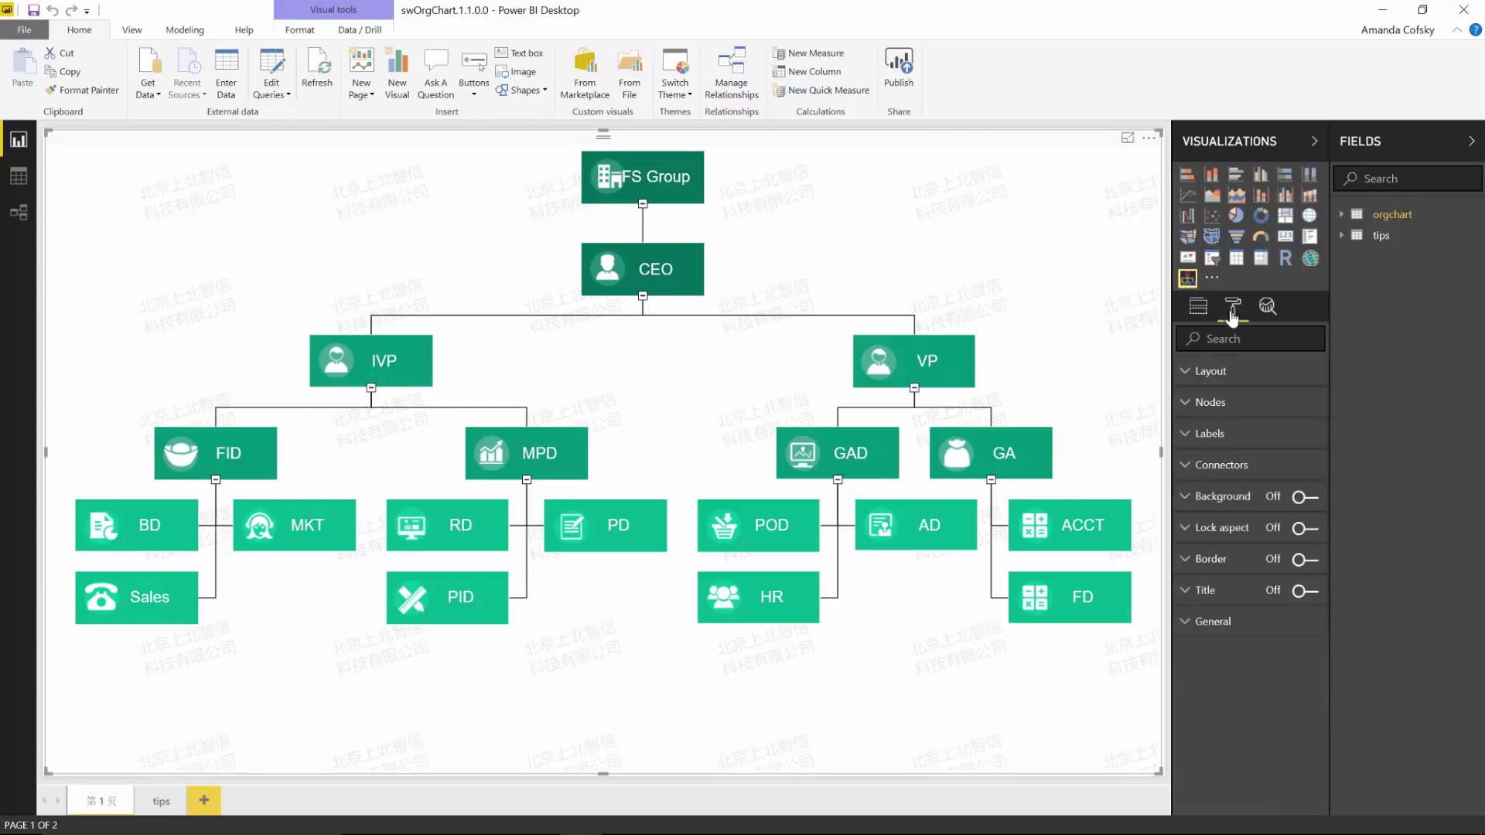
left_click(1233, 376)
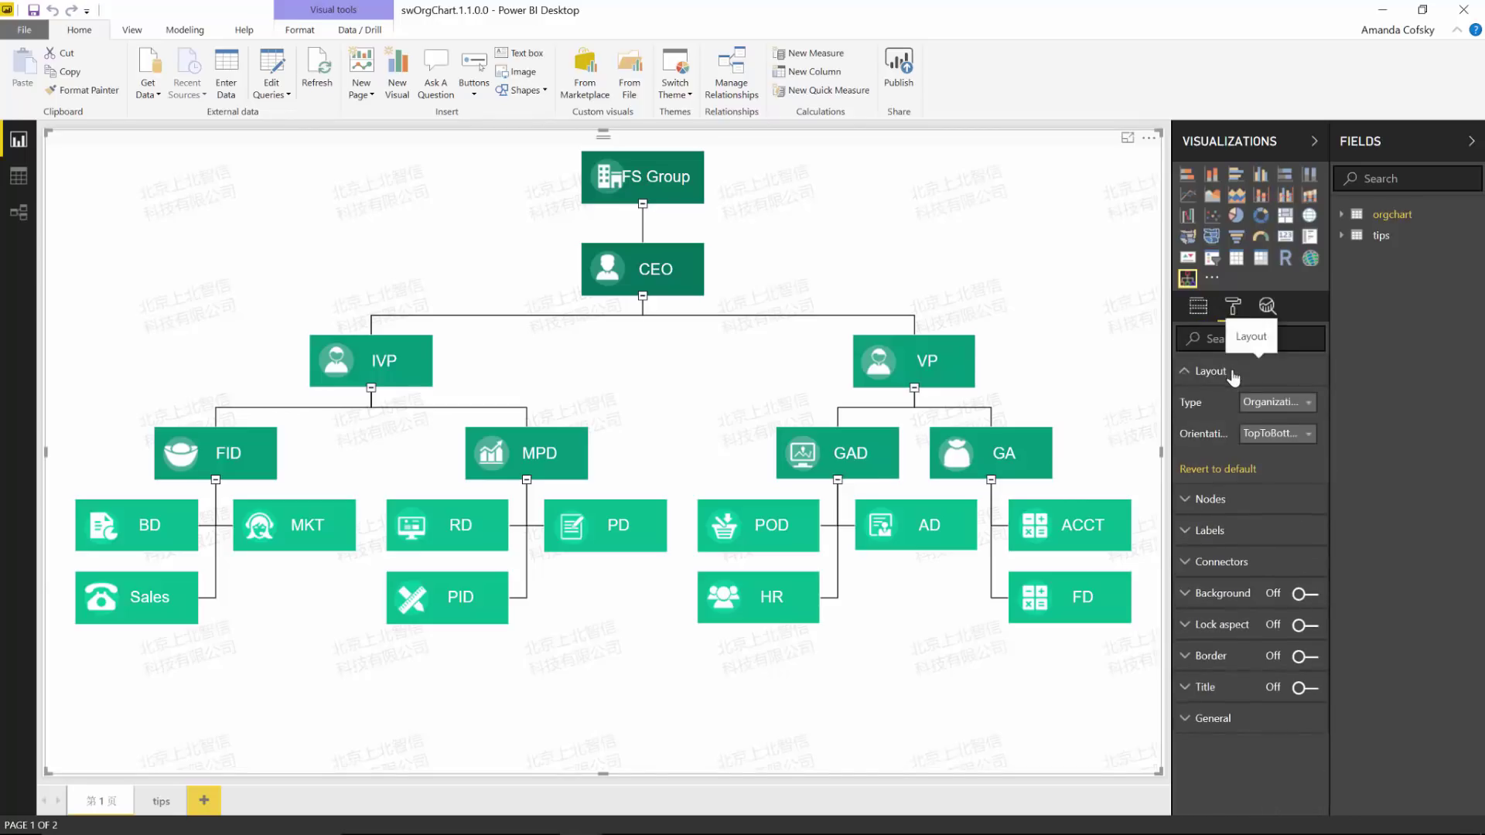
left_click(1278, 402)
left_click(1283, 402)
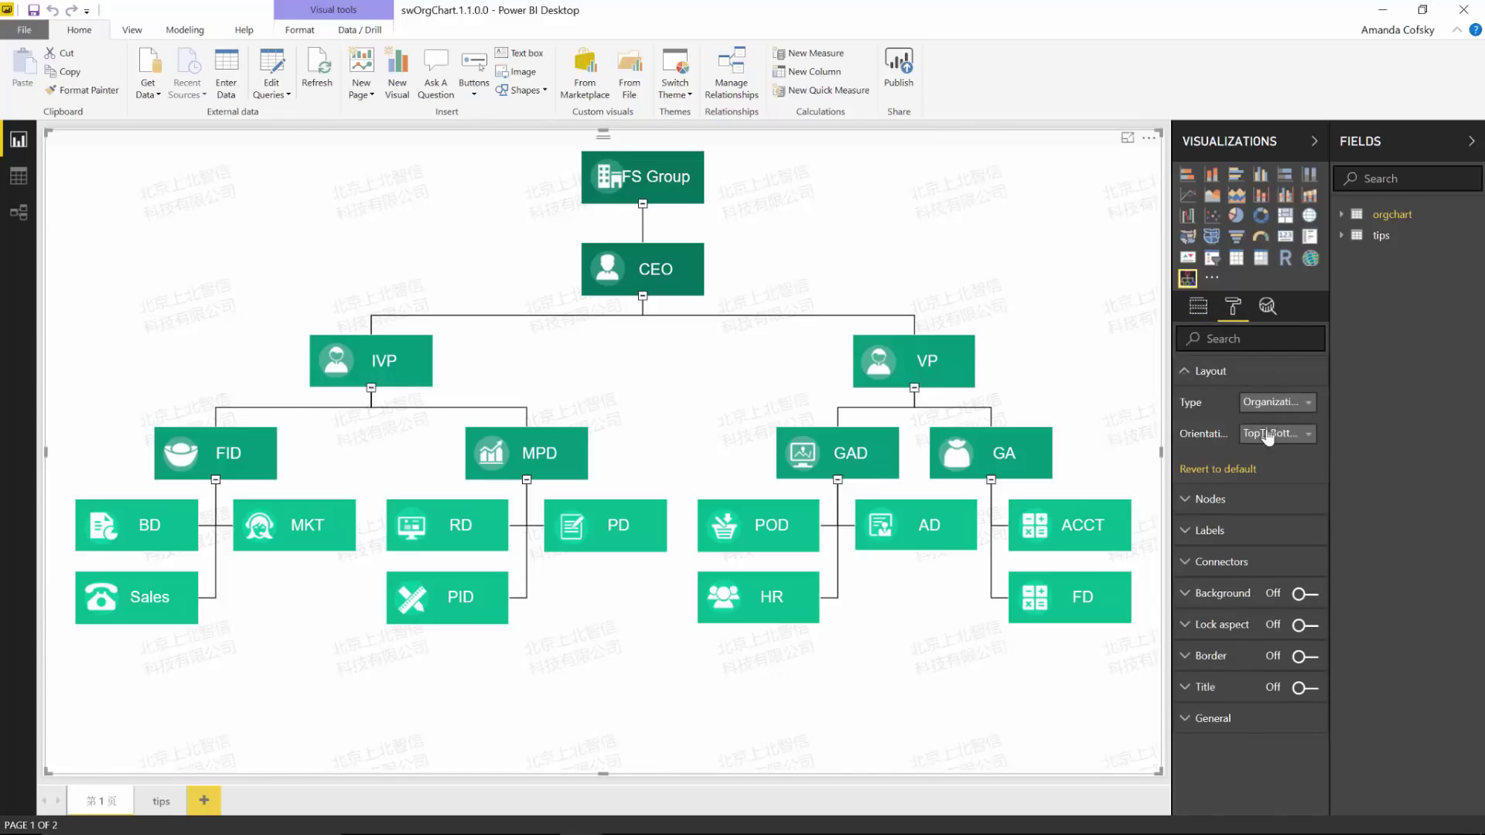
left_click(1271, 433)
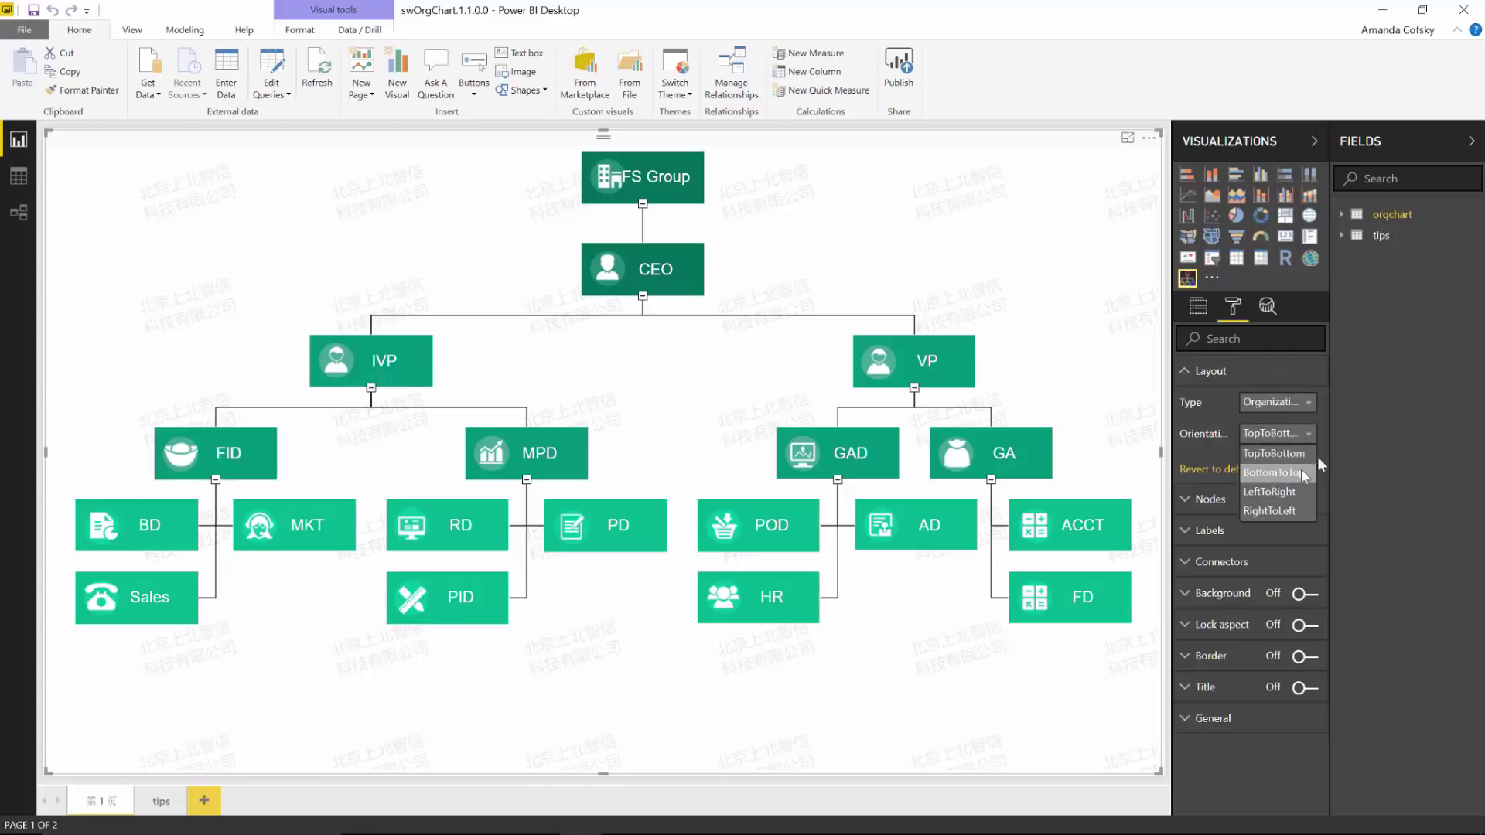
left_click(1280, 473)
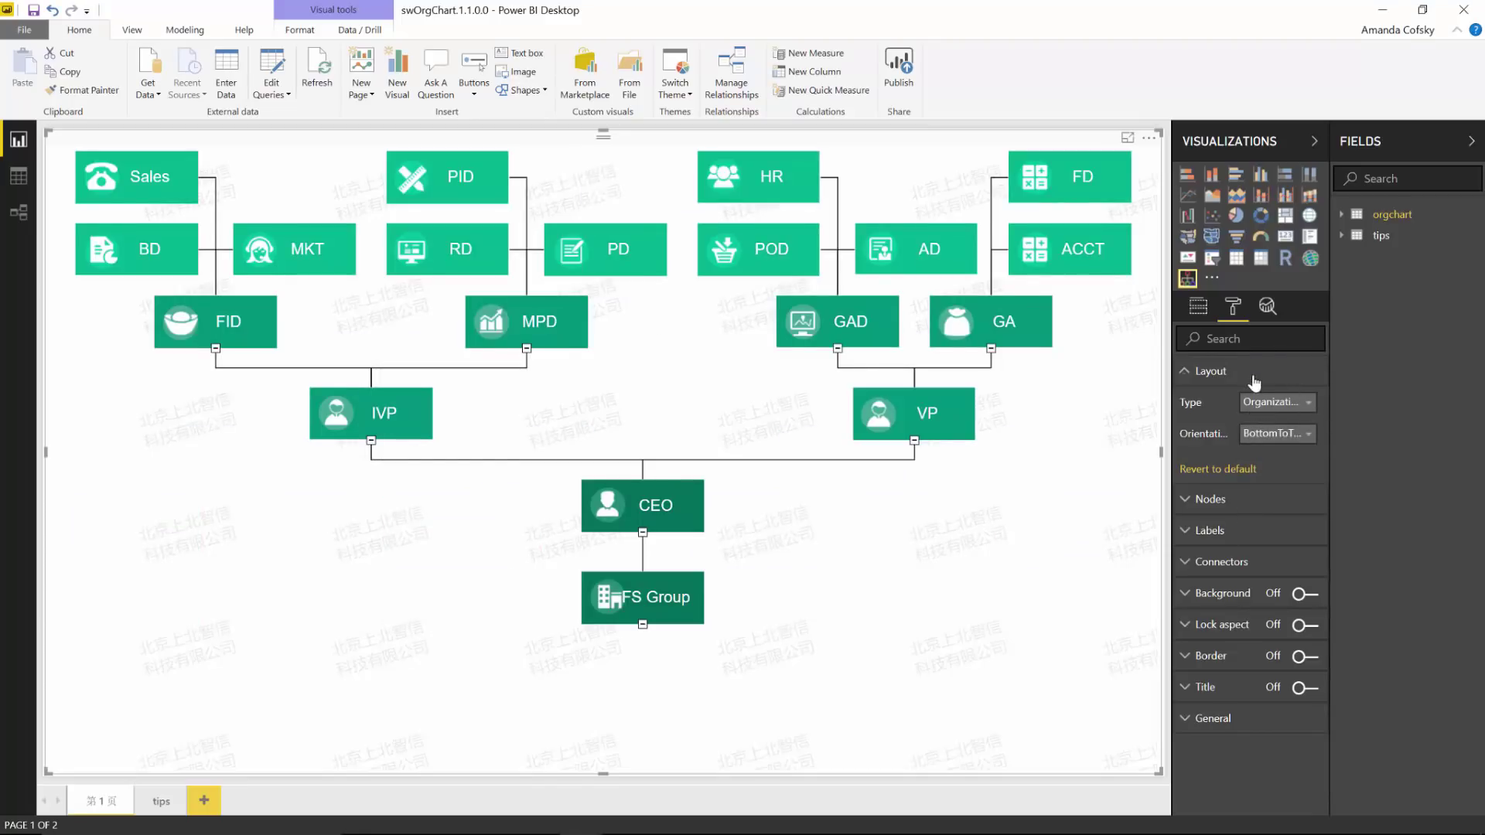
- Expand and collapse the Nodes and Labels settings without changing them
left_click(1253, 378)
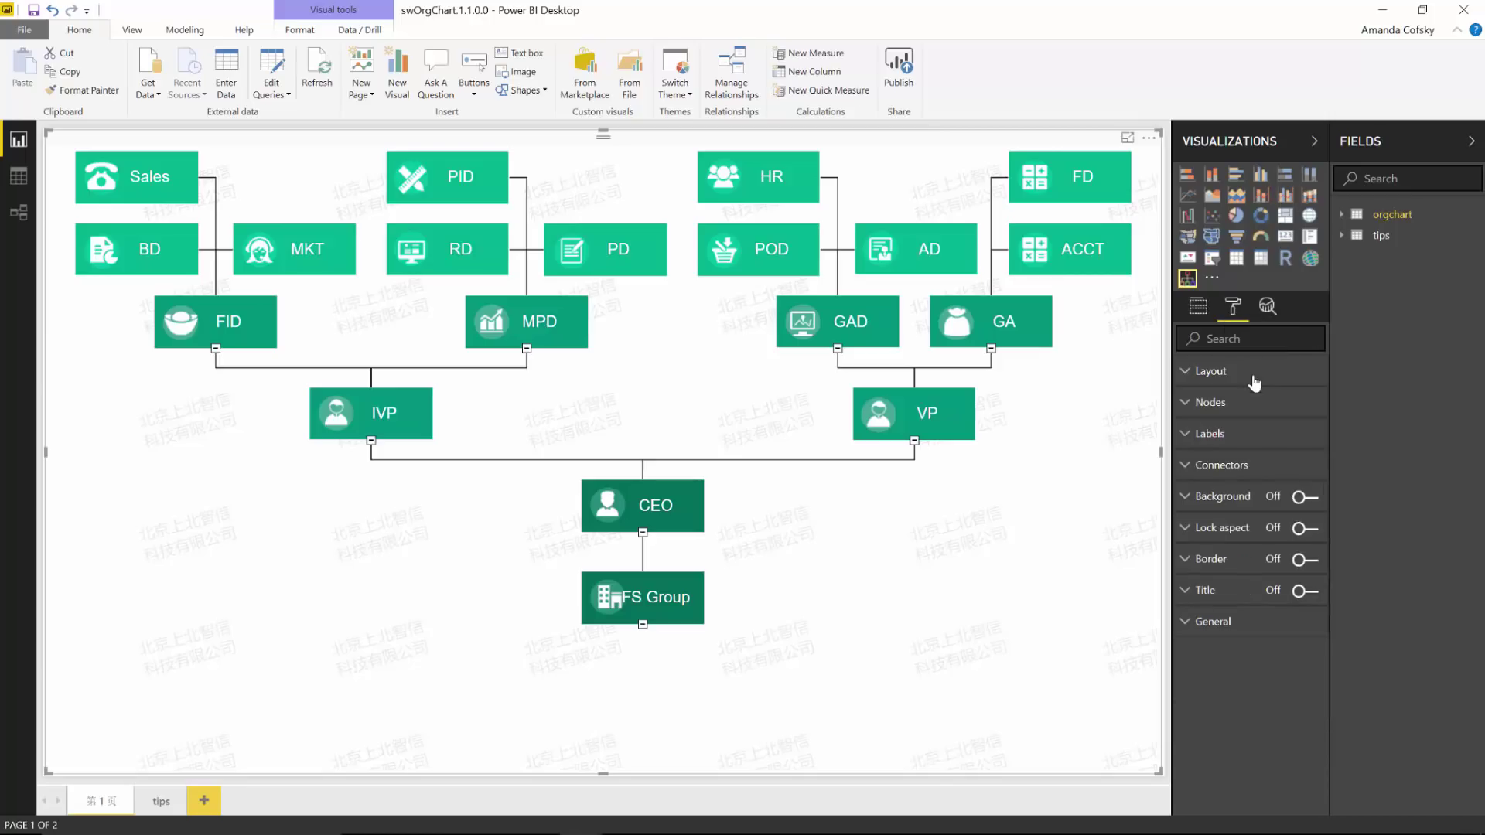
left_click(1250, 402)
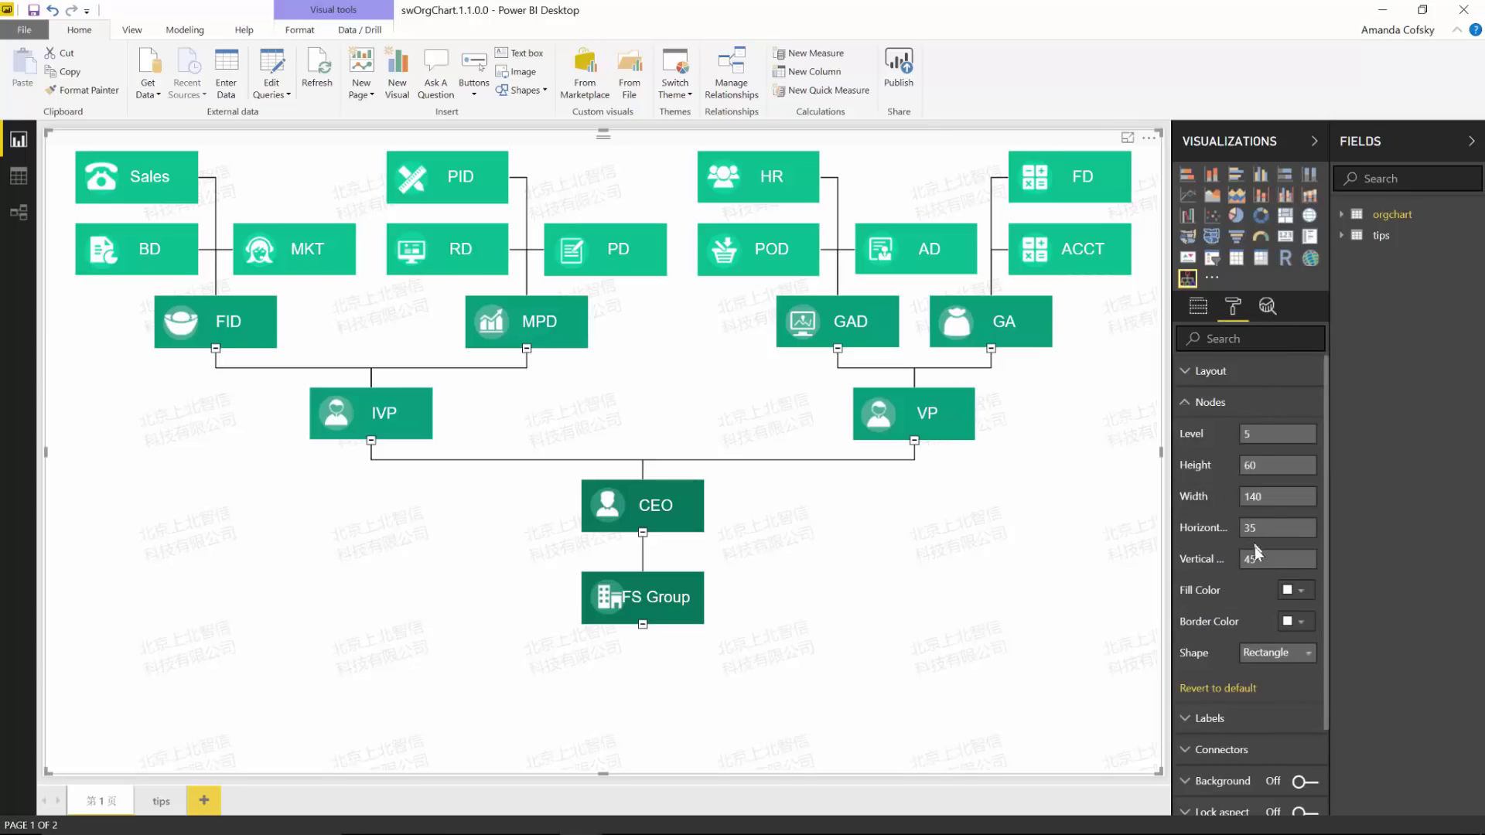
left_click(1213, 403)
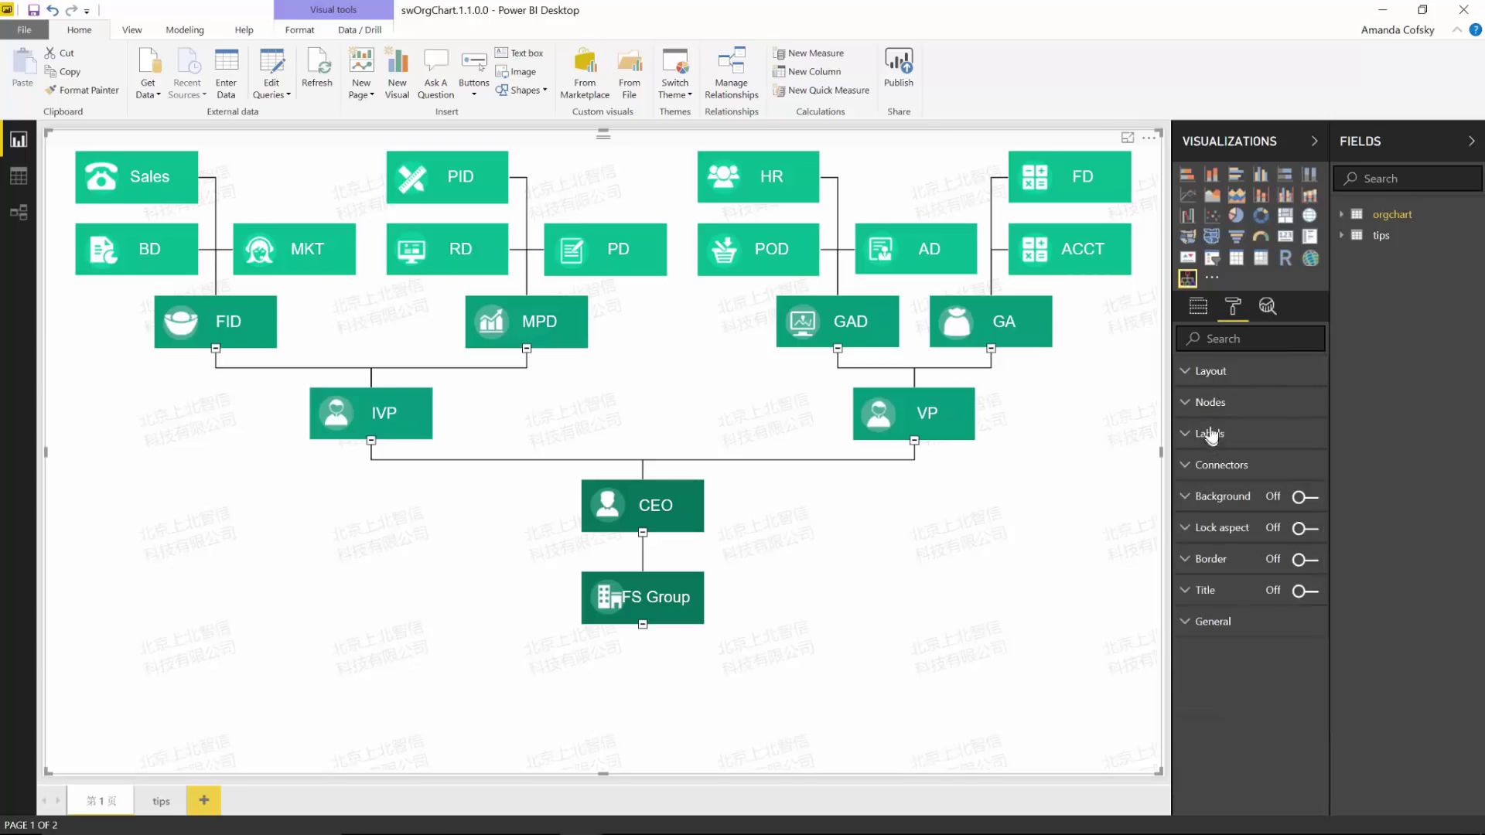
left_click(1212, 434)
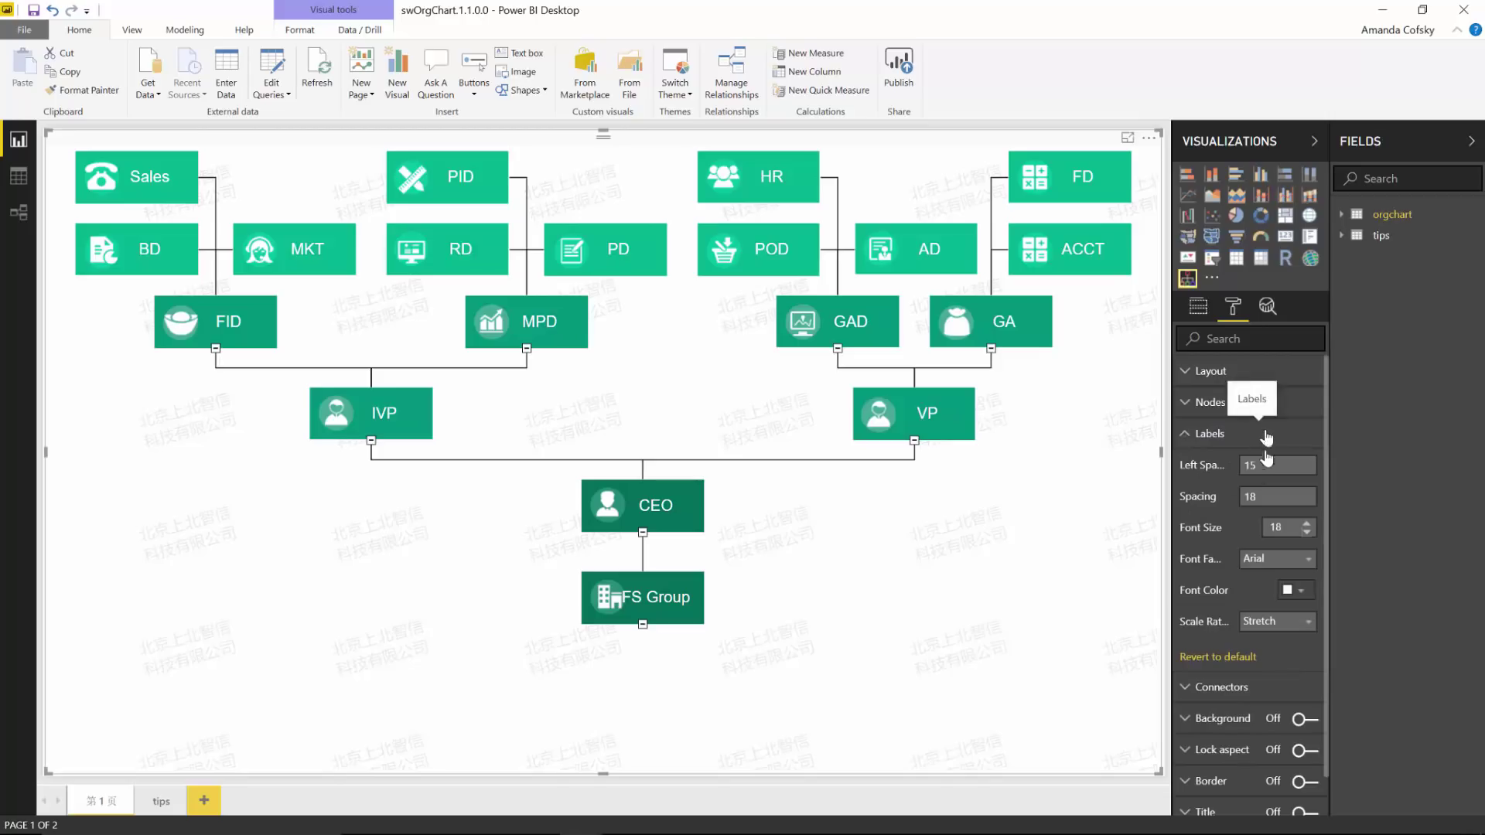
left_click(1232, 433)
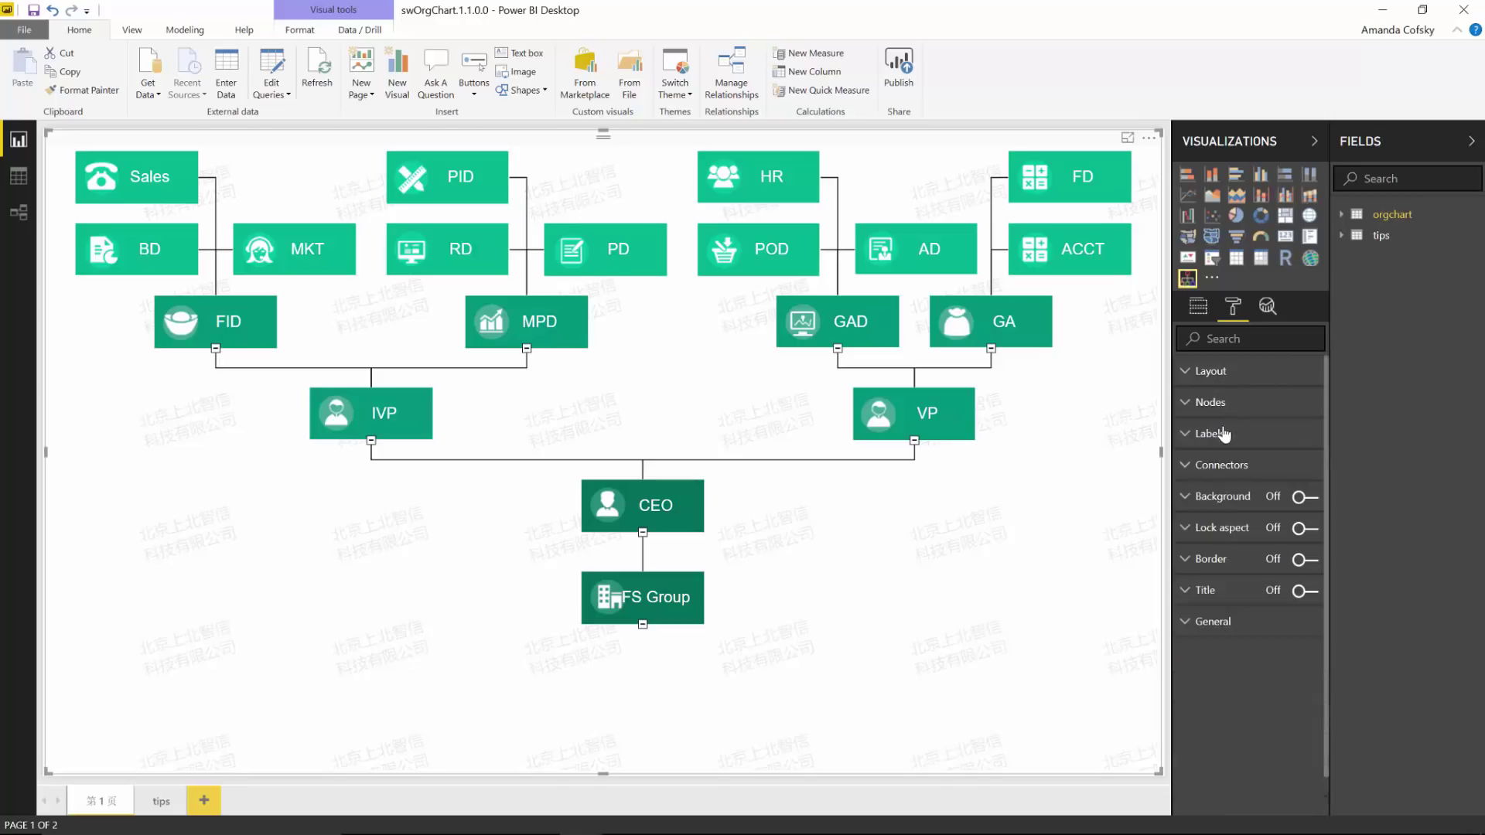
- Show the org chart's Id, Parent Id, Label, Image and Link field wells
left_click(1199, 309)
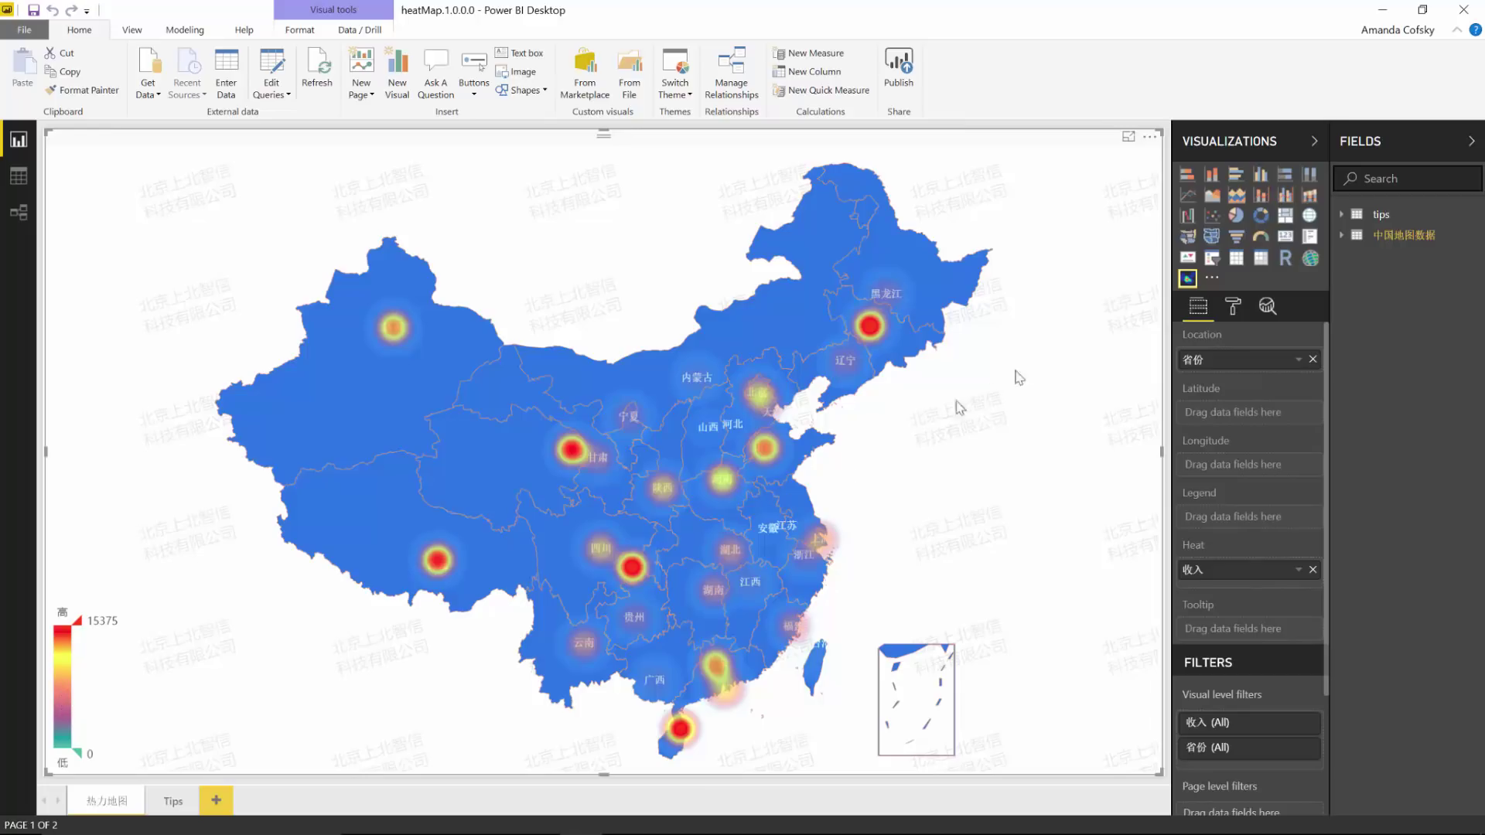
- Check the heat map's Heat Blur Size and opacity in the Format pane, then collapse them
left_click(1233, 307)
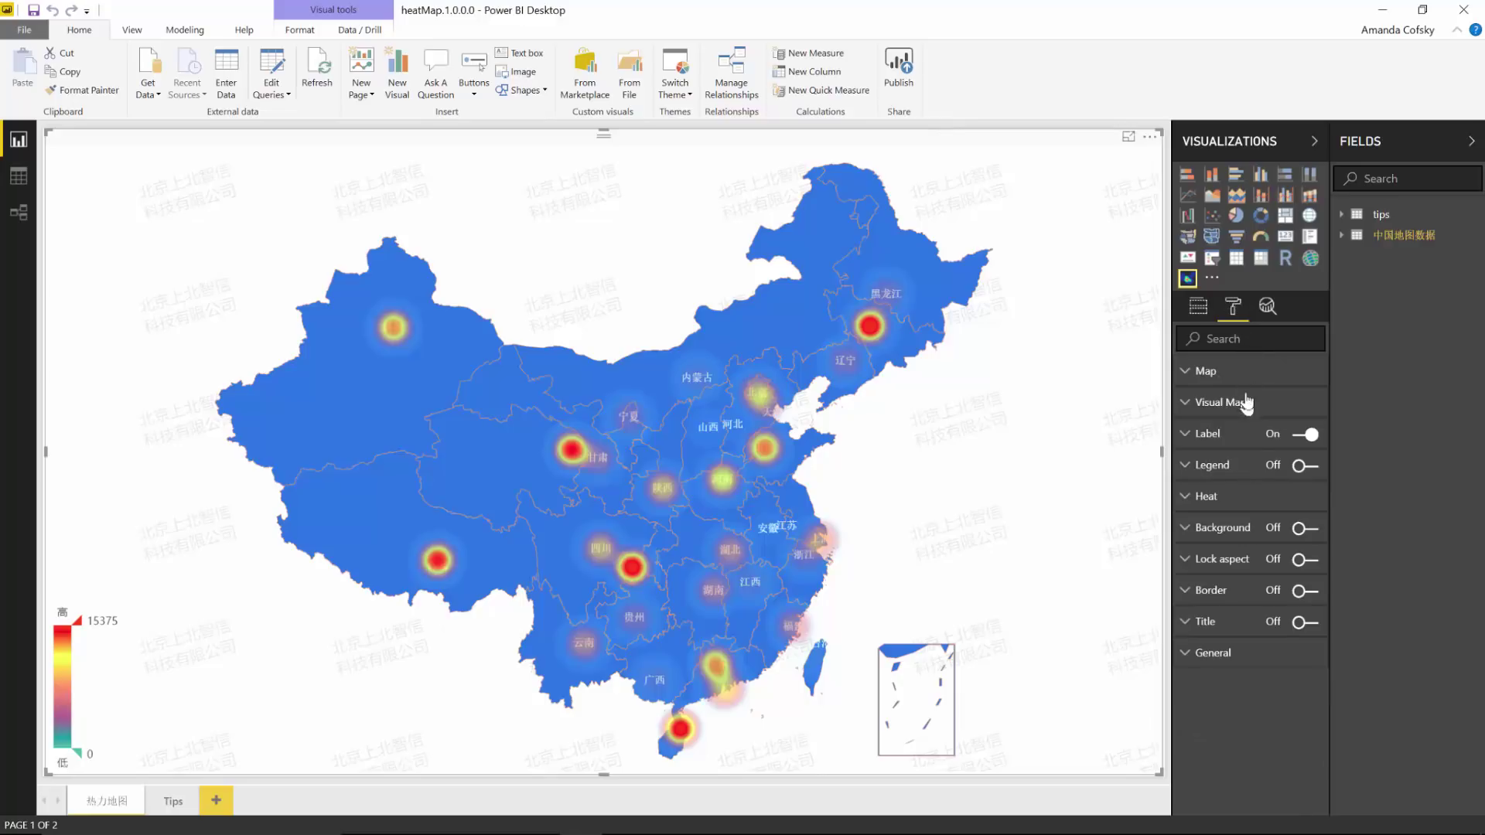
left_click(1235, 499)
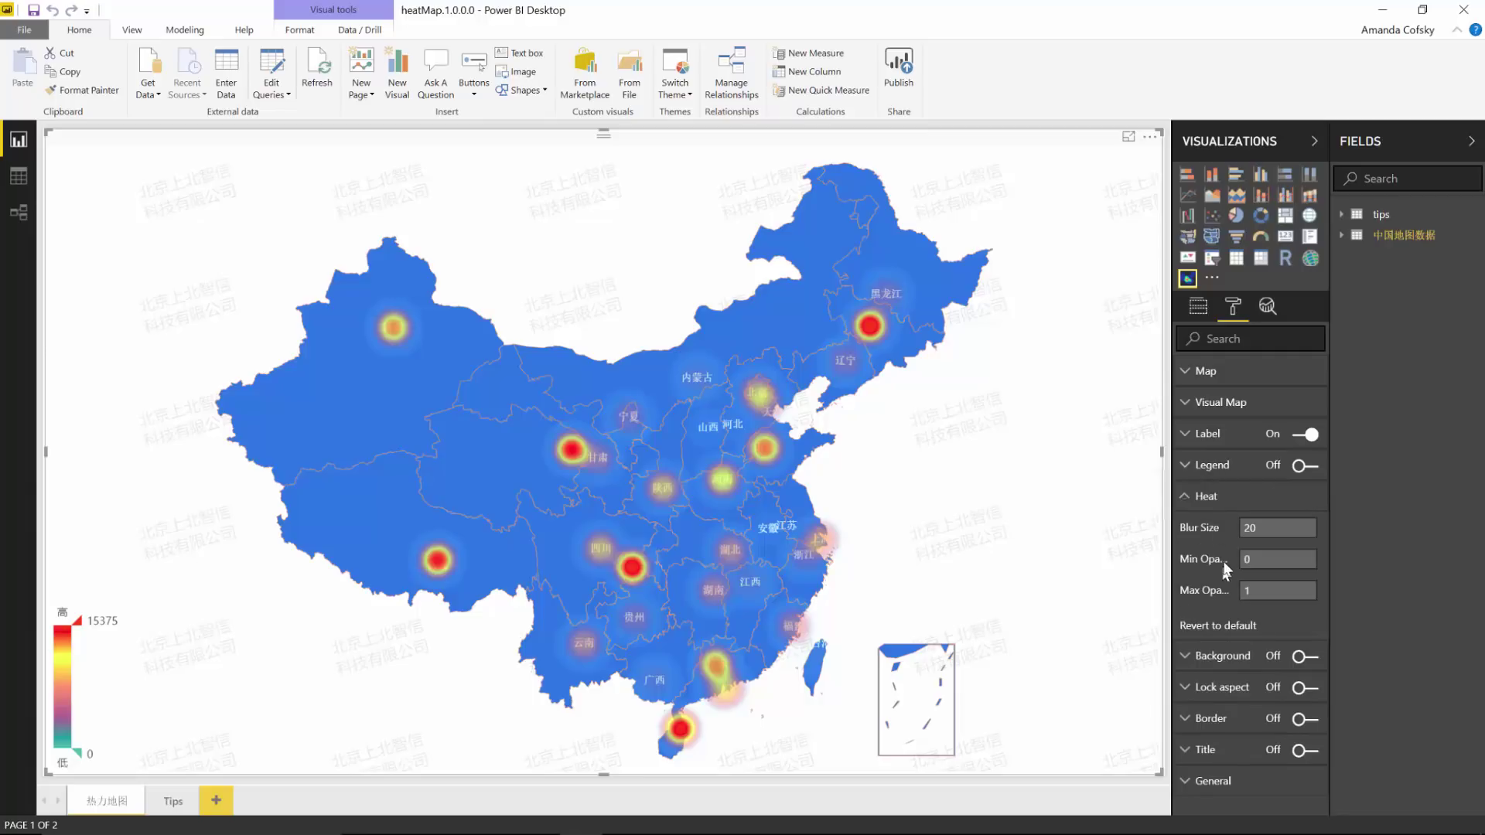
left_click(1236, 500)
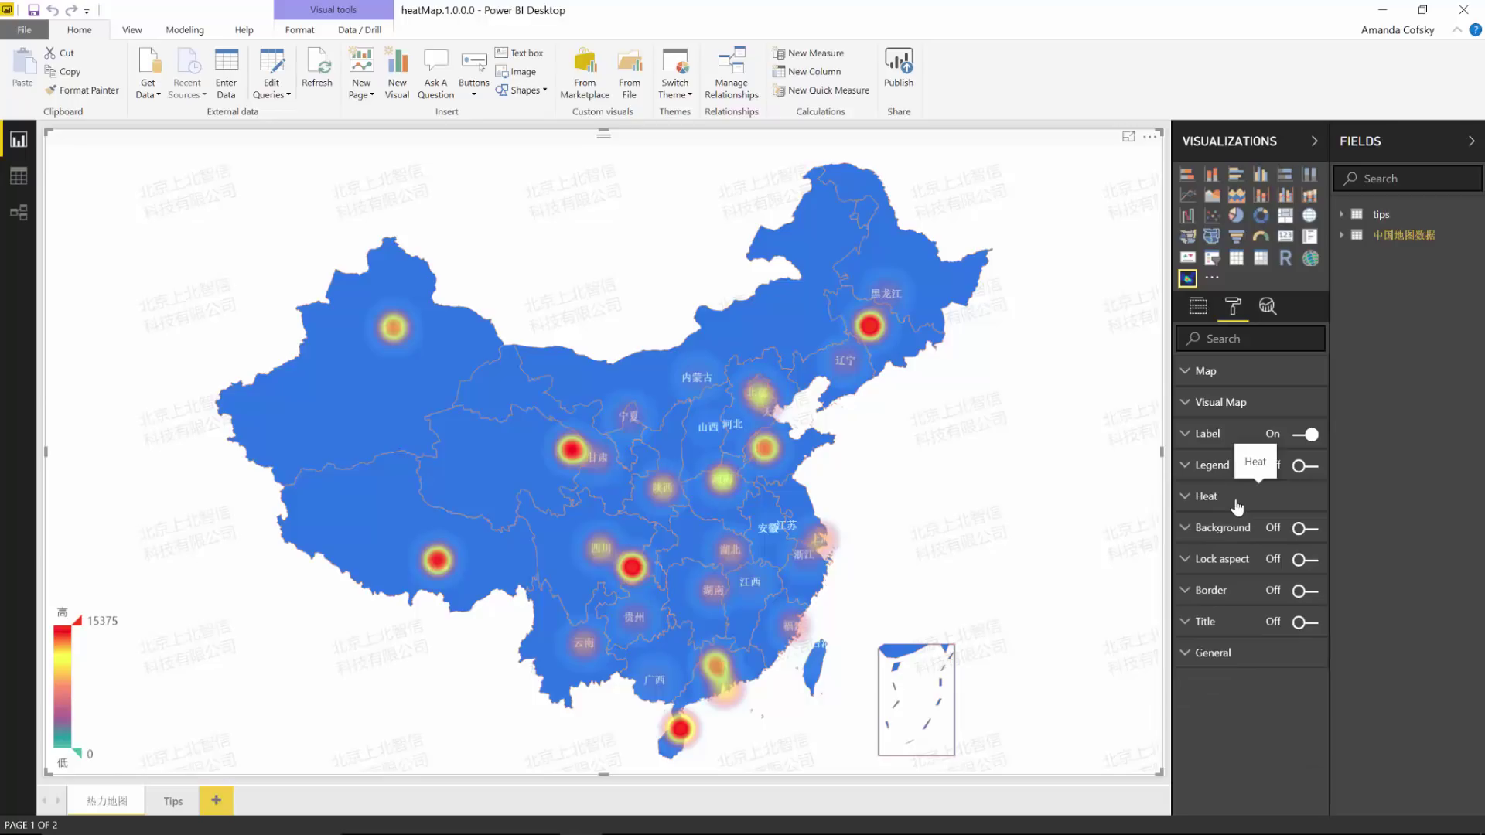